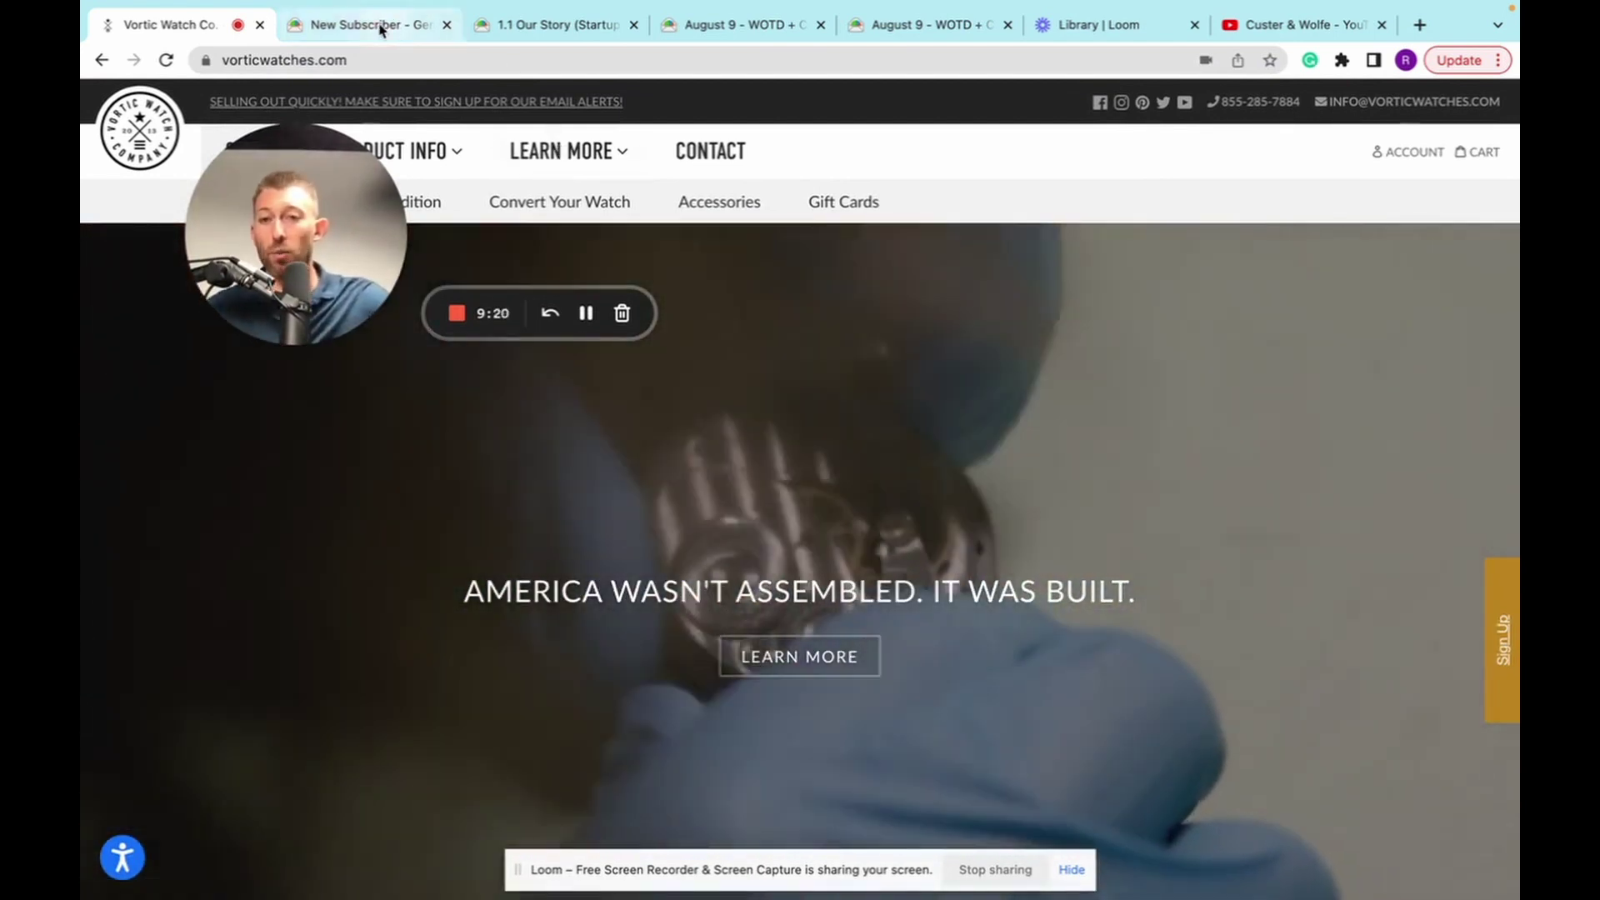
Switch to the New Subscriber - General List journey and examine its trigger, the 1-day wait and the 1.1 Our Story email step.
left_click(381, 31)
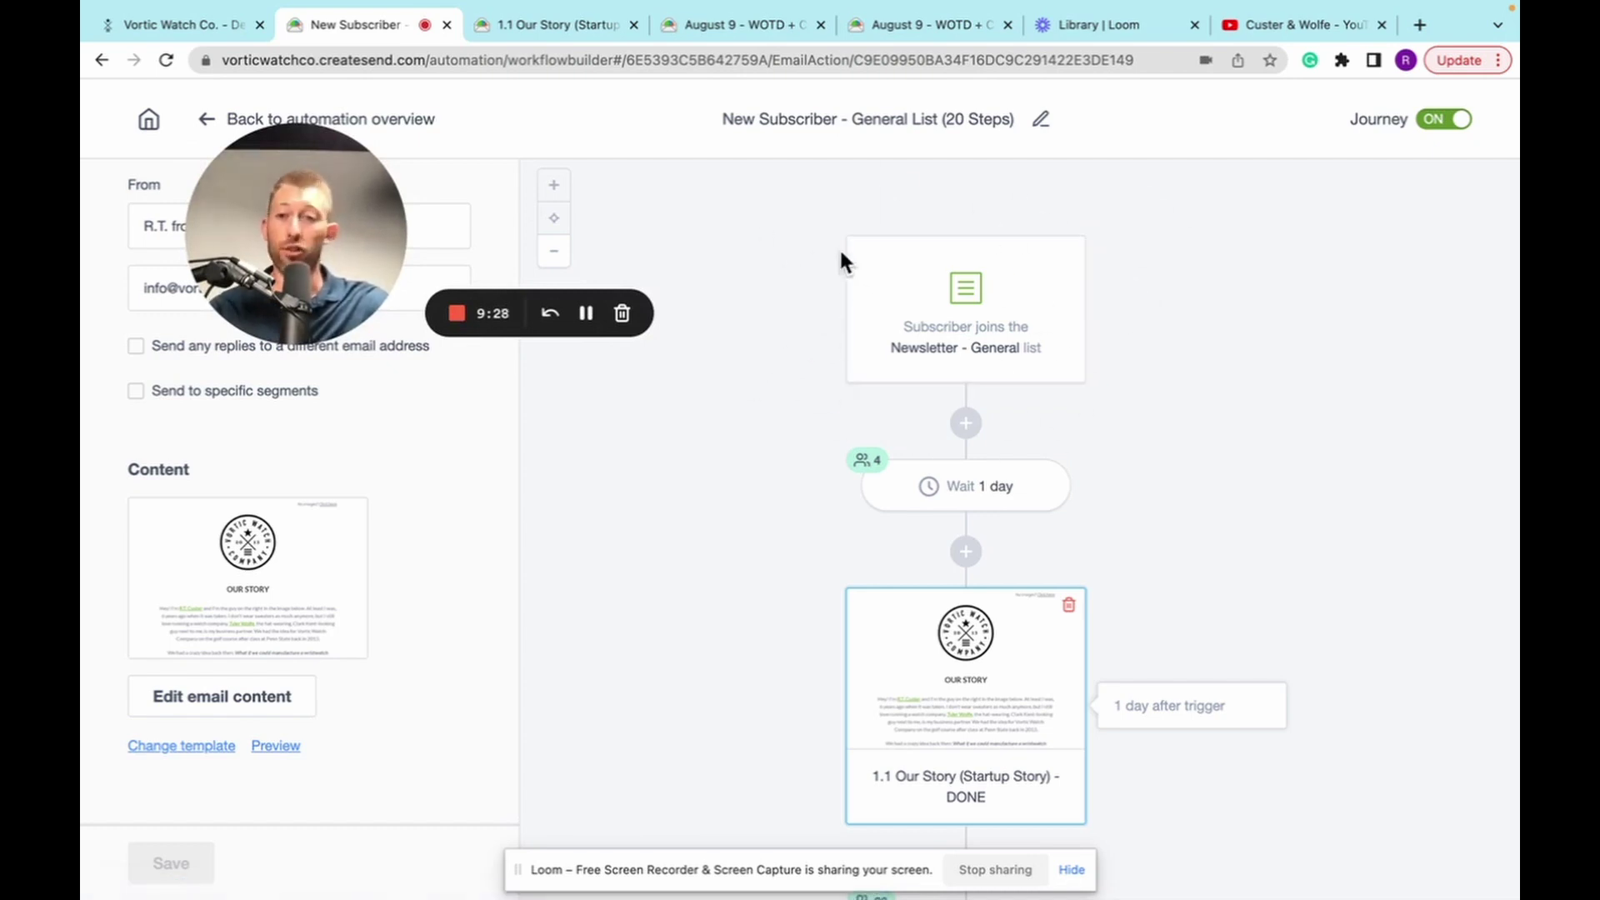
scroll(926, 333, "down", 1)
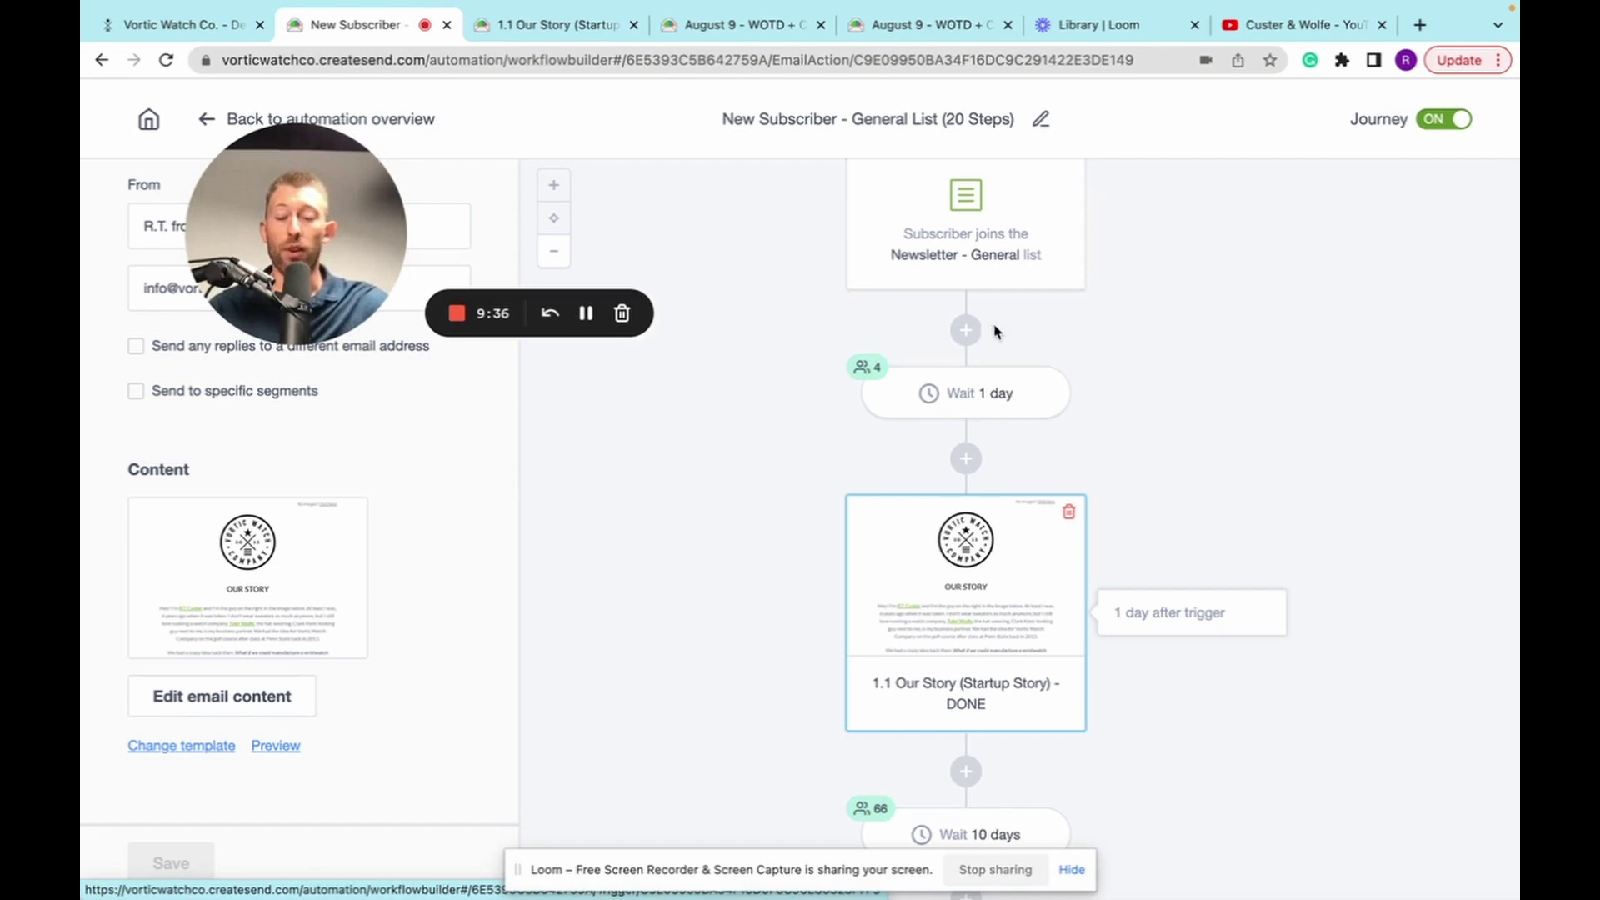
scroll(967, 396, "down", 1)
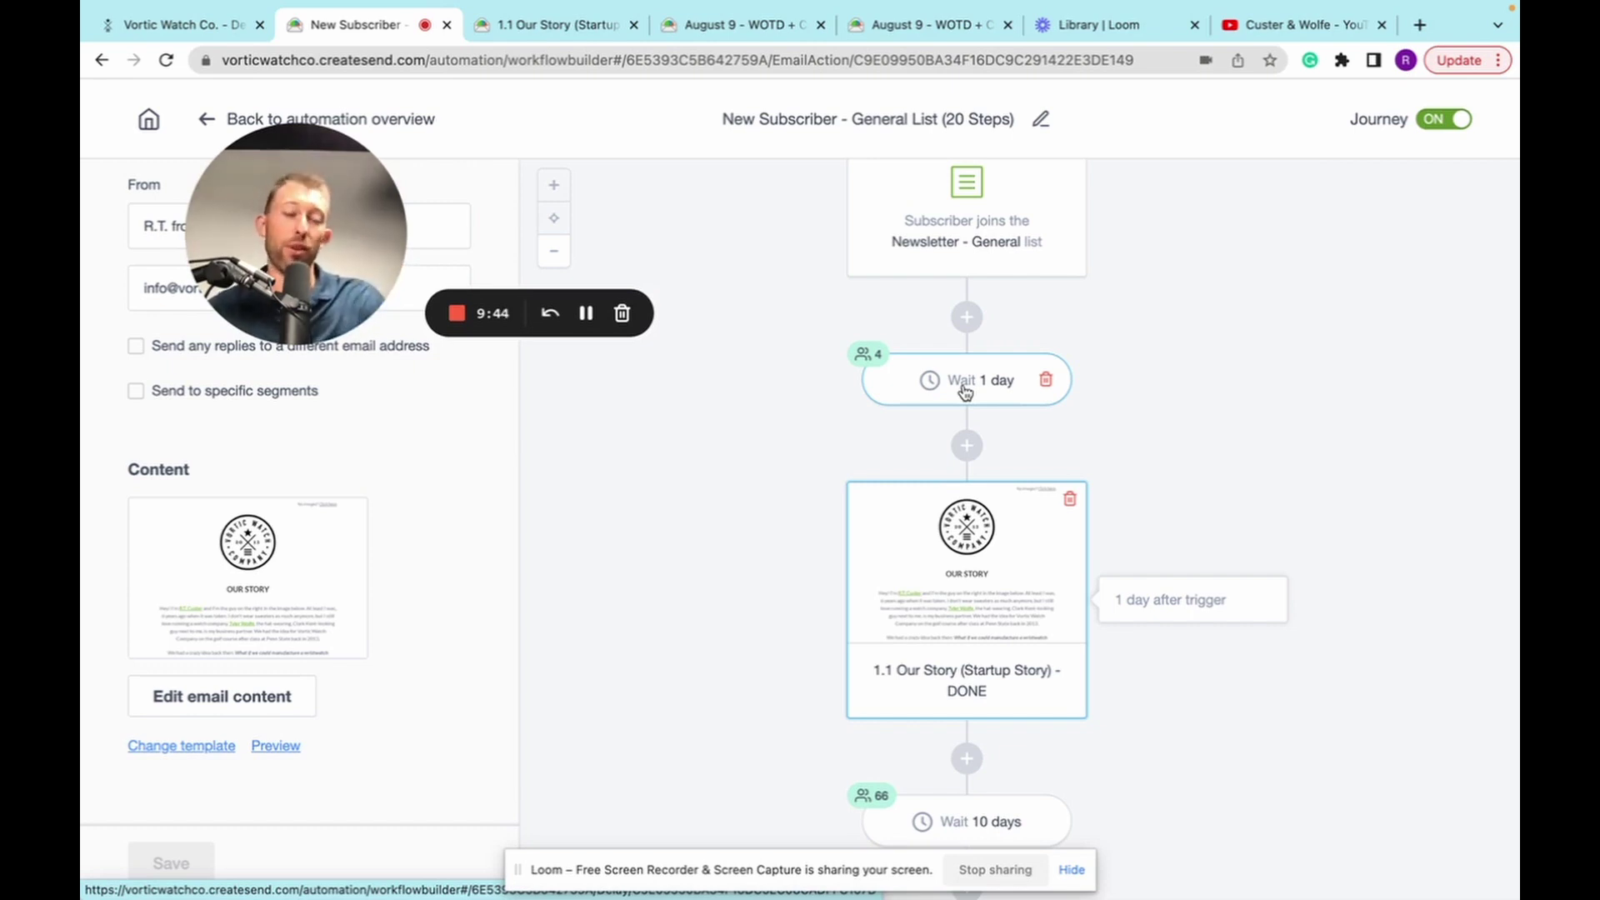
scroll(974, 403, "down", 3)
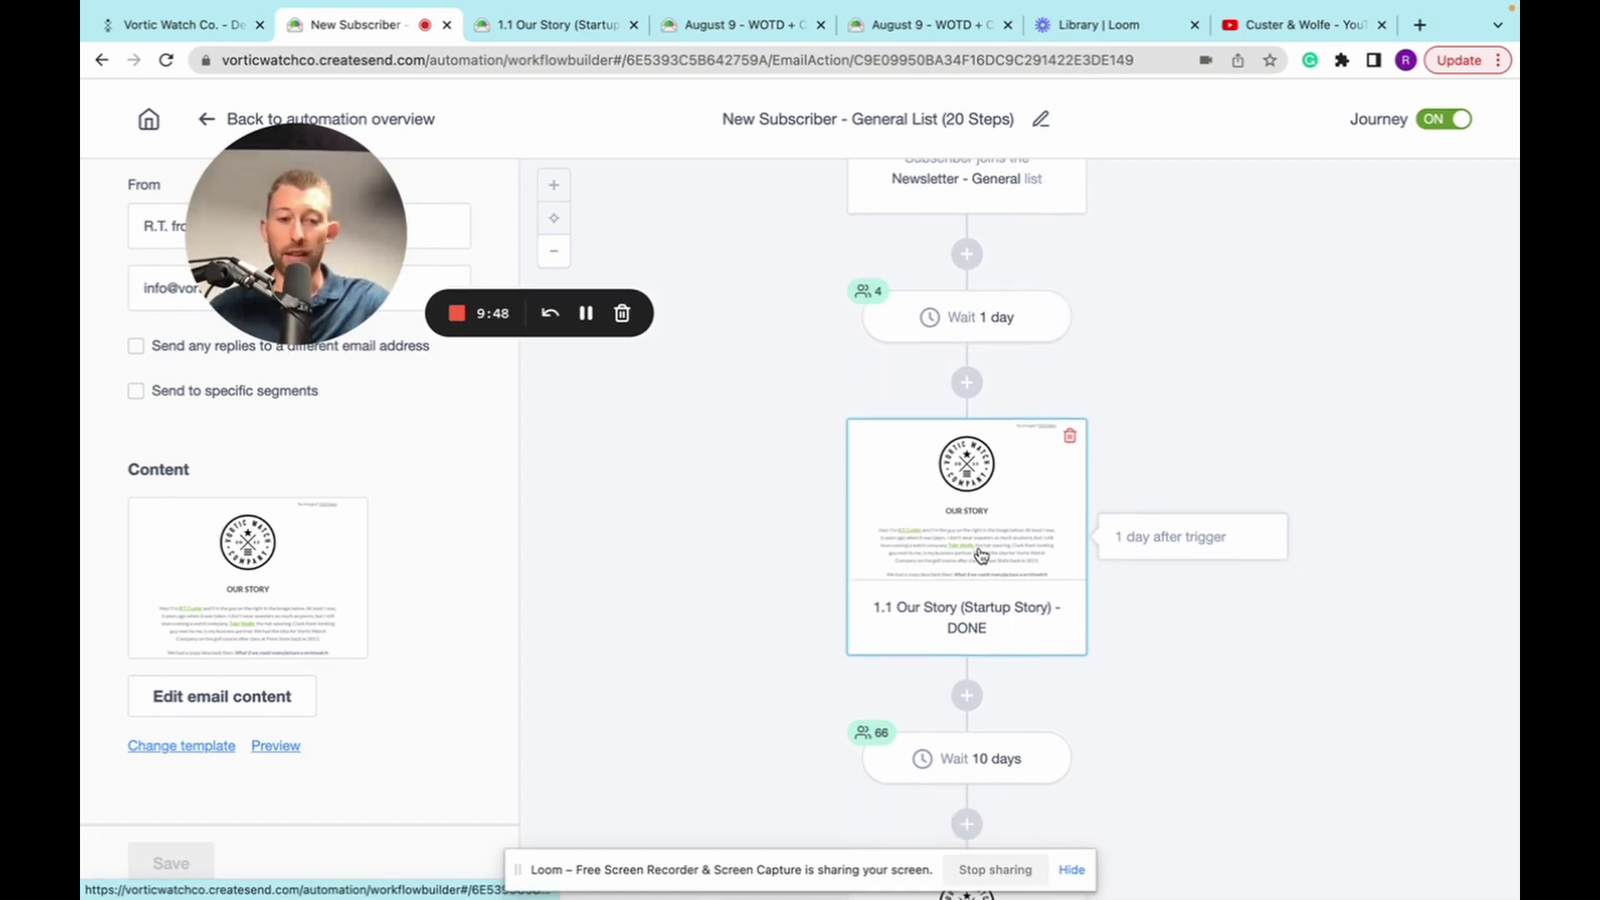
scroll(975, 552, "down", 3)
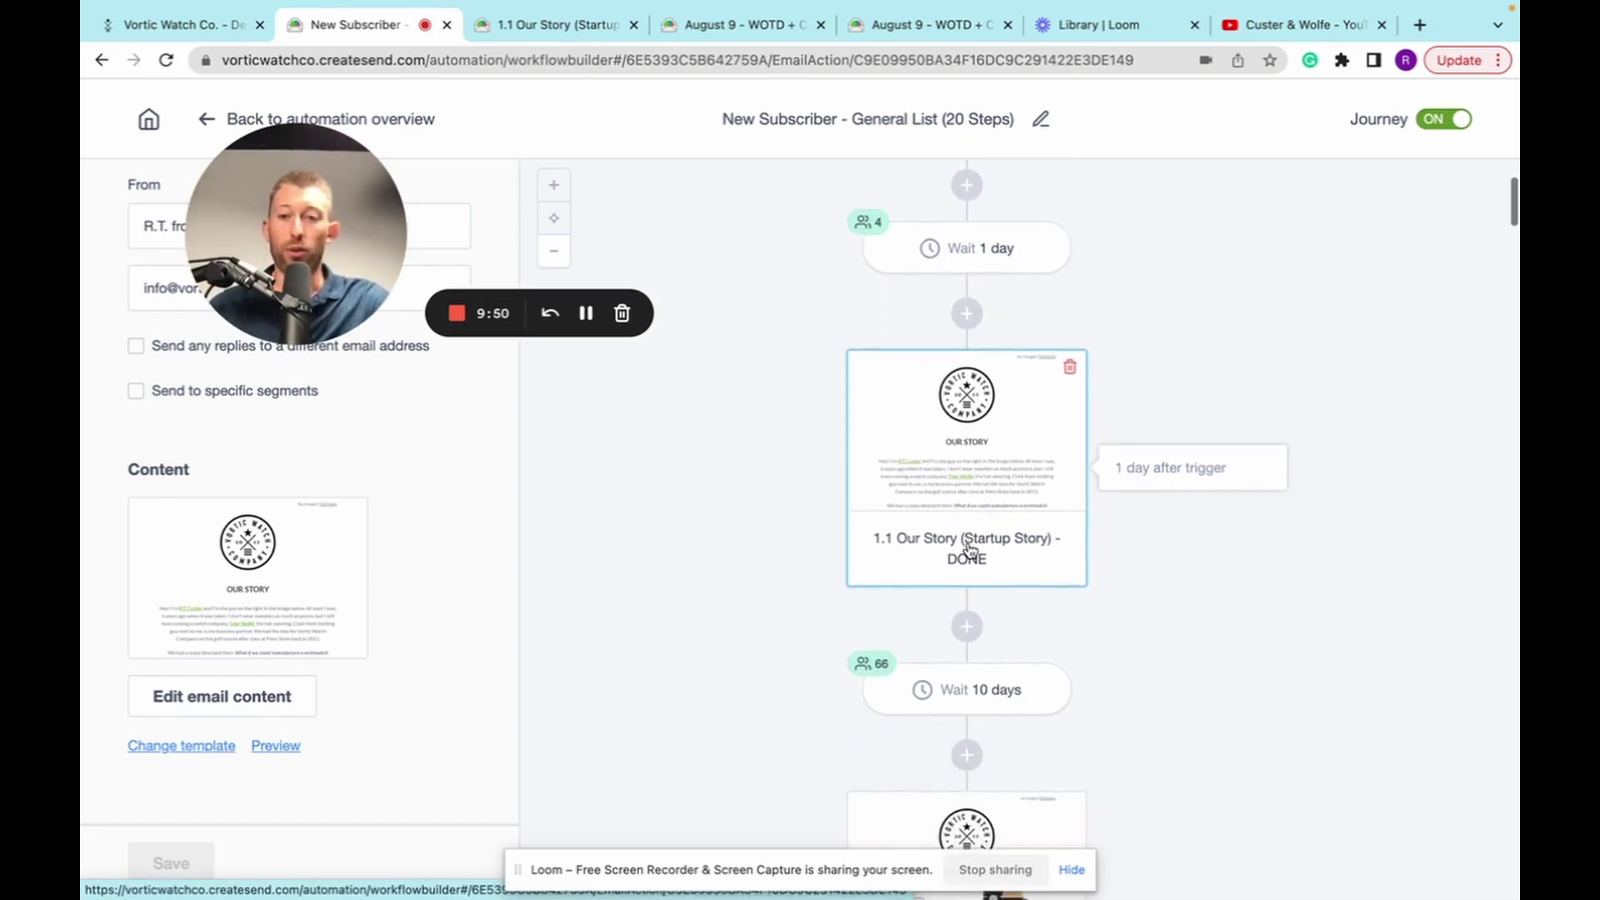
scroll(931, 519, "down", 3)
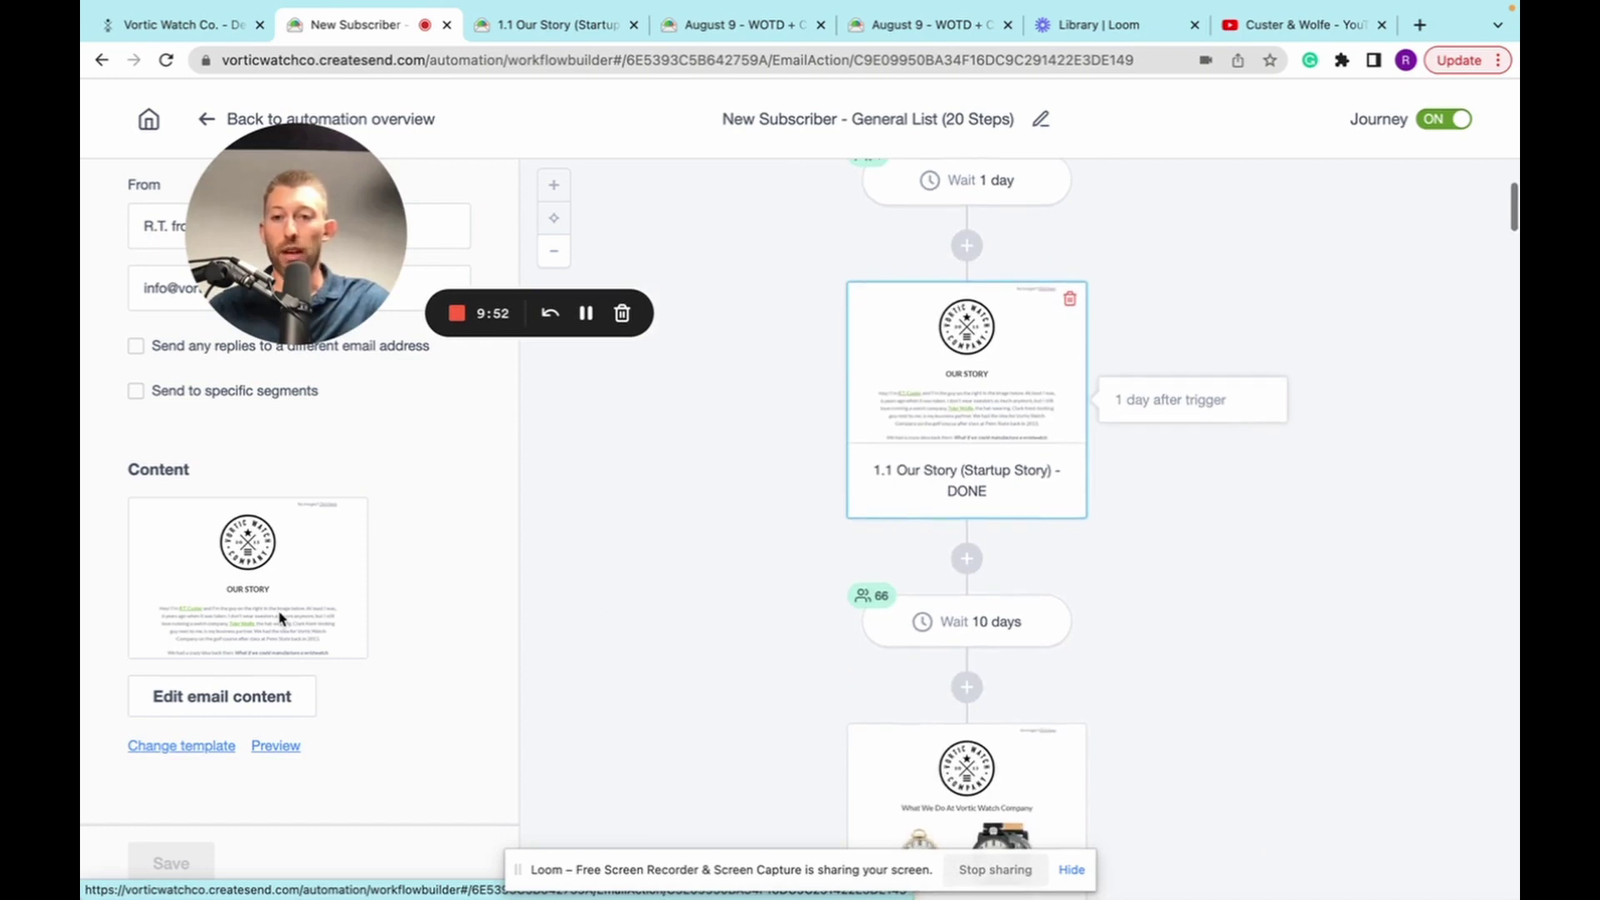
Review the email engagement figures, step name and subject of the 1.1 Our Story (Startup Story) email.
scroll(287, 615, "up", 3)
scroll(287, 615, "up", 5)
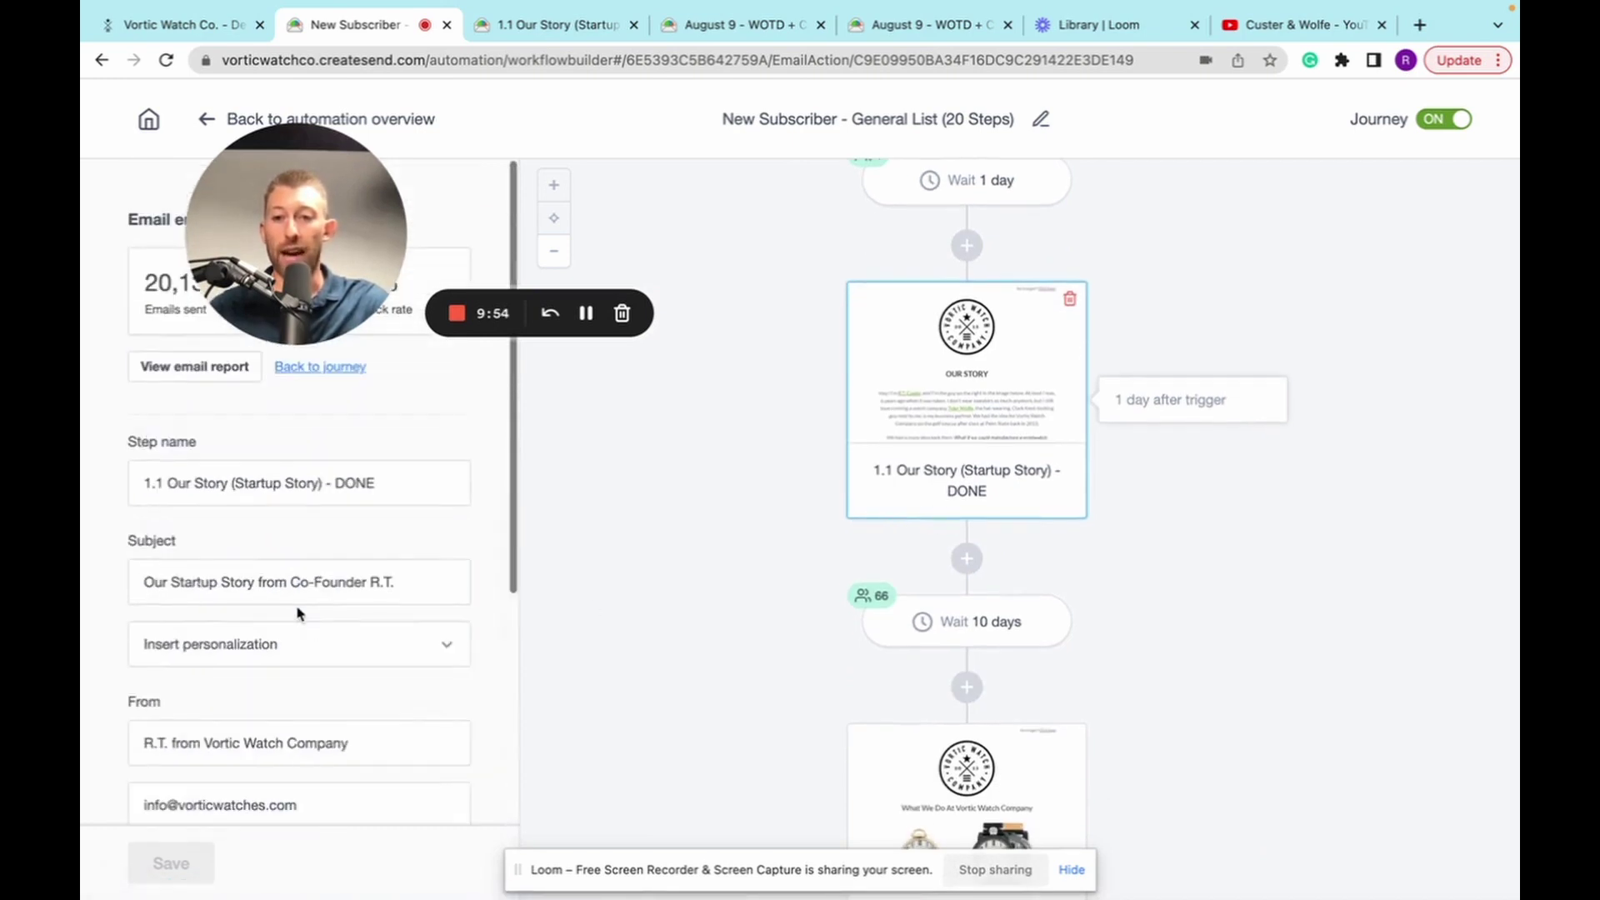
left_click_drag(304, 211, 681, 200)
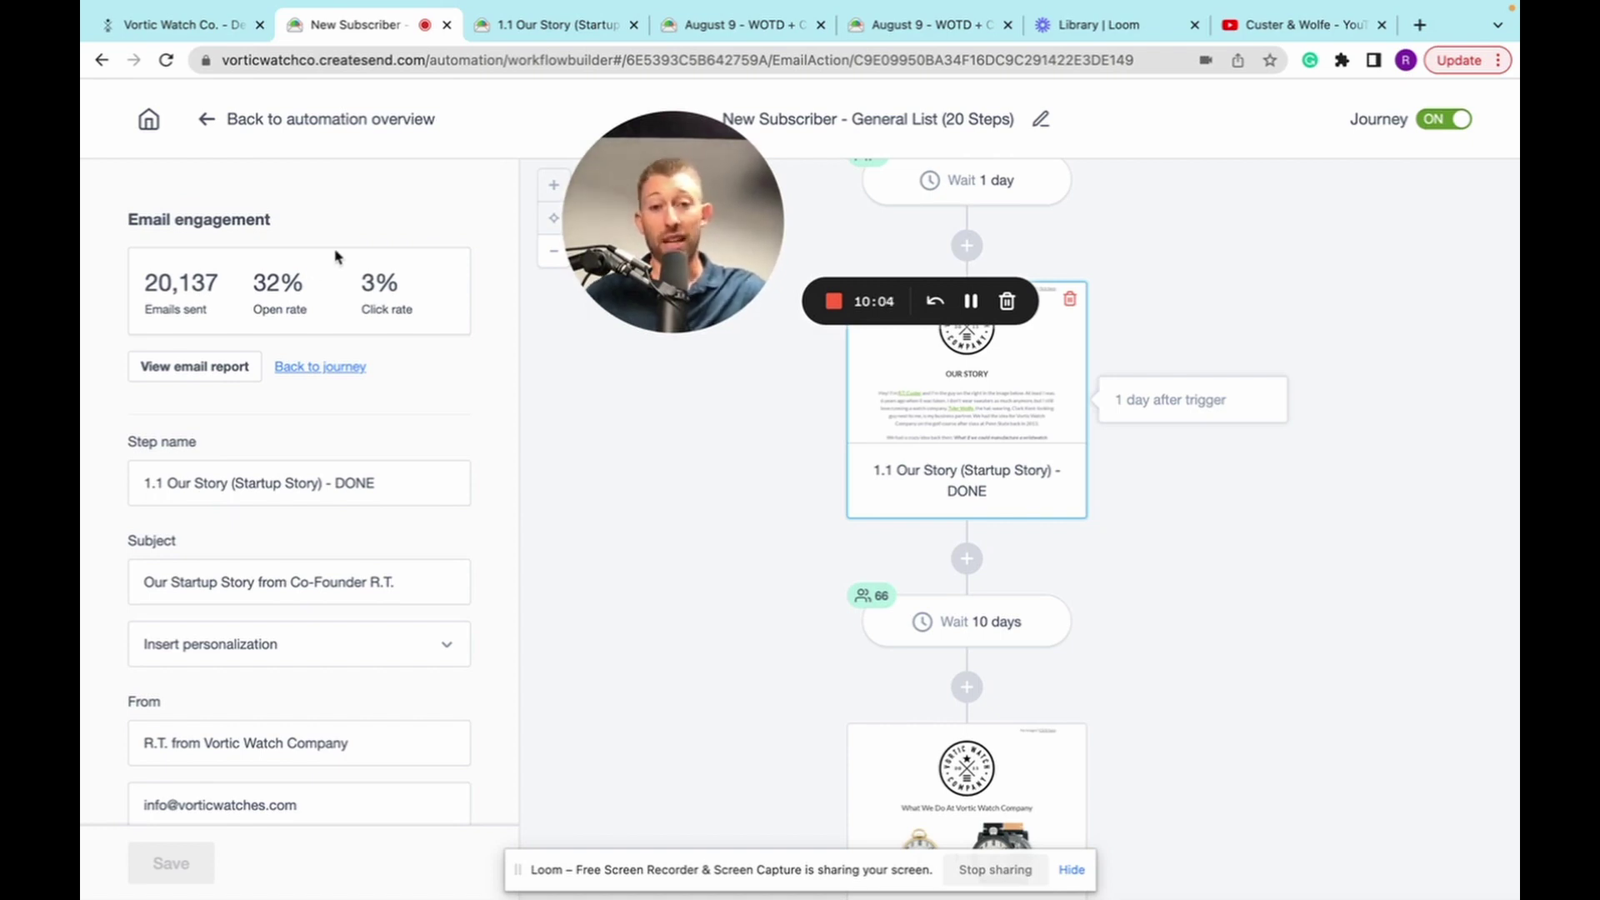
left_click_drag(695, 206, 642, 210)
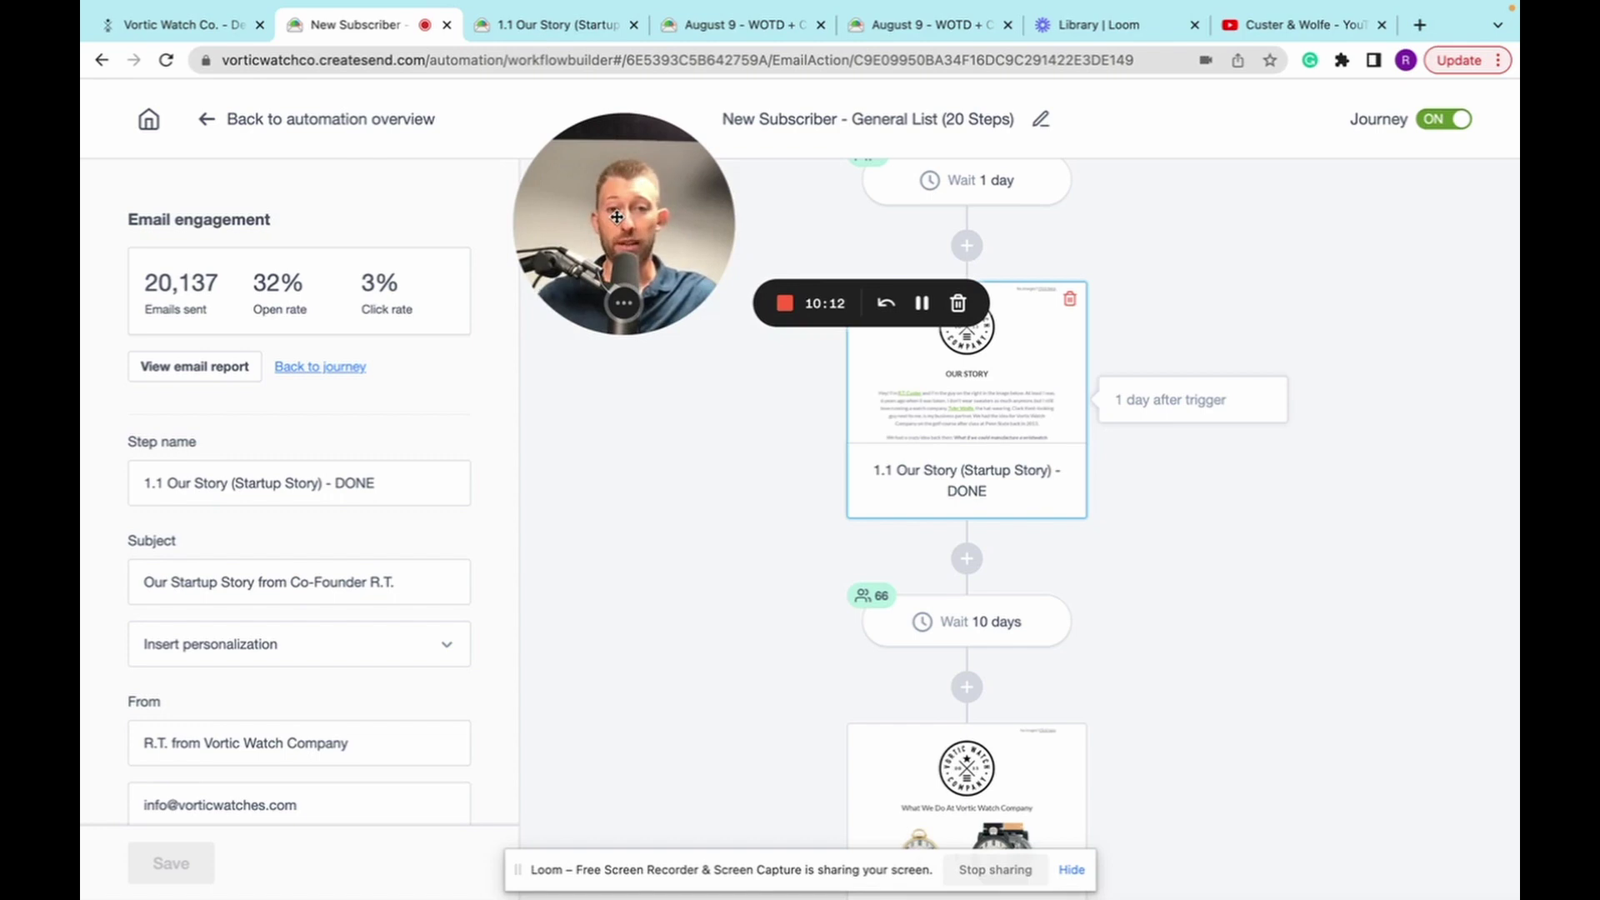
left_click_drag(626, 217, 225, 245)
Open the preview of the 1.1 Our Story email and read it through to the footer, ending back at its beginning.
left_click(586, 26)
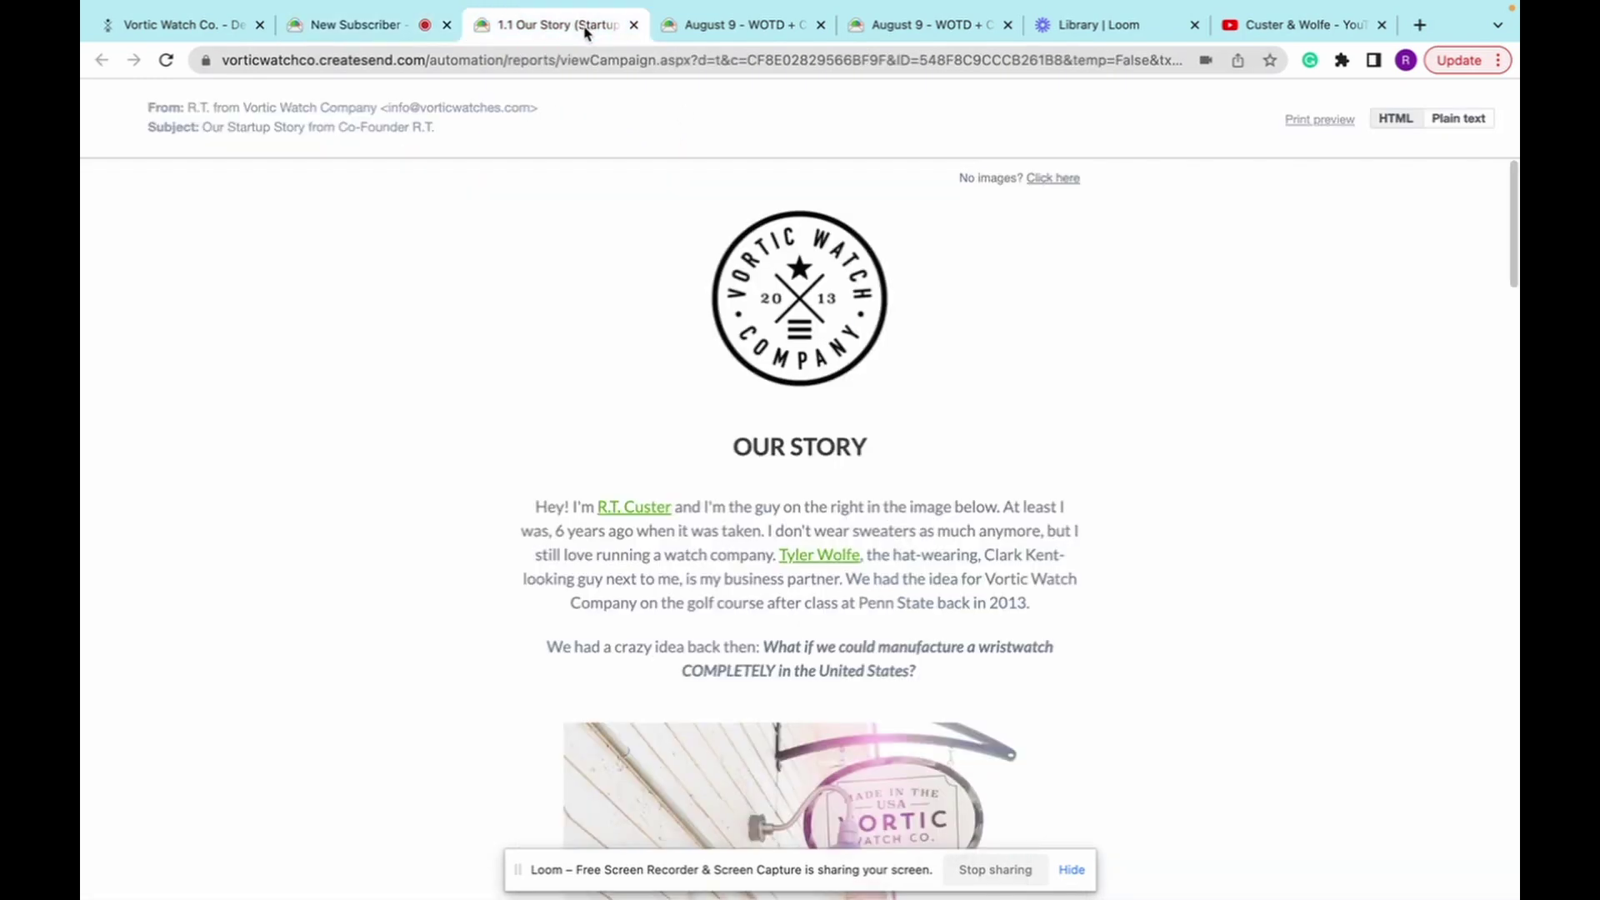
scroll(849, 448, "down", 3)
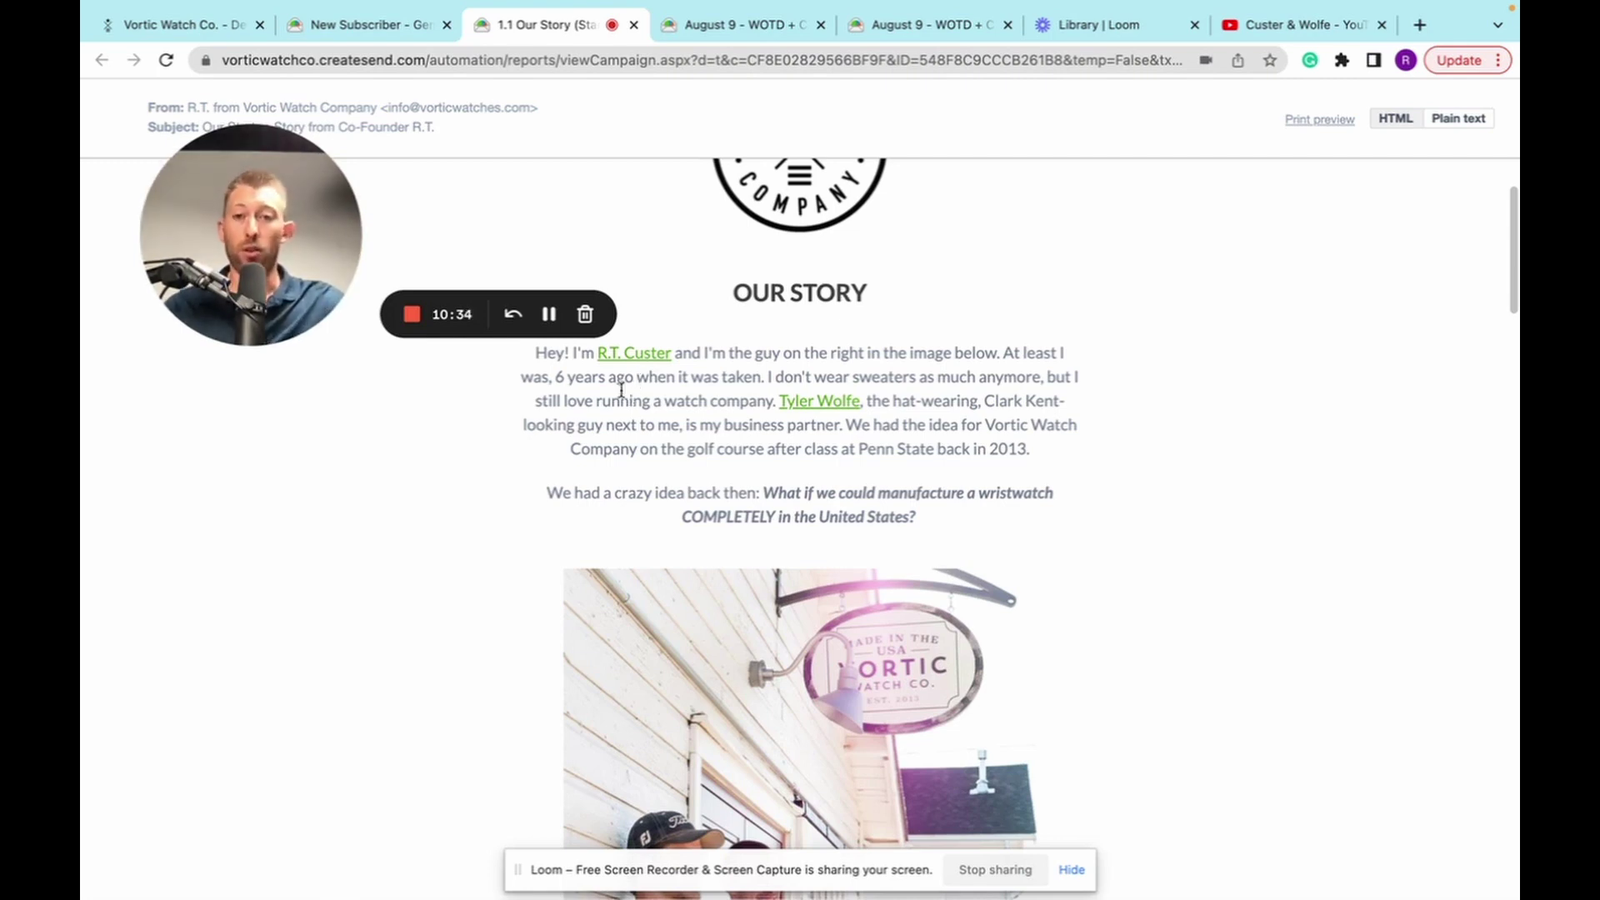
scroll(860, 342, "down", 8)
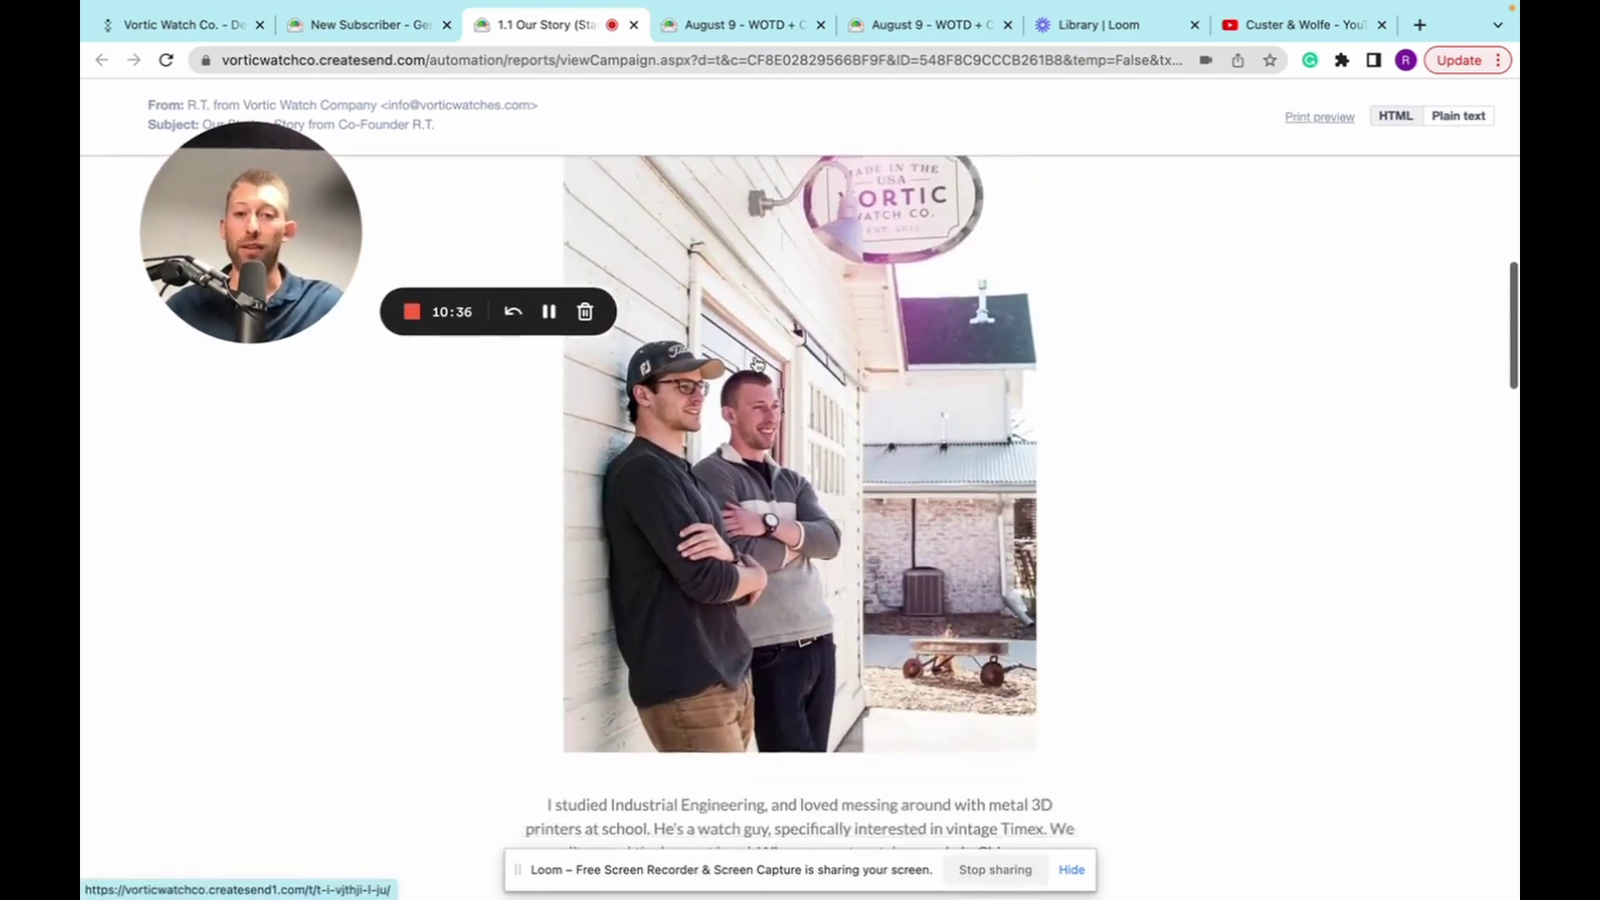
scroll(753, 365, "down", 5)
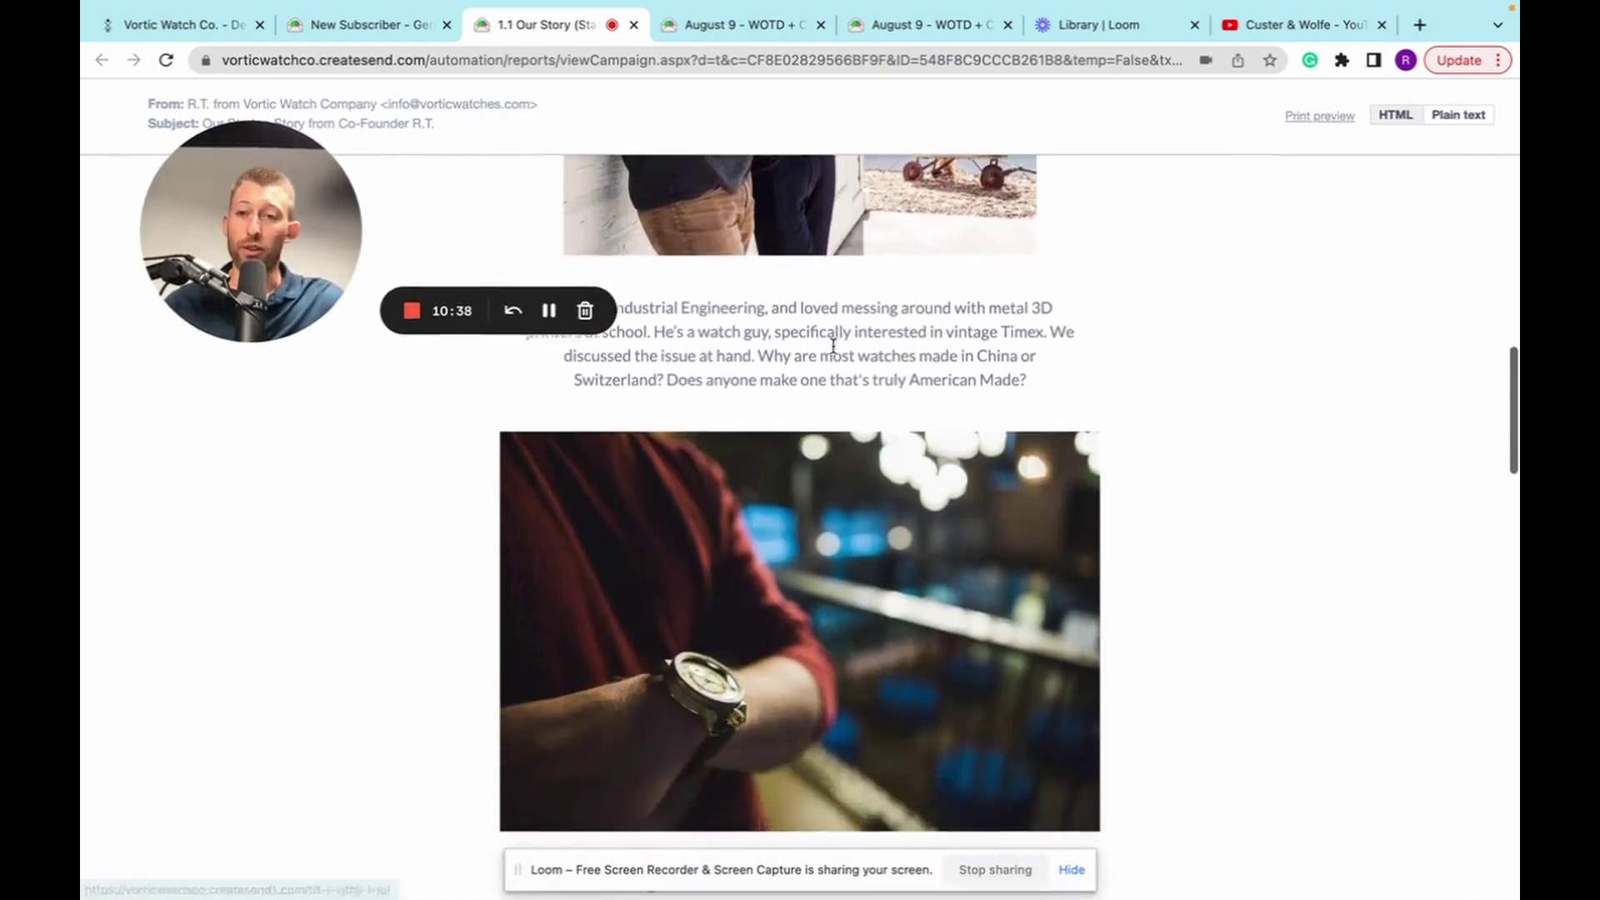
scroll(832, 346, "down", 15)
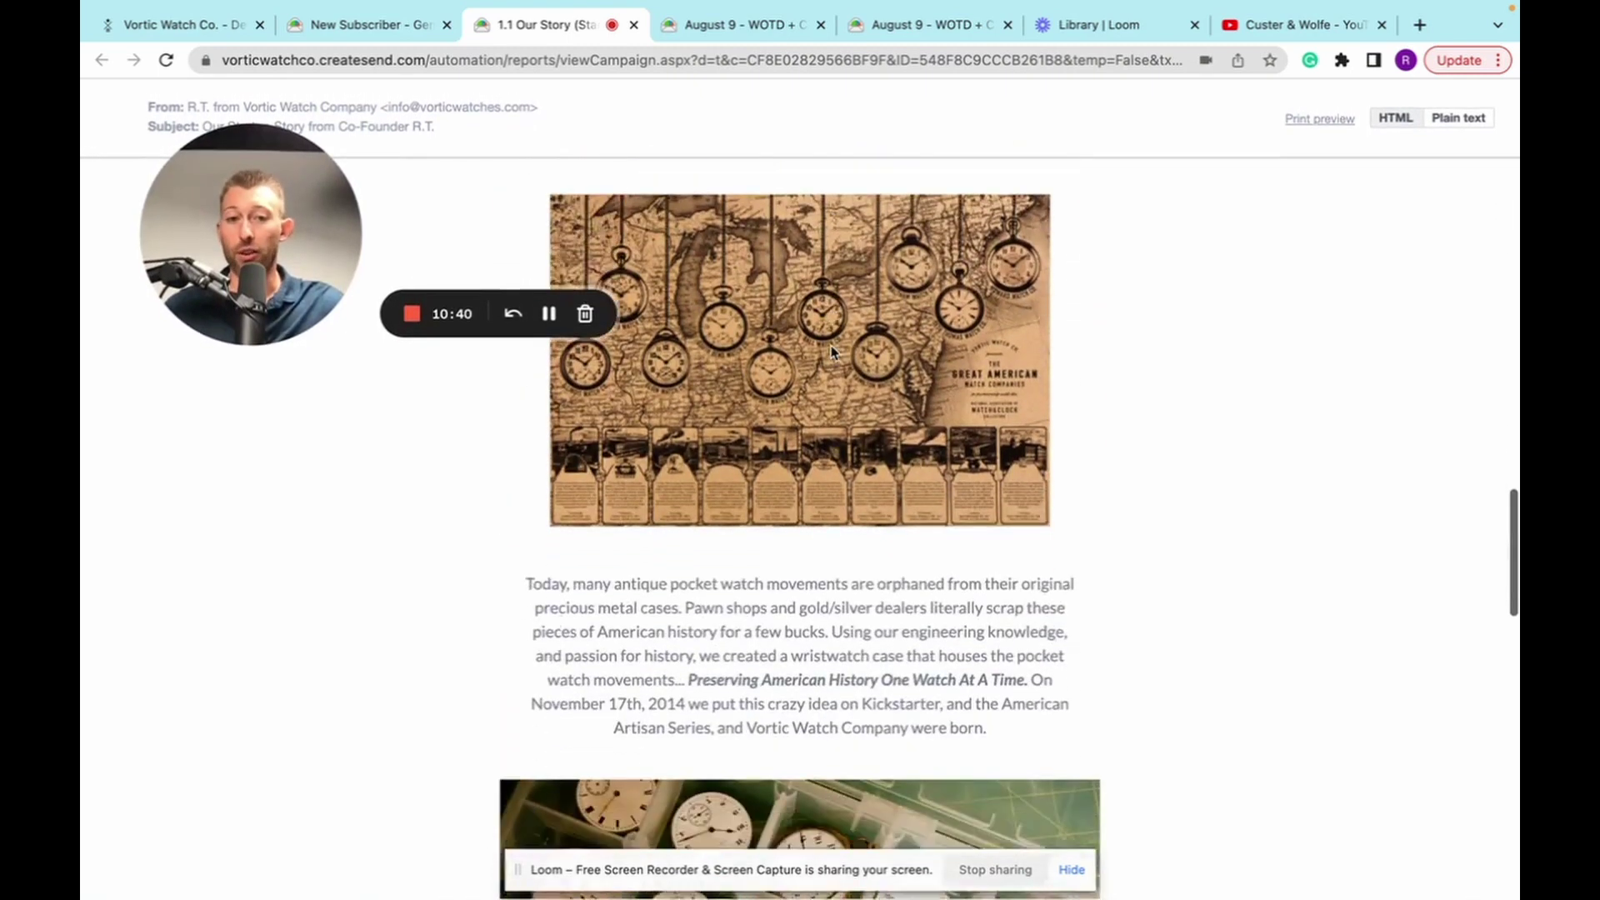
scroll(833, 345, "down", 7)
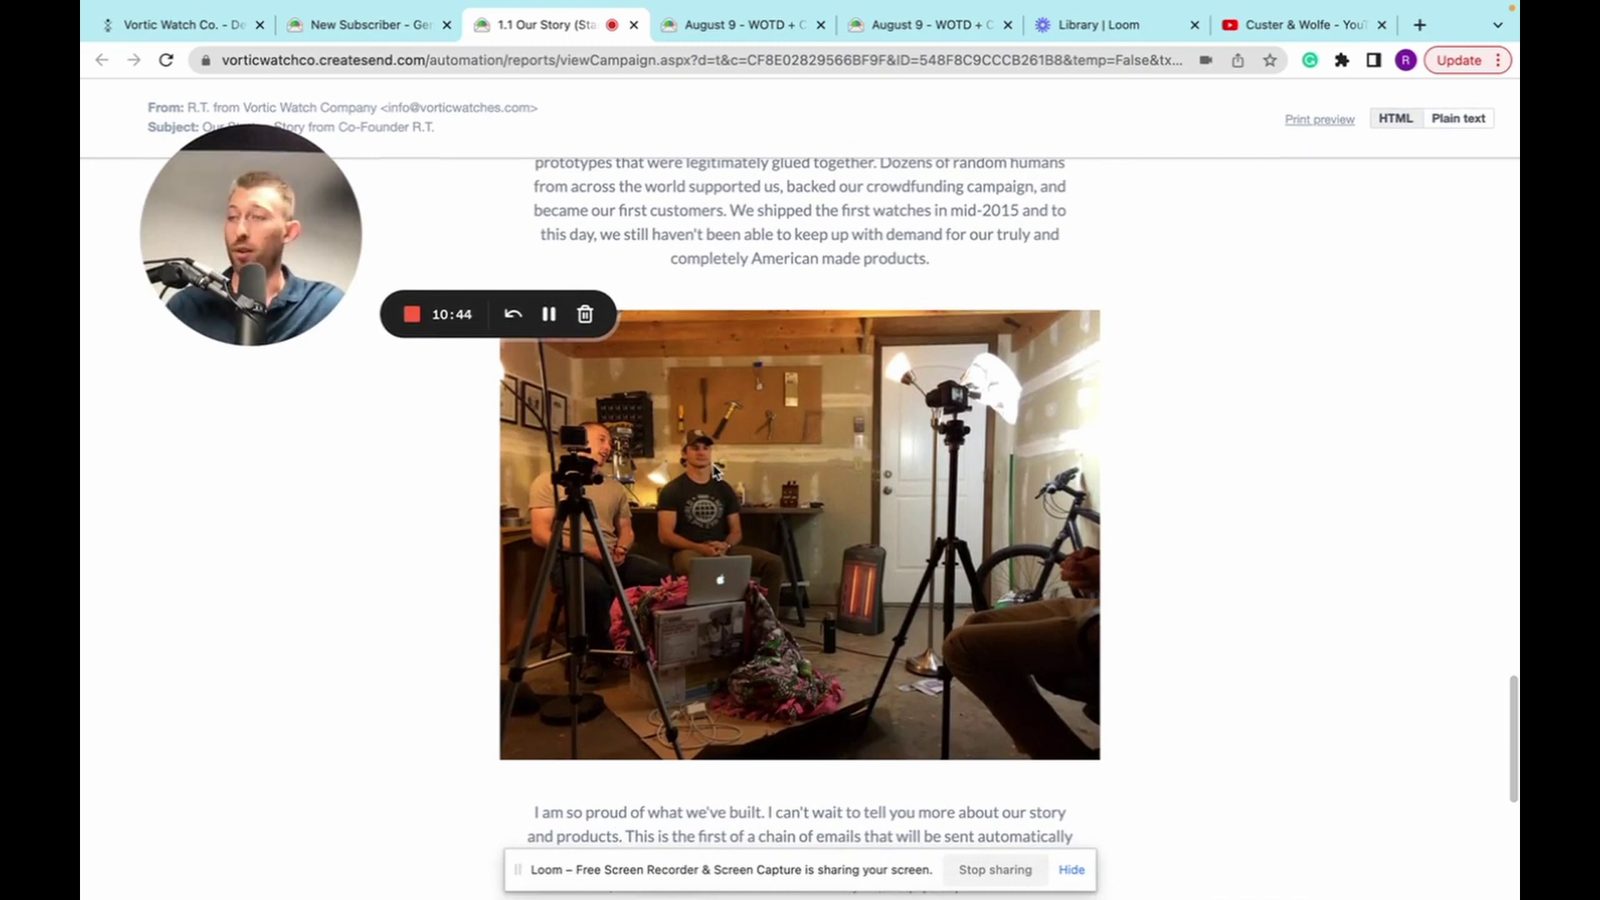
scroll(715, 467, "down", 3)
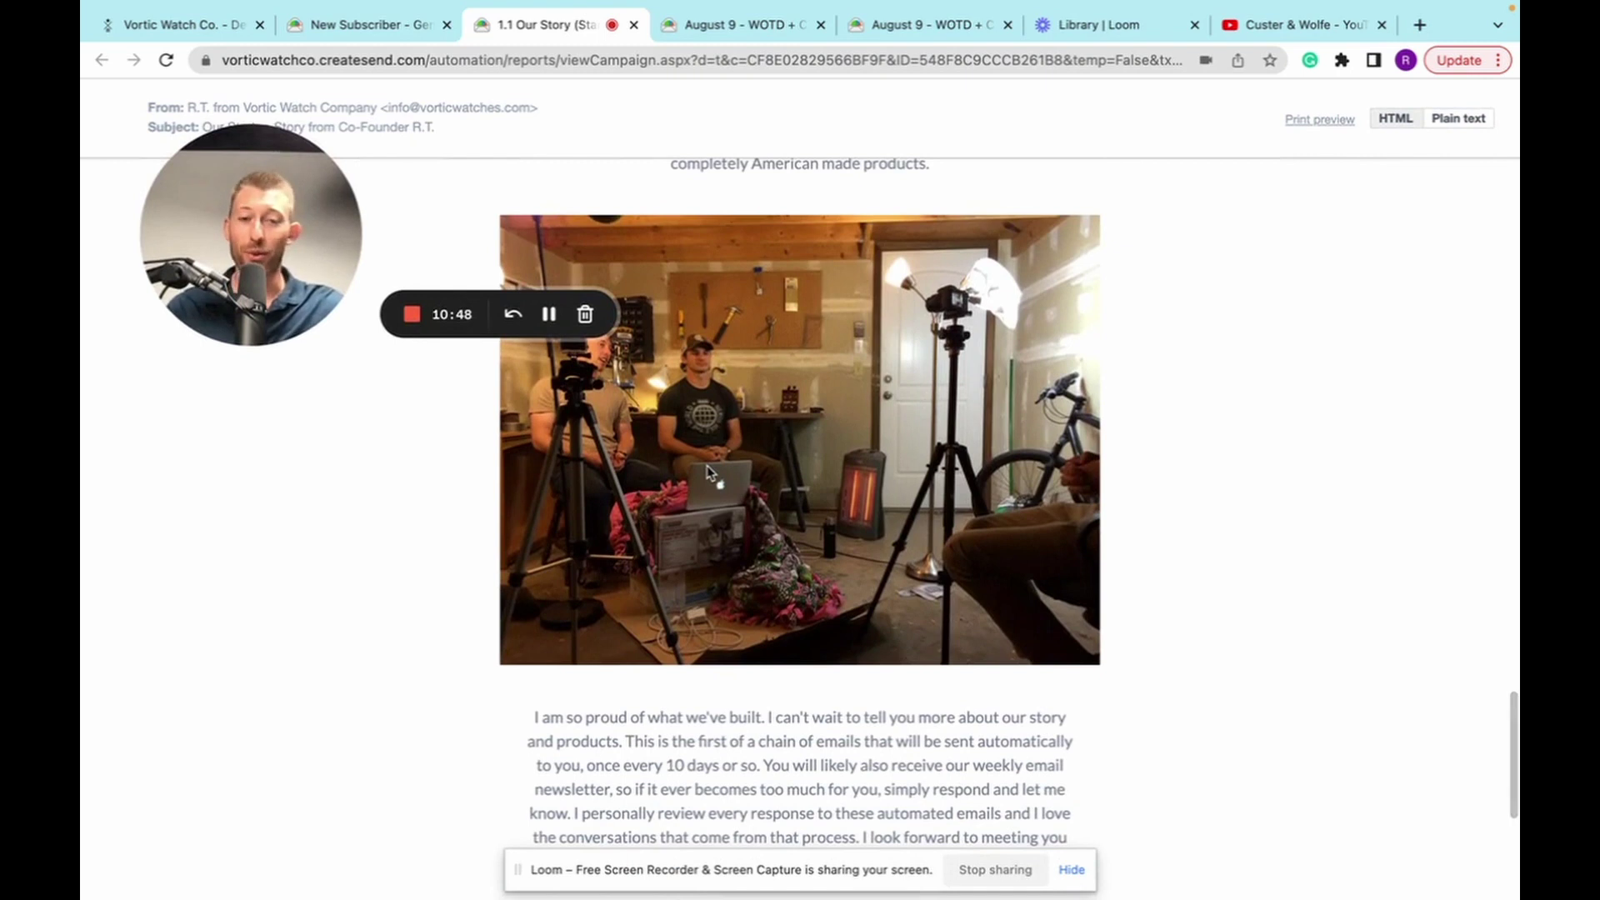
scroll(706, 465, "down", 10)
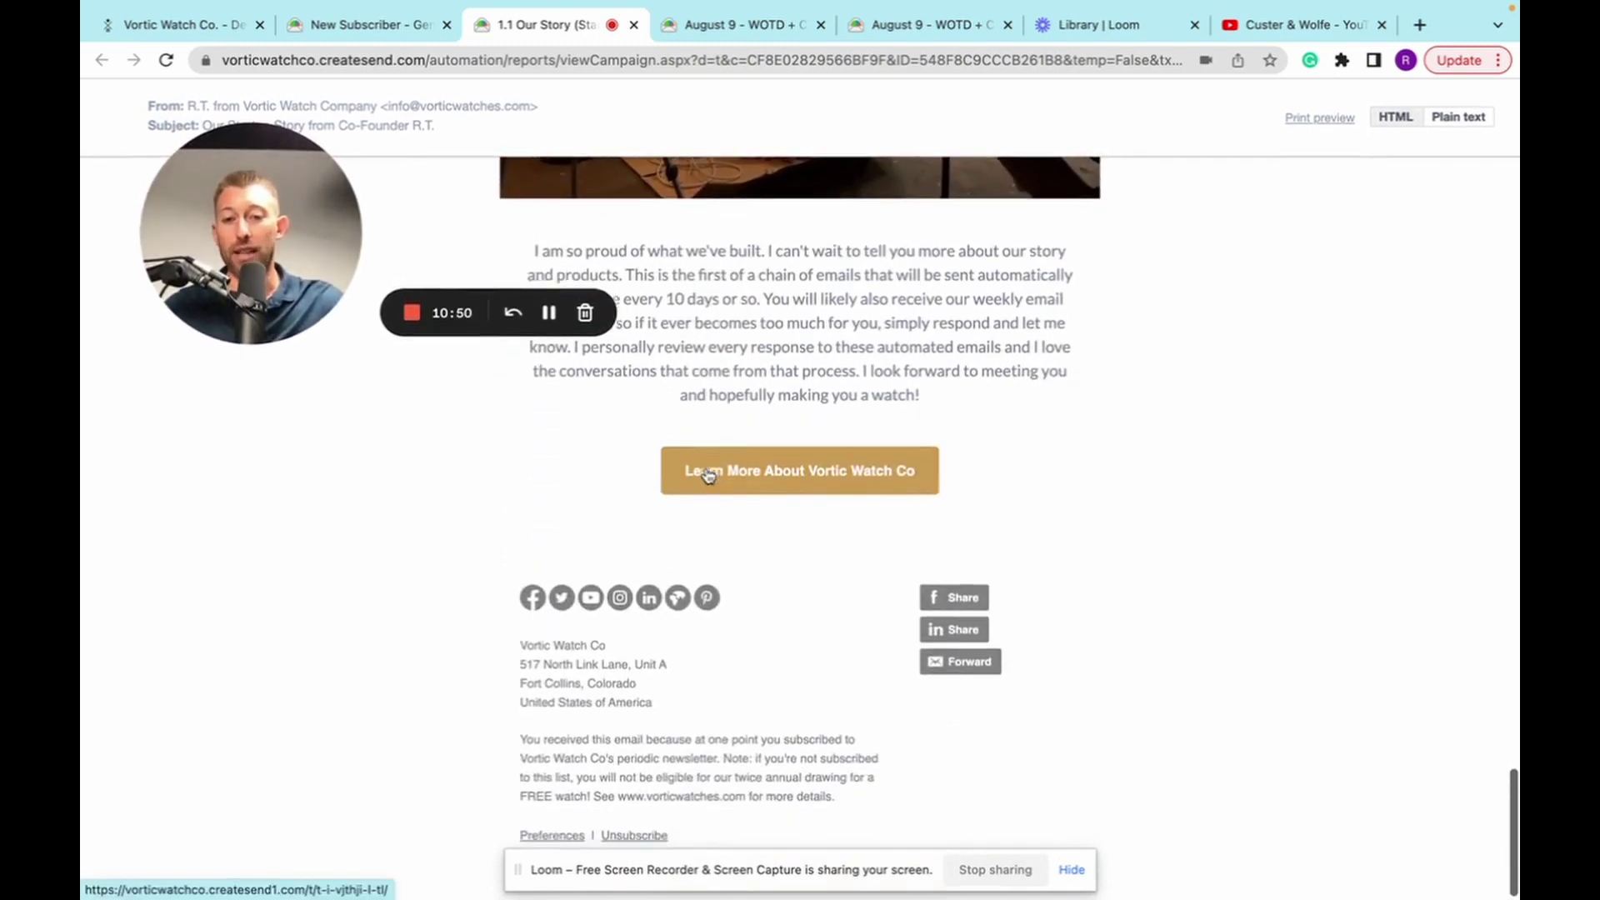
scroll(708, 472, "up", 20)
scroll(710, 465, "up", 5)
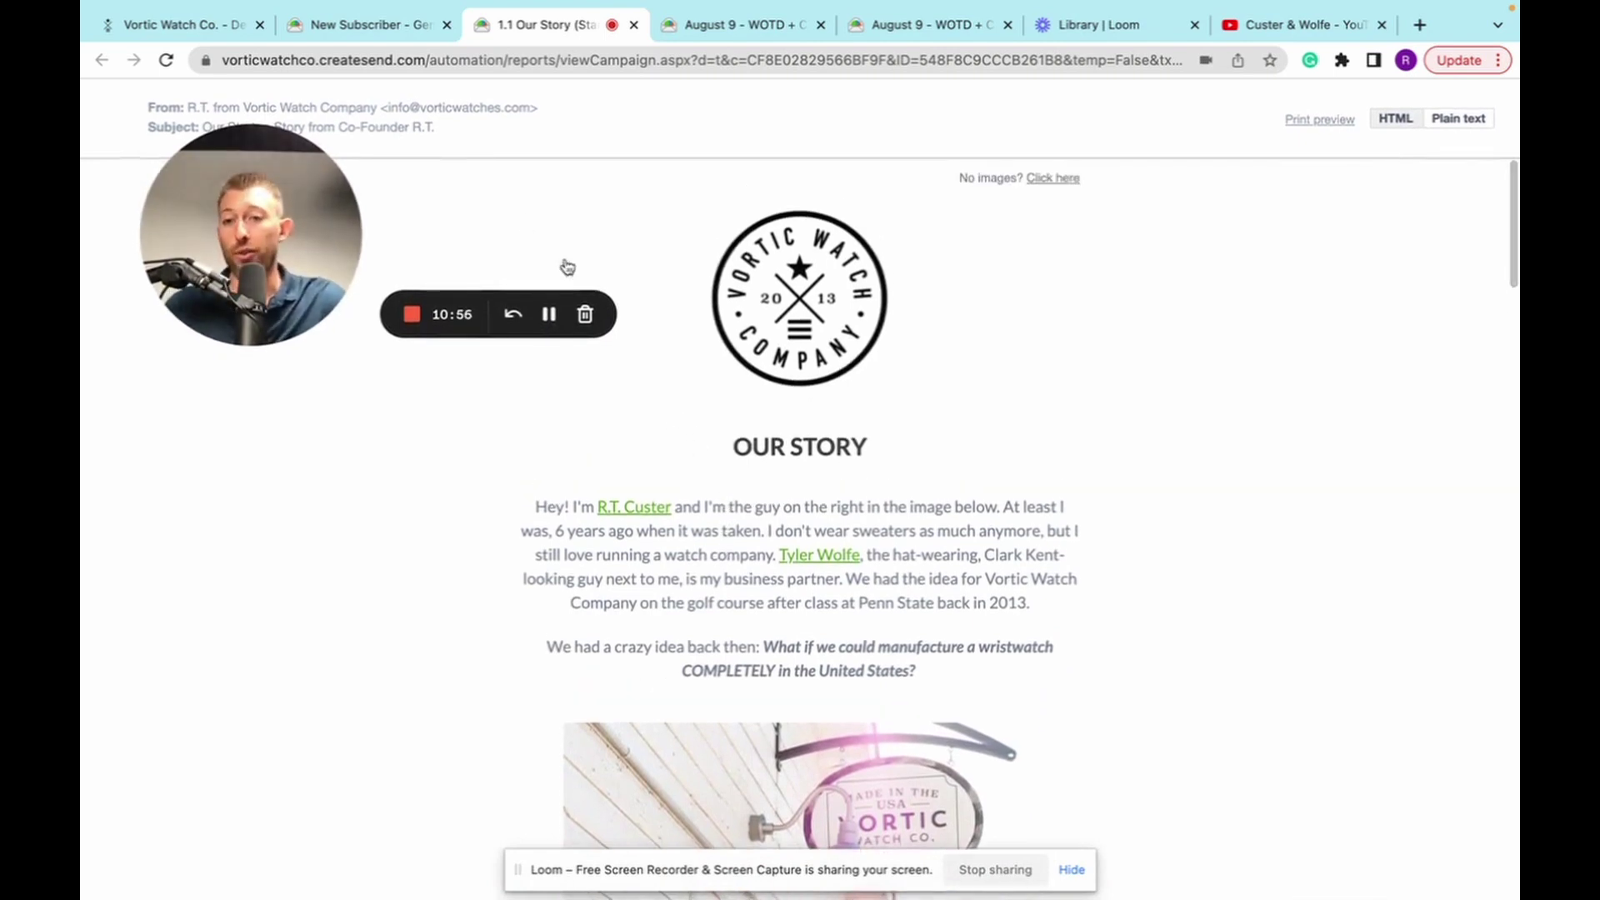
Return to the New Subscriber journey and open the 1.2 What we do email step to review its engagement figures.
left_click(340, 27)
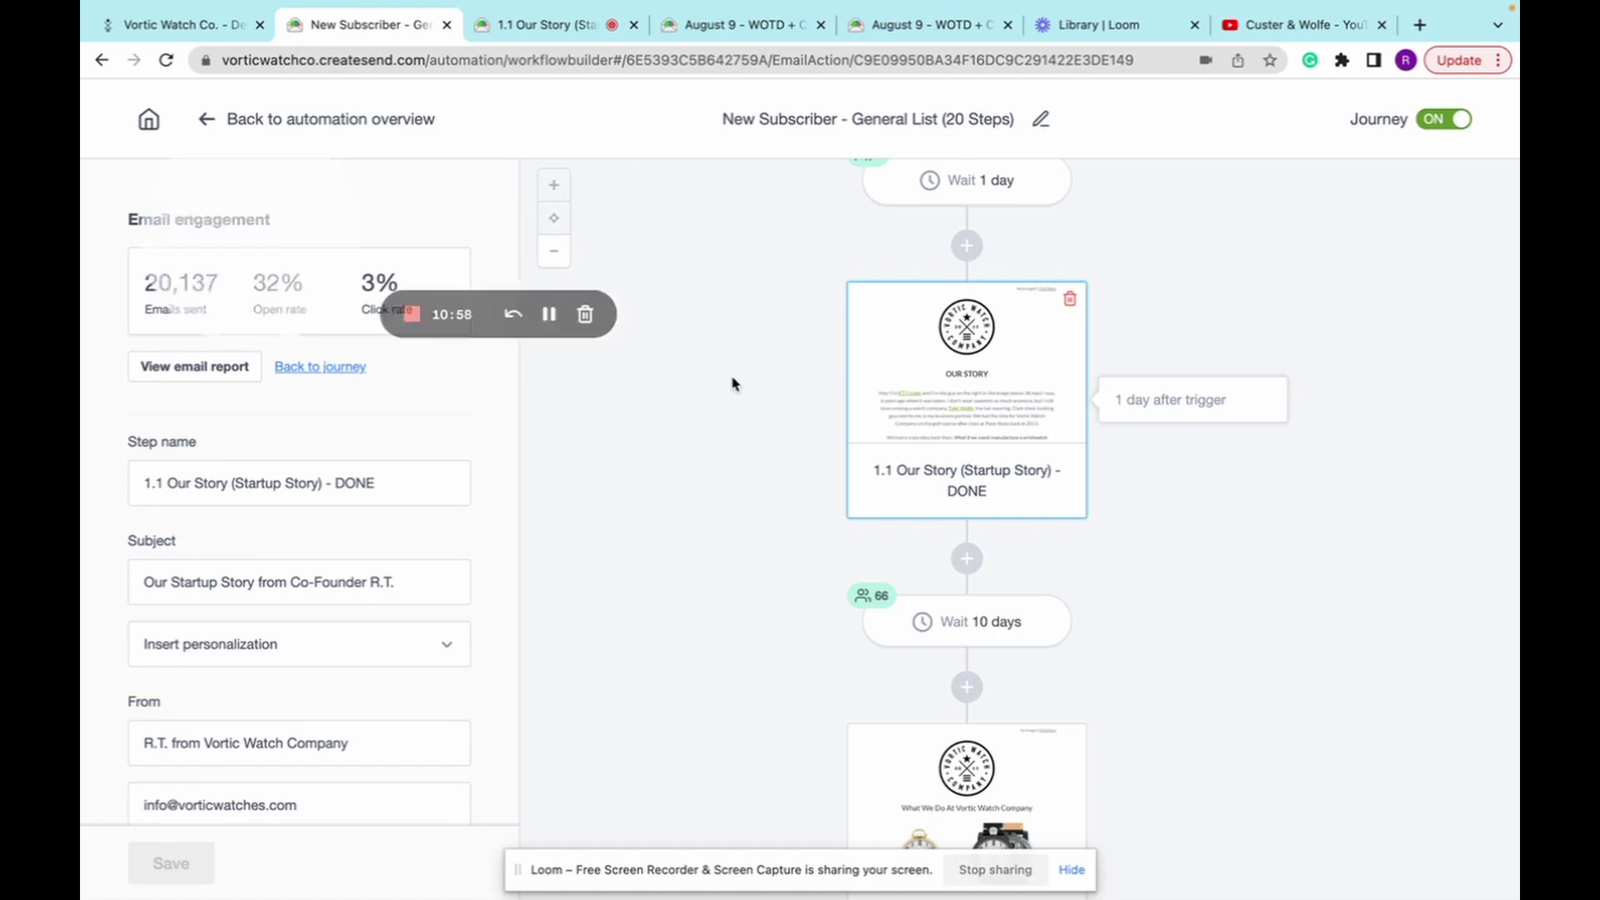
scroll(775, 383, "down", 4)
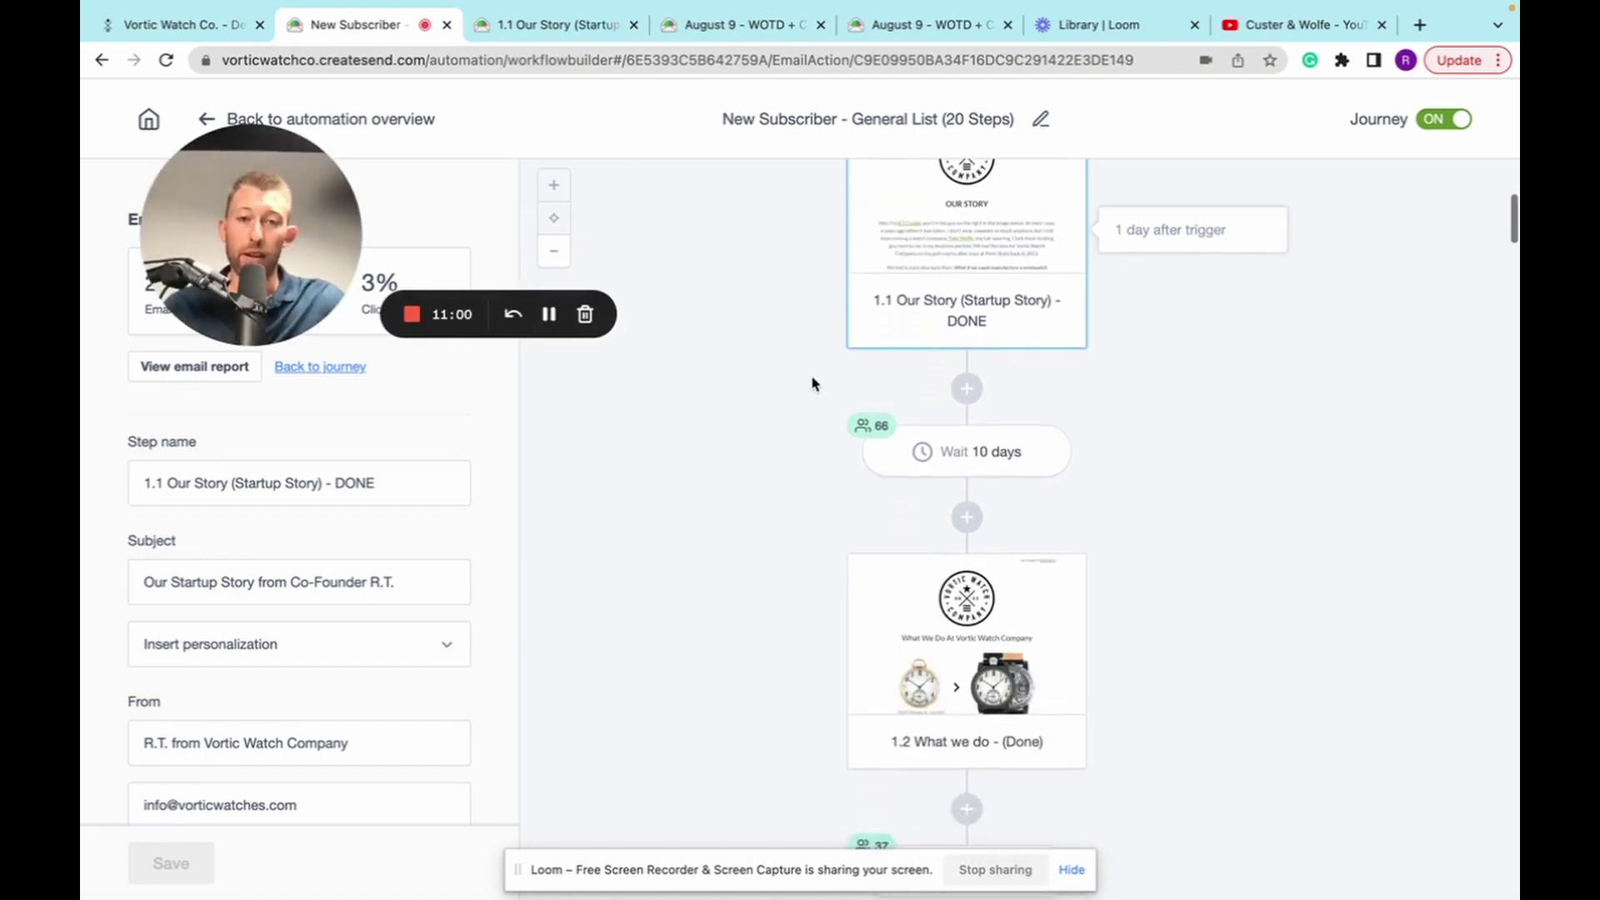
scroll(1000, 366, "down", 4)
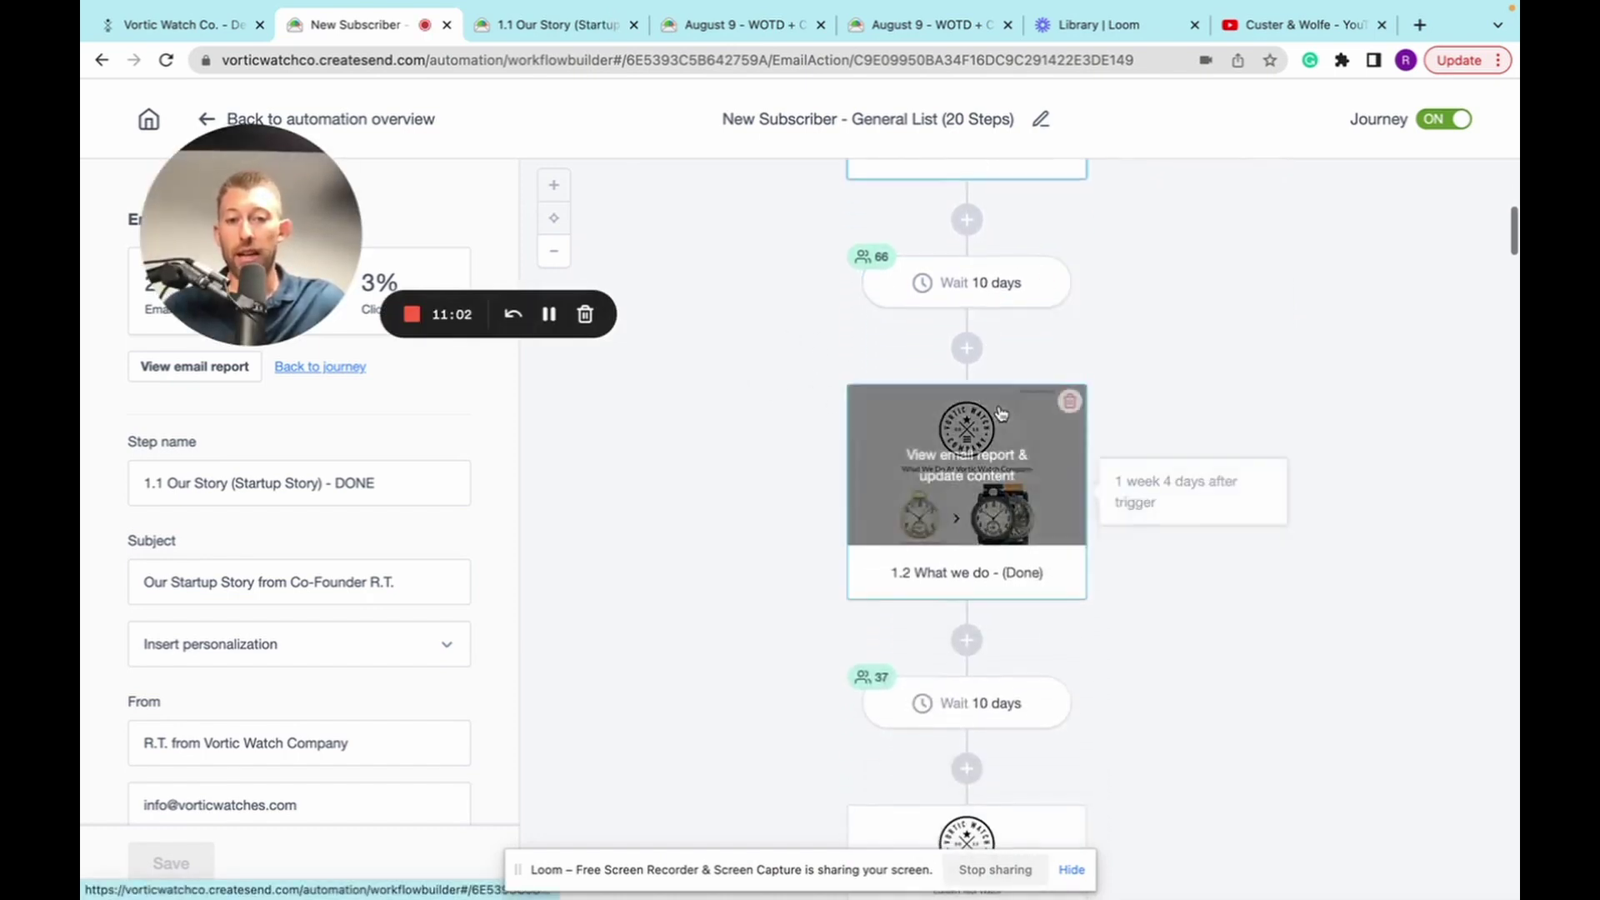
scroll(987, 267, "up", 1)
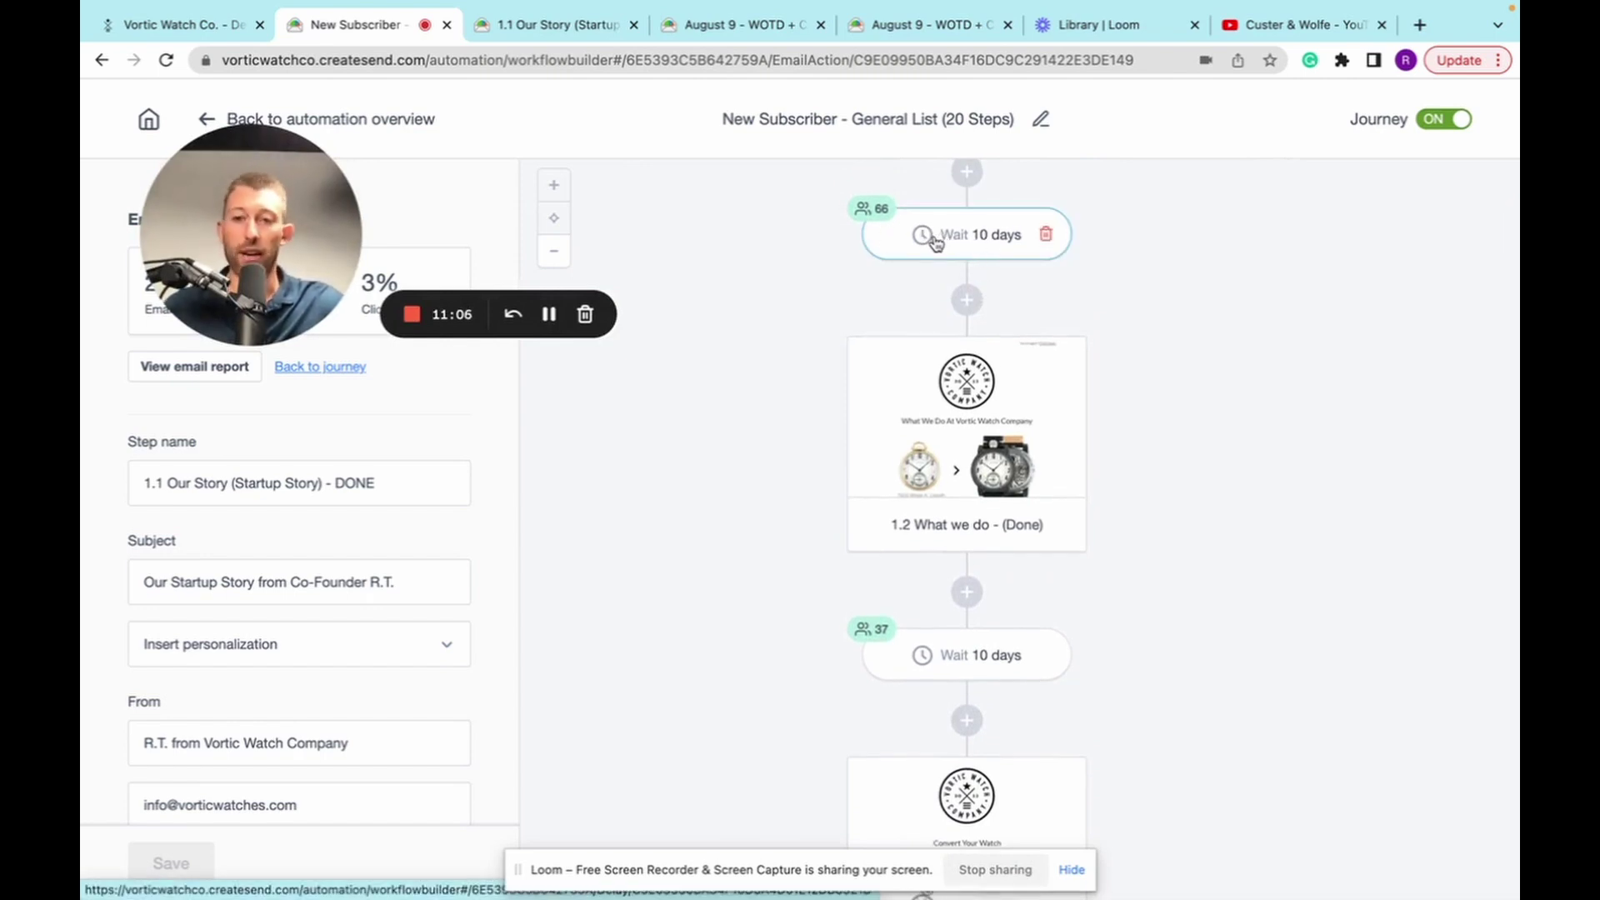
scroll(955, 300, "down", 3)
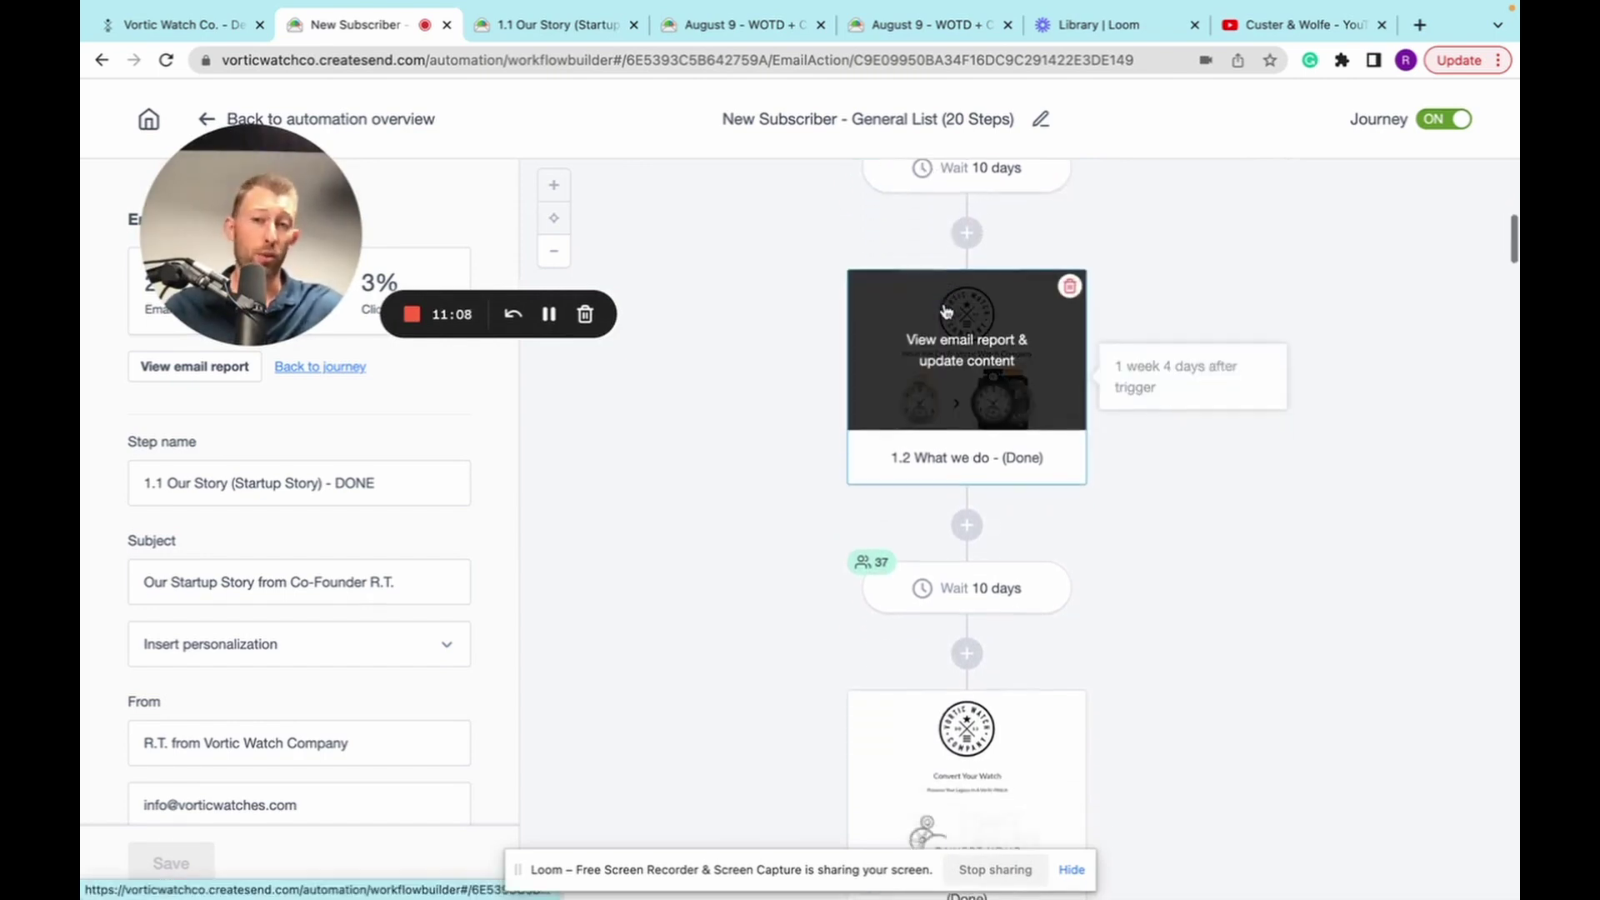
scroll(944, 312, "down", 2)
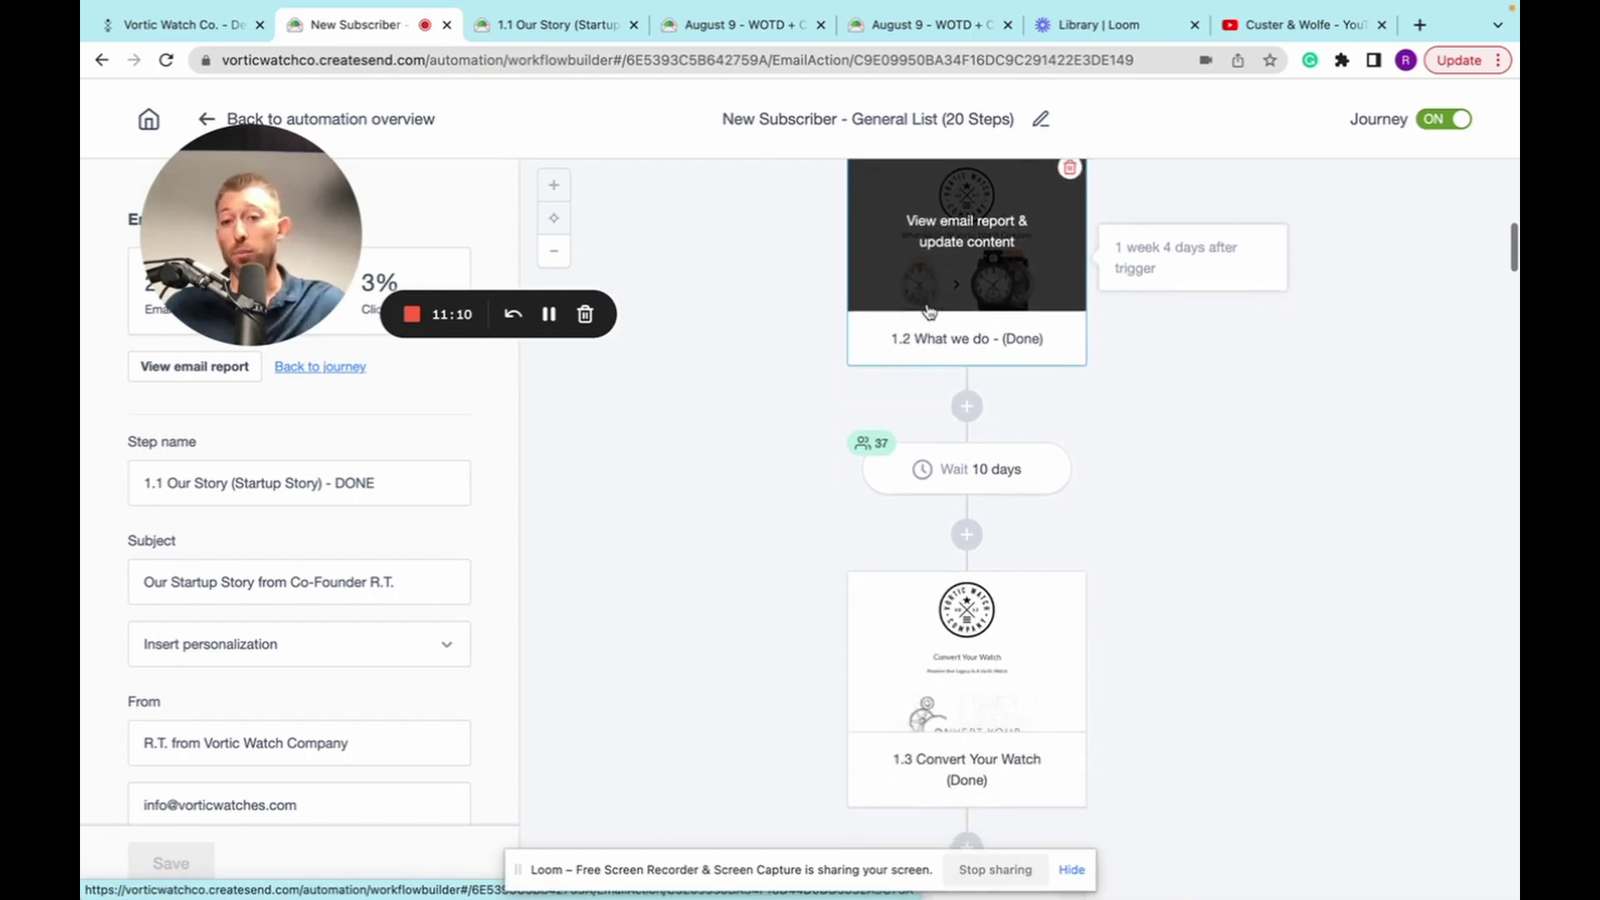
scroll(802, 320, "up", 6)
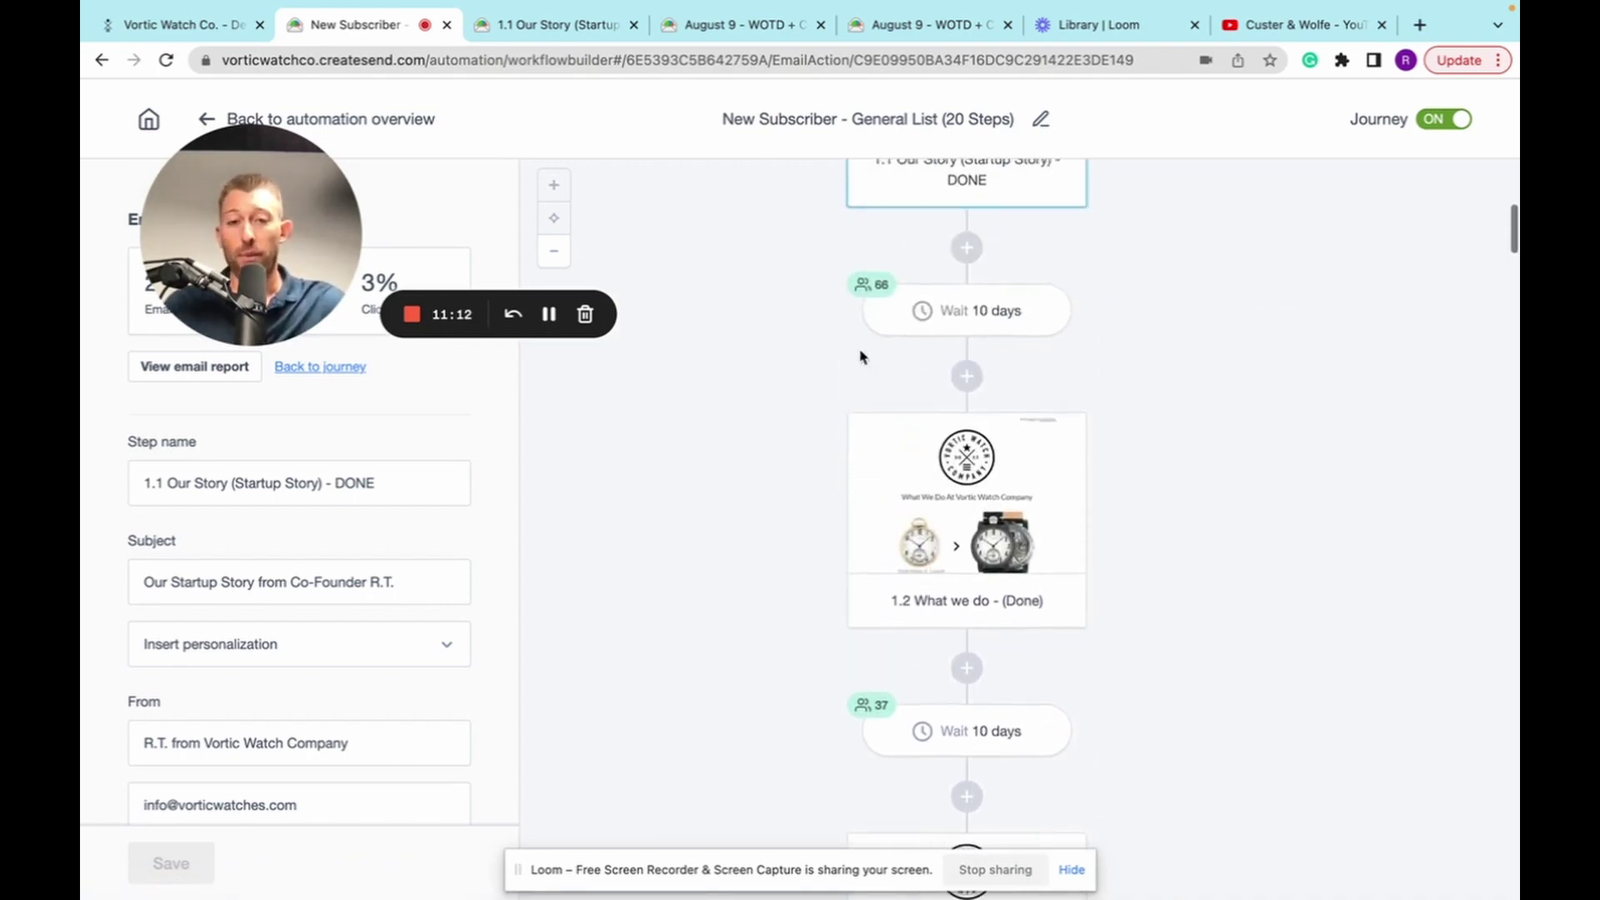
left_click(1005, 493)
left_click_drag(277, 220, 931, 259)
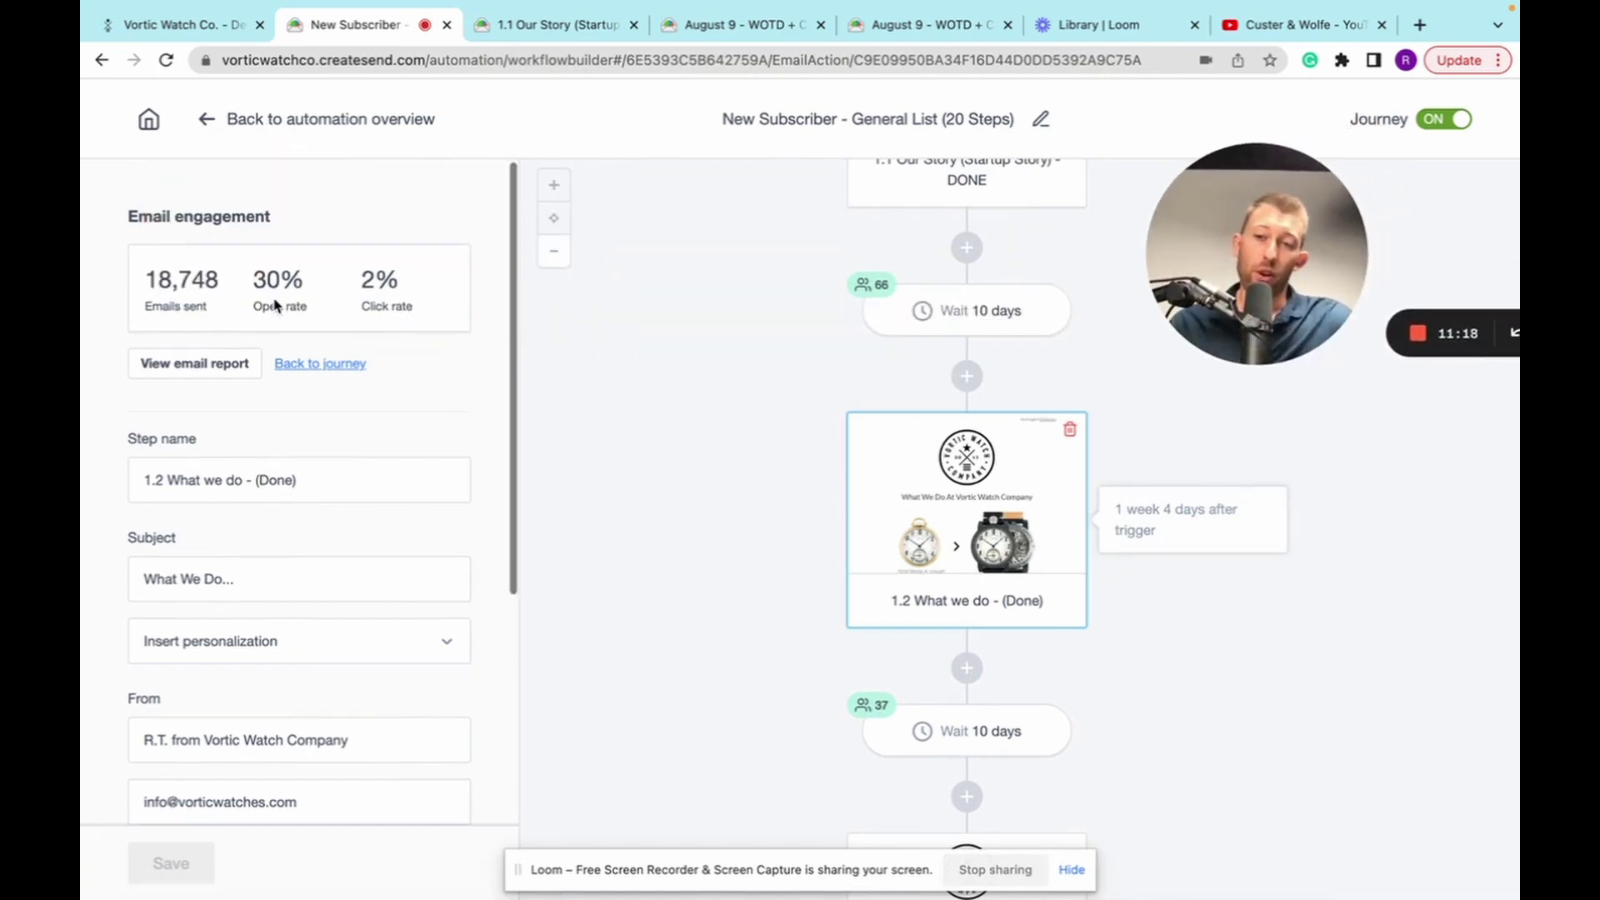
scroll(242, 292, "down", 1)
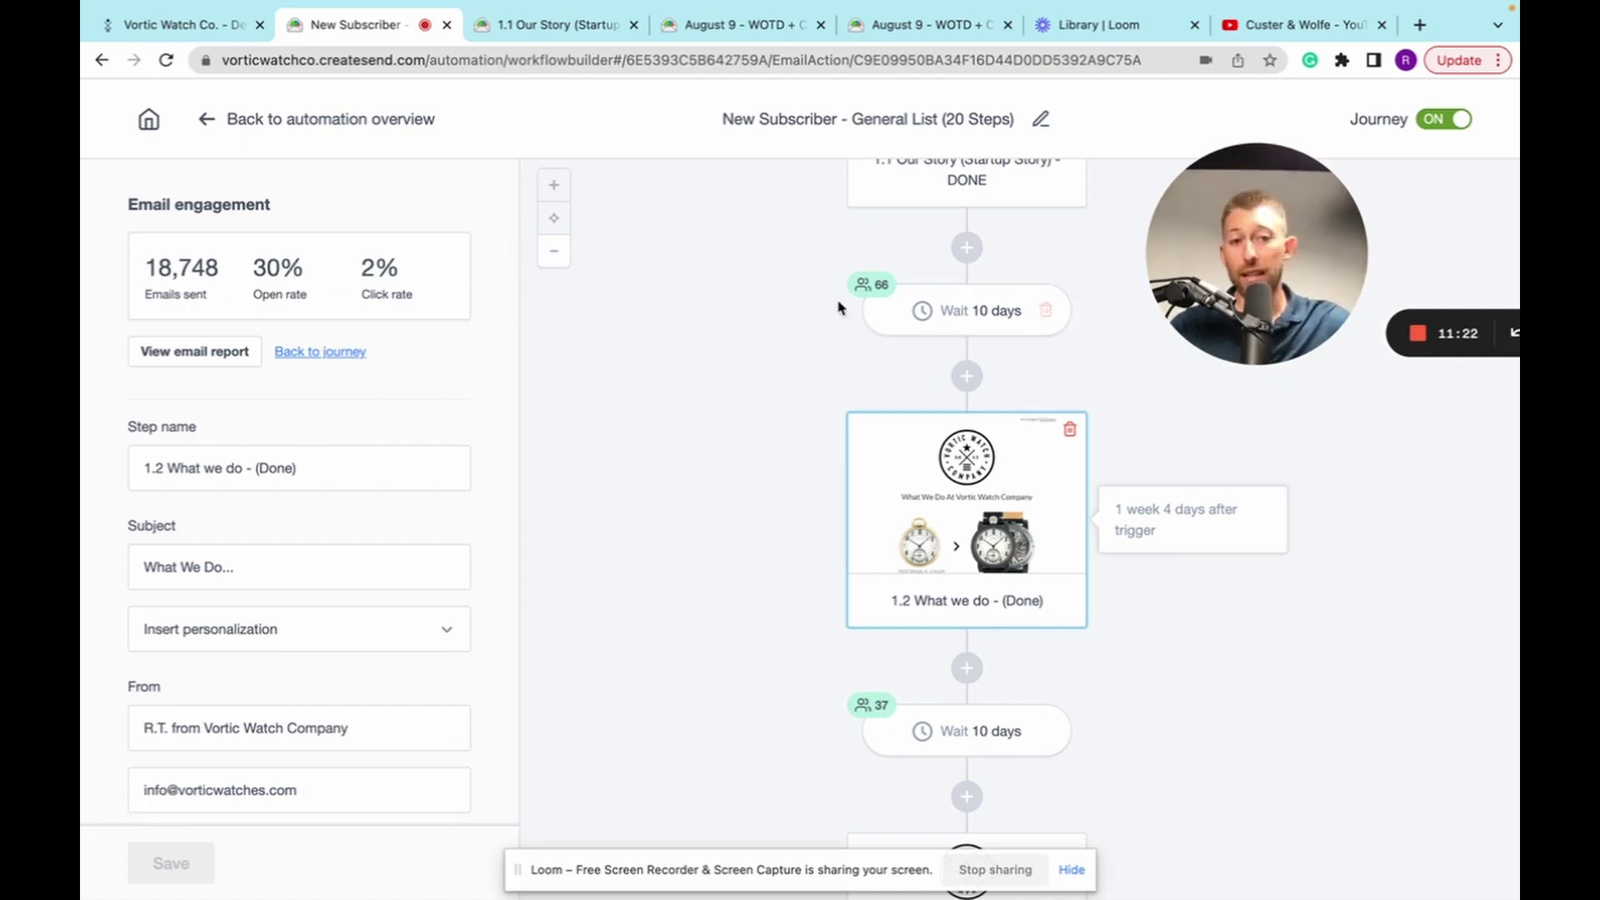
Open the Opened Any of Previous 5 Emails condition after the 1.5 Watch Of The Day email and review its rules.
scroll(718, 358, "down", 3)
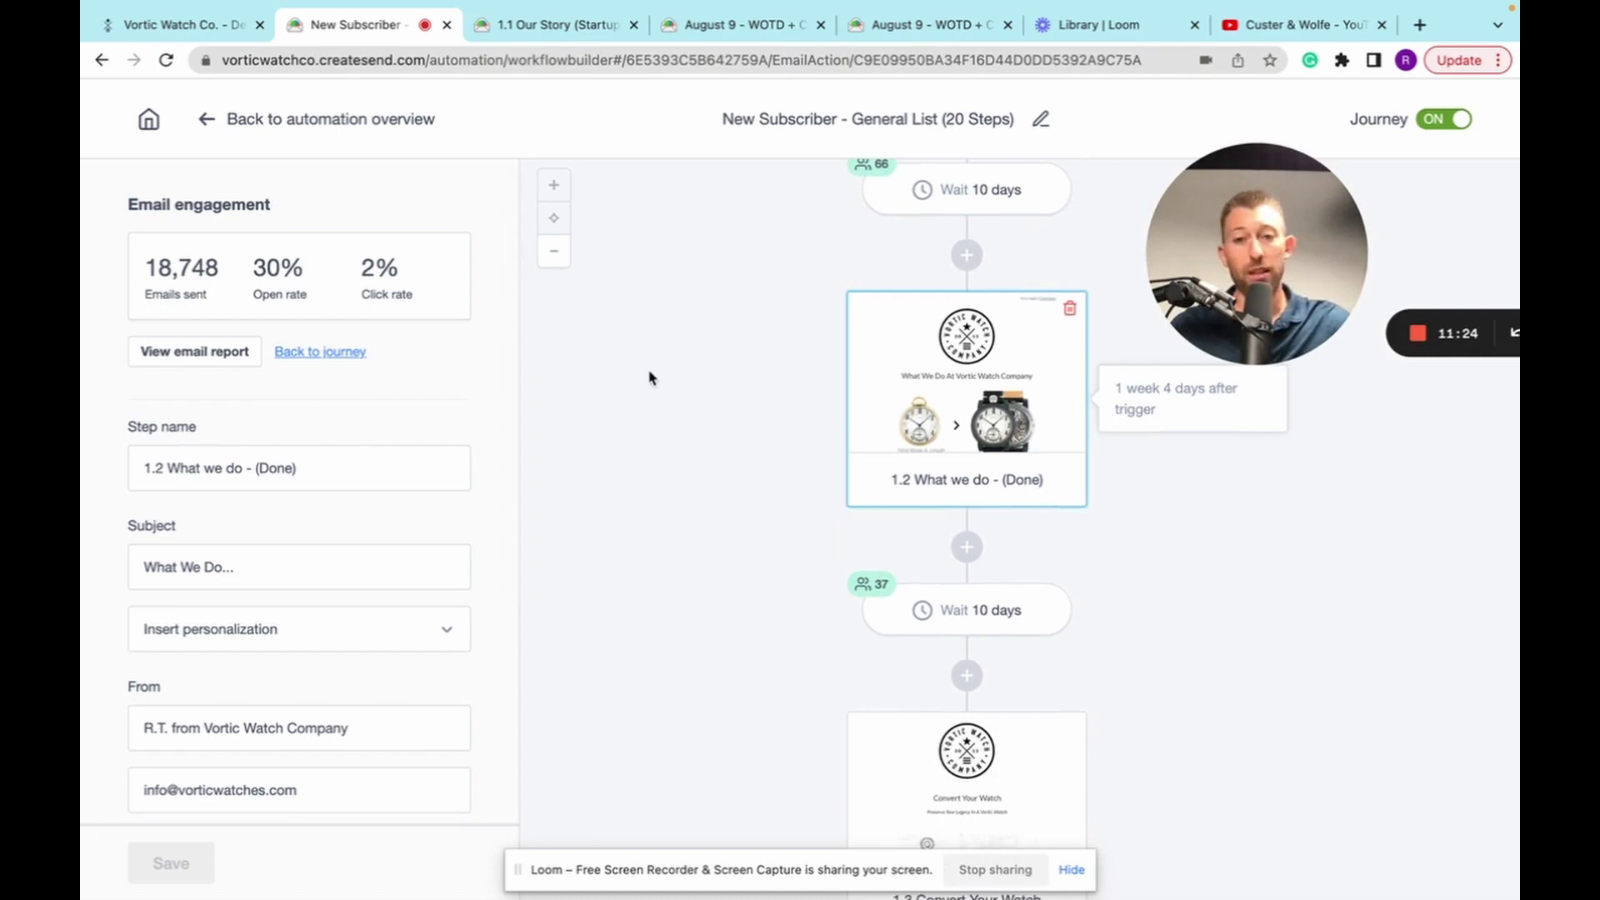
scroll(651, 377, "down", 15)
scroll(917, 376, "down", 10)
scroll(917, 383, "down", 13)
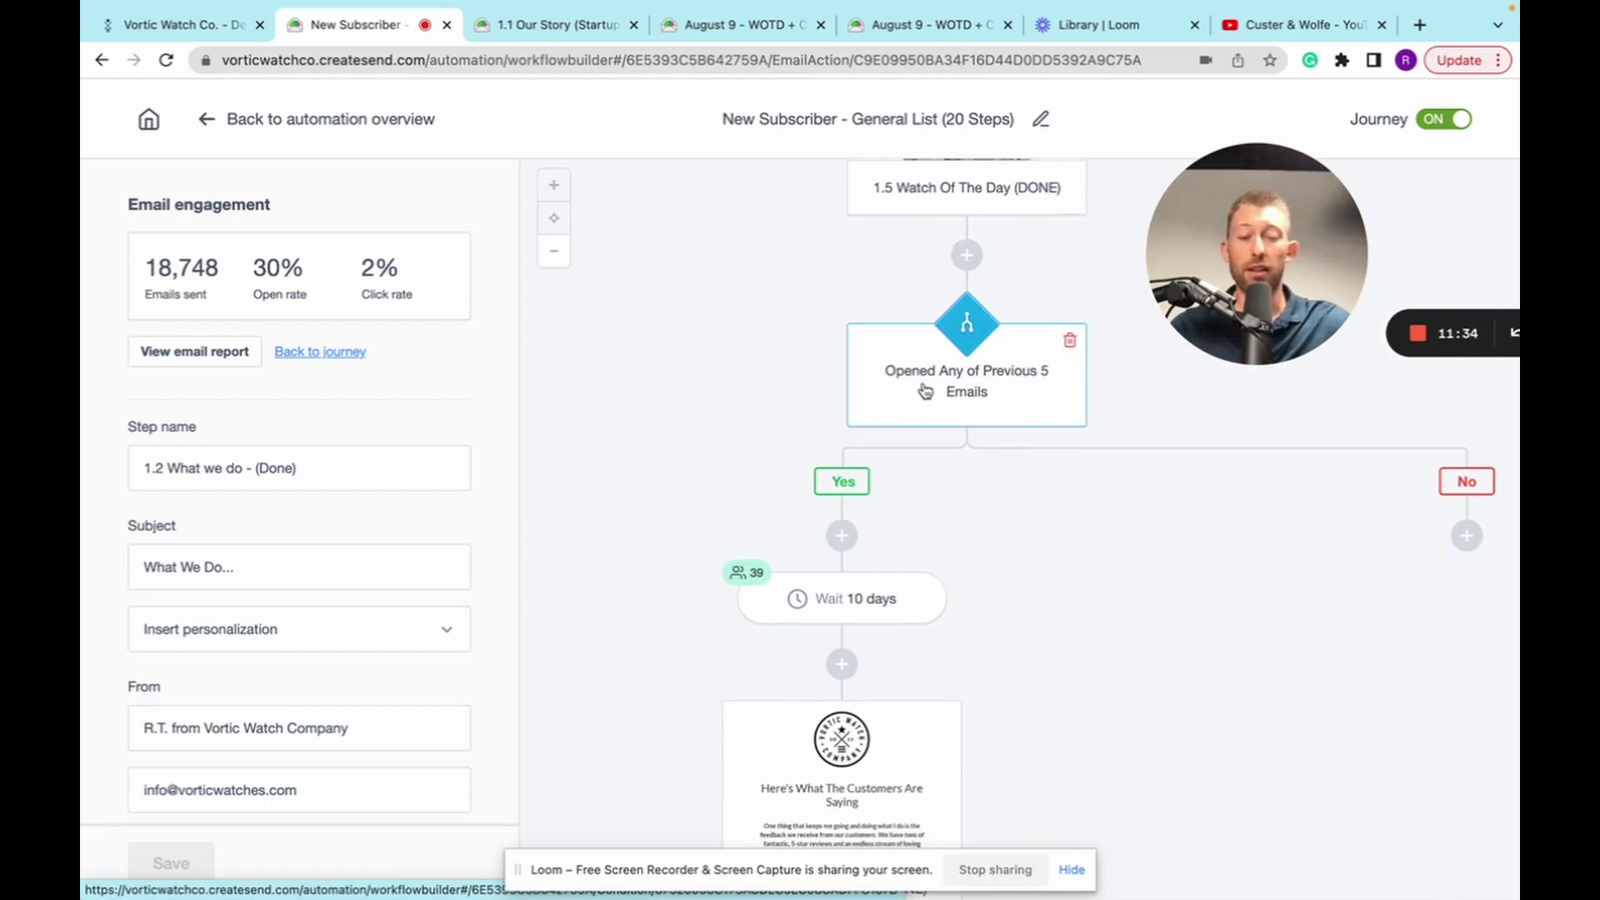
left_click(954, 392)
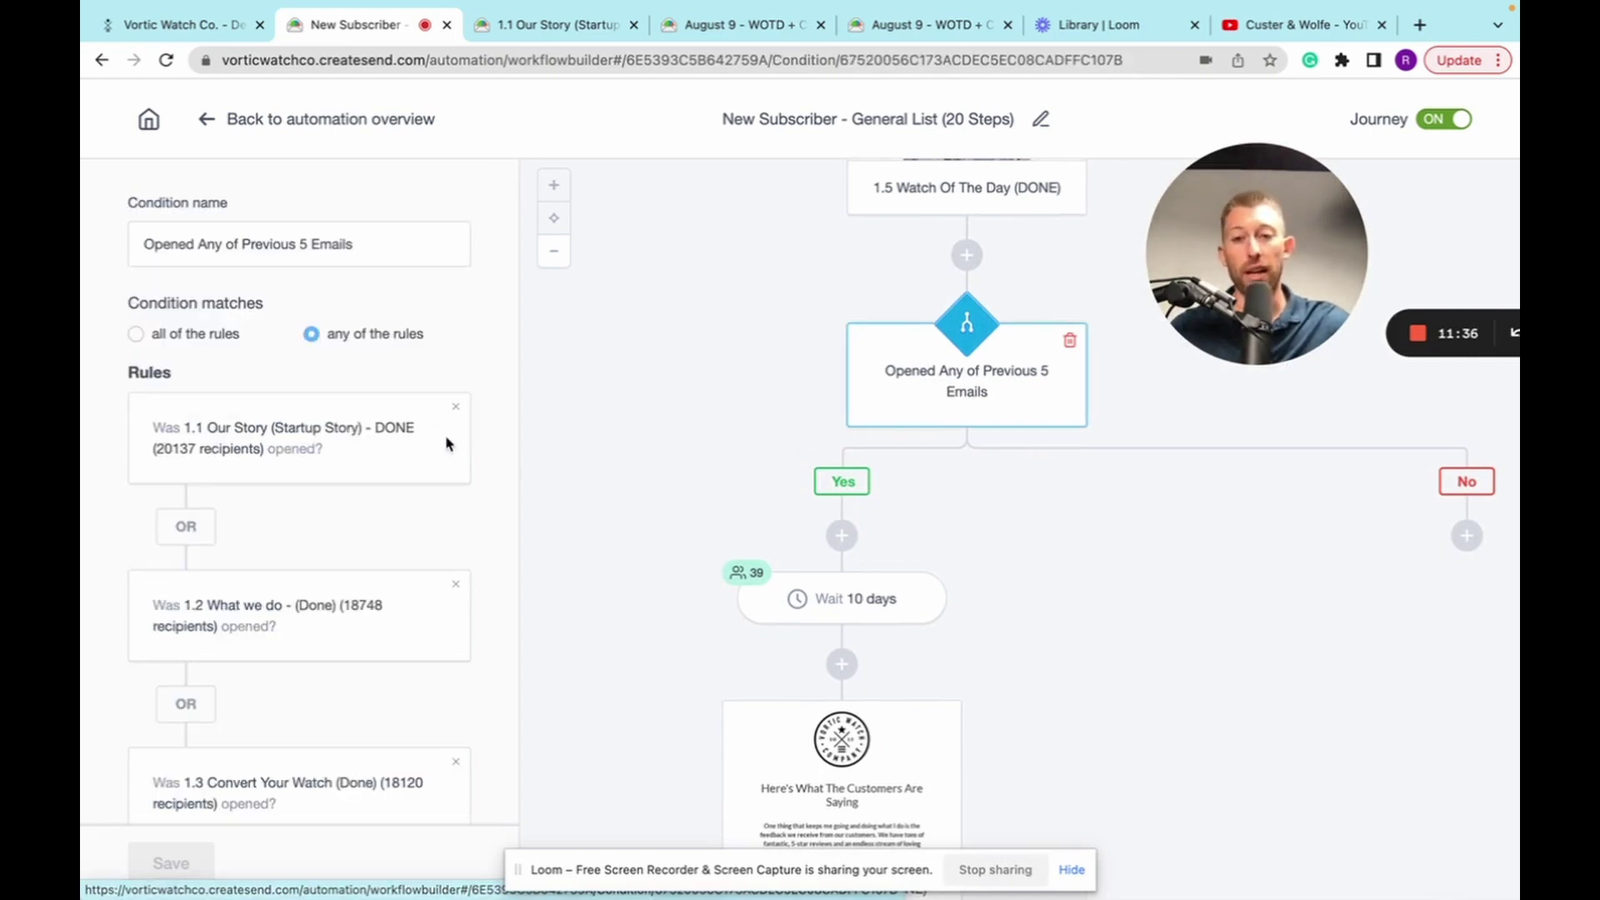
scroll(368, 436, "down", 2)
scroll(368, 435, "down", 2)
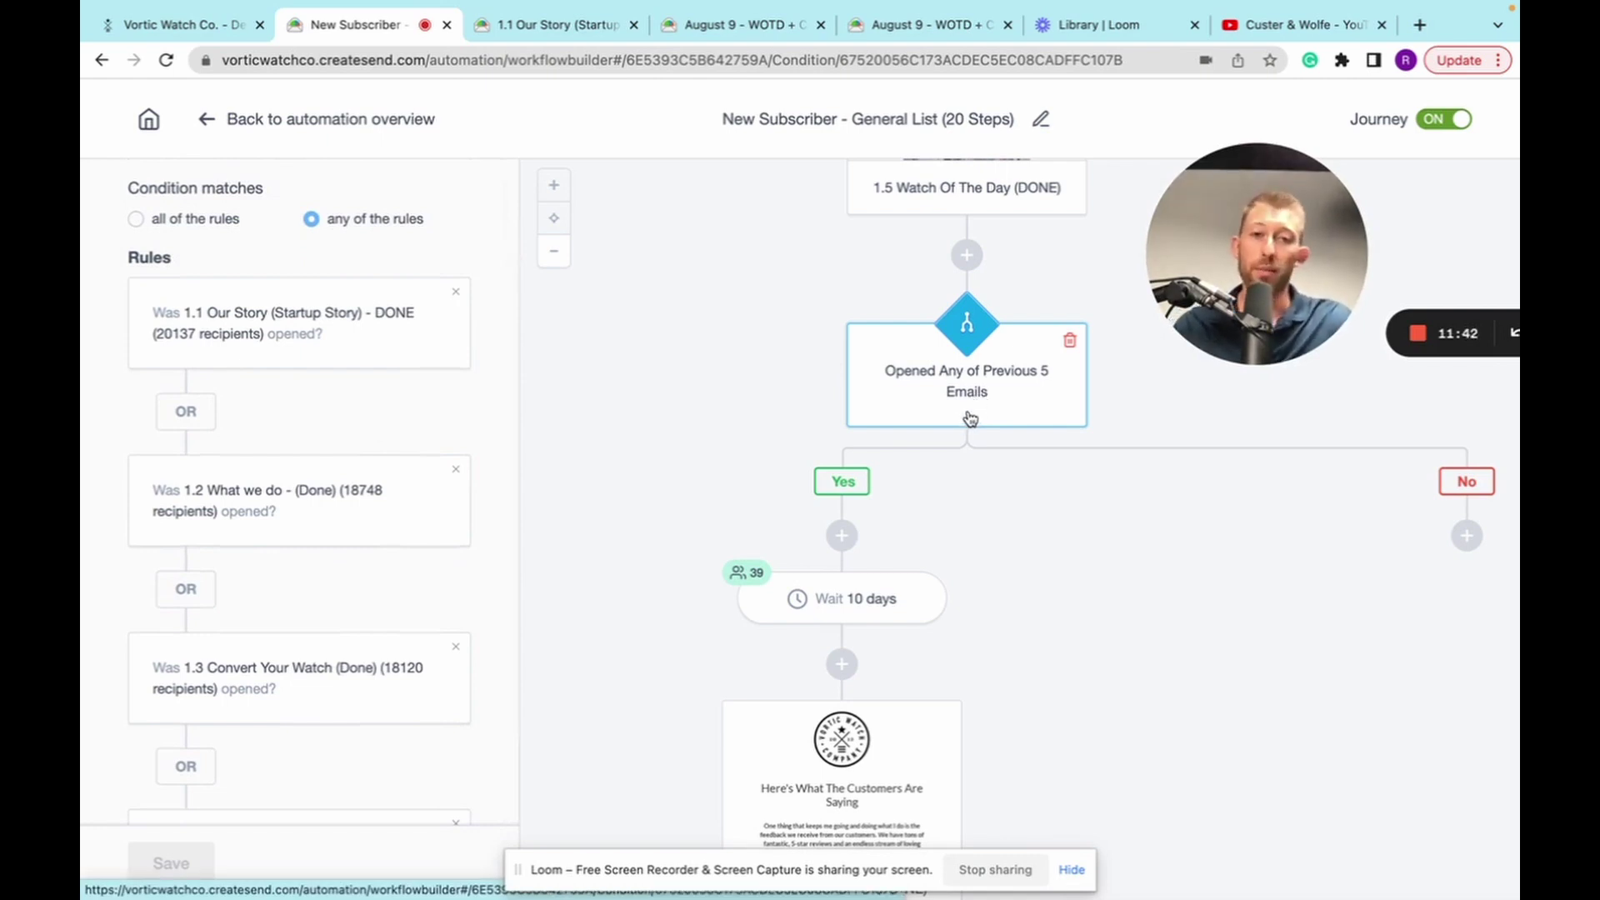
Follow the condition's Yes branch and open the 1.6 Testimonials #1 email step's details.
scroll(967, 418, "down", 2)
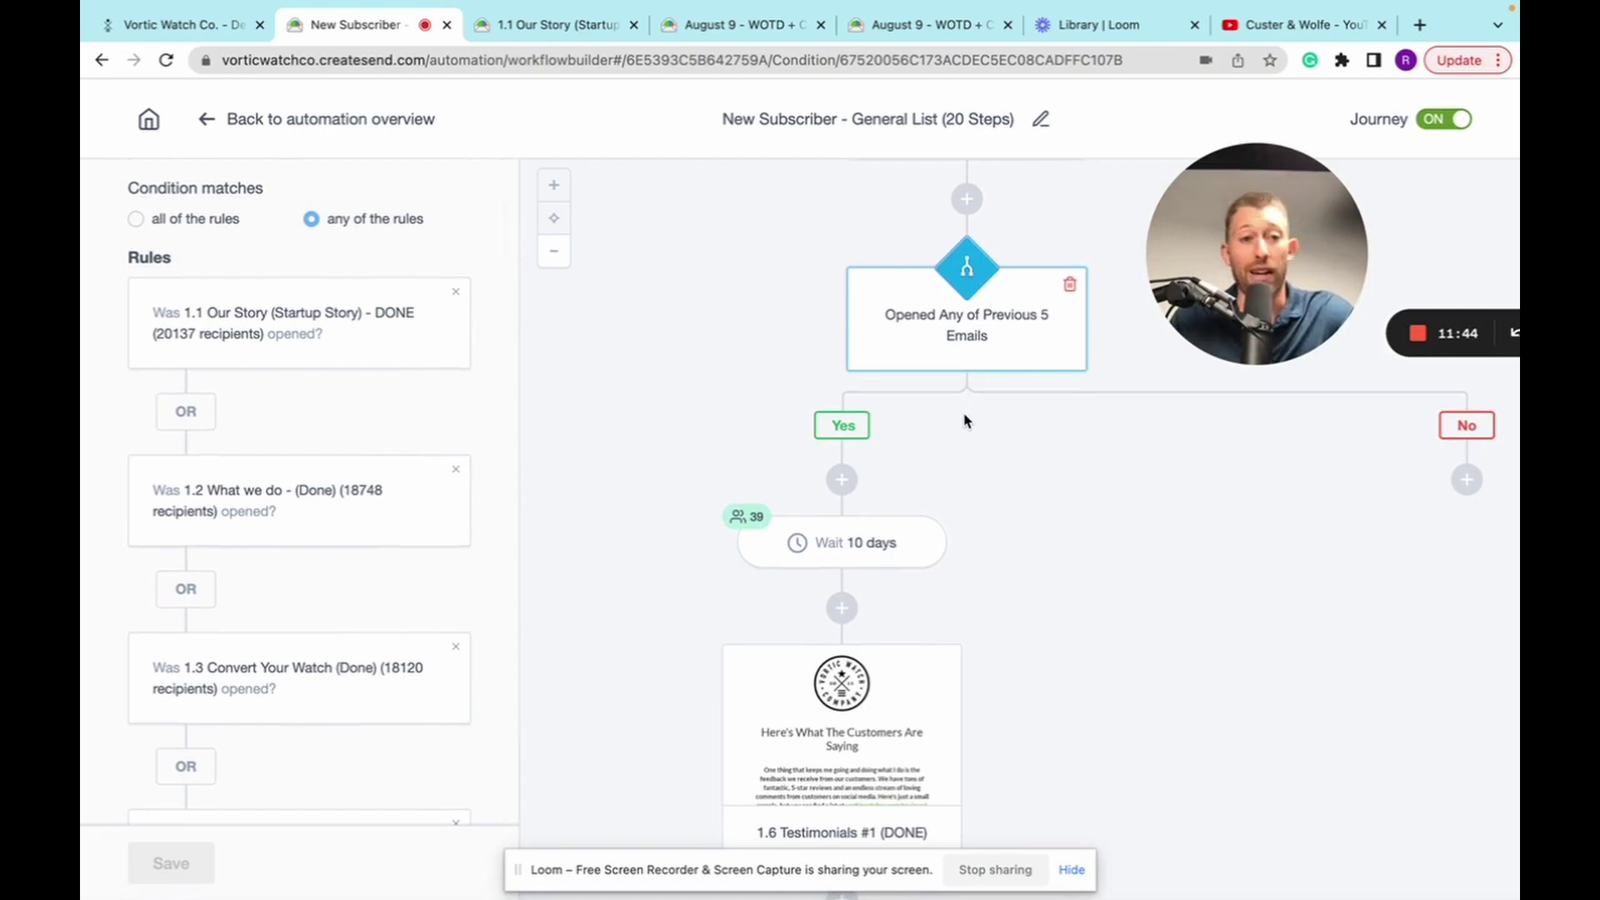
scroll(959, 421, "down", 2)
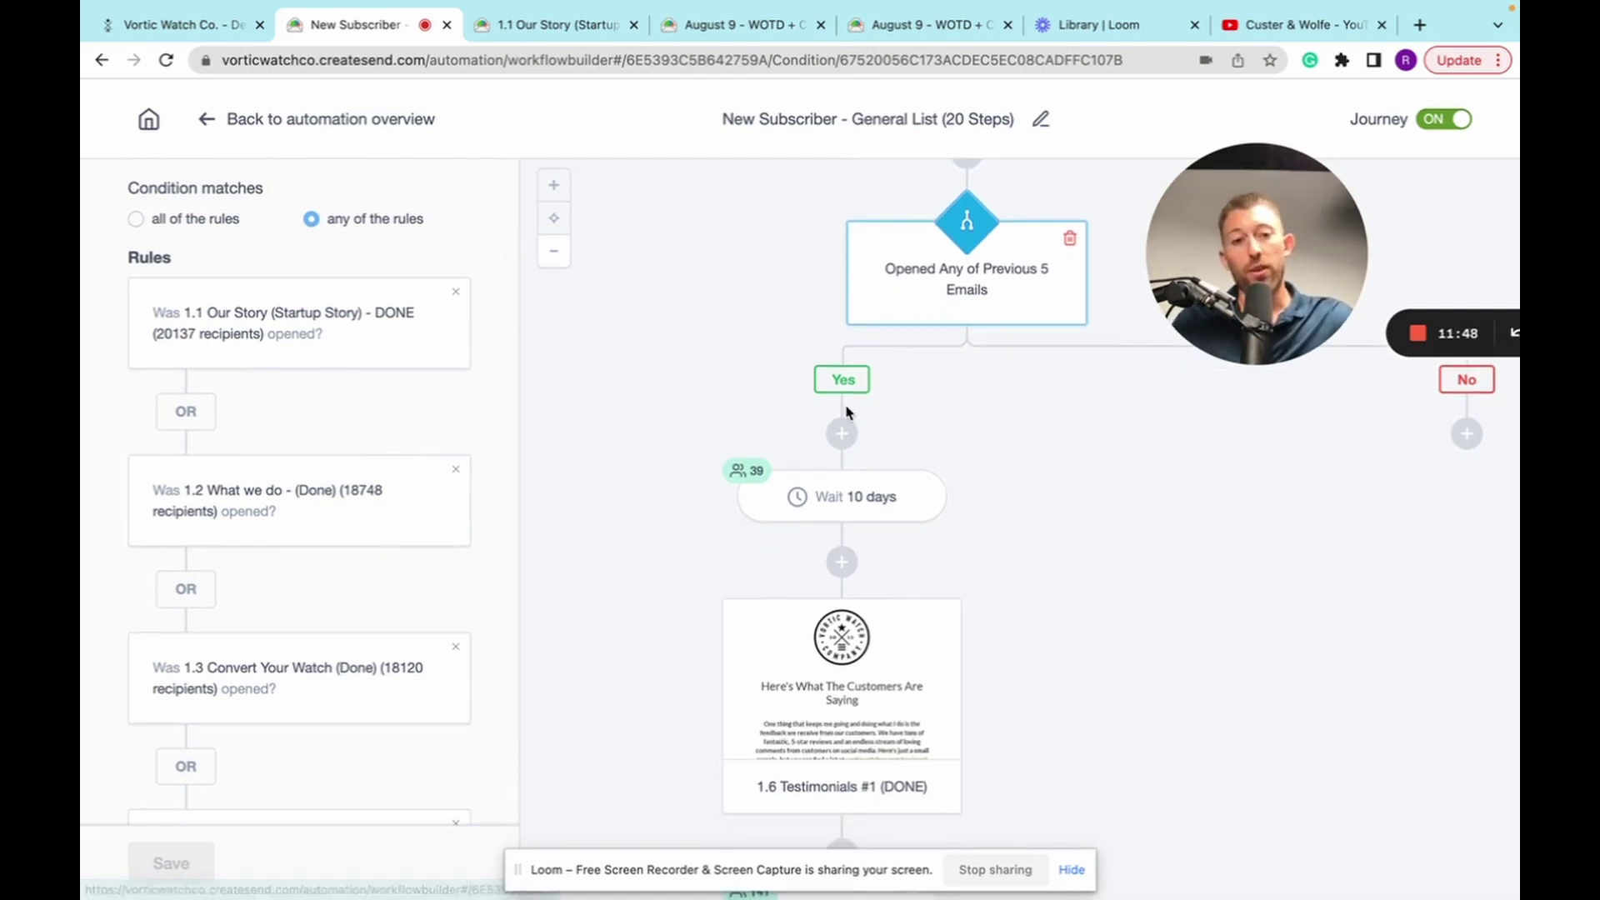
scroll(809, 516, "down", 4)
scroll(875, 566, "down", 2)
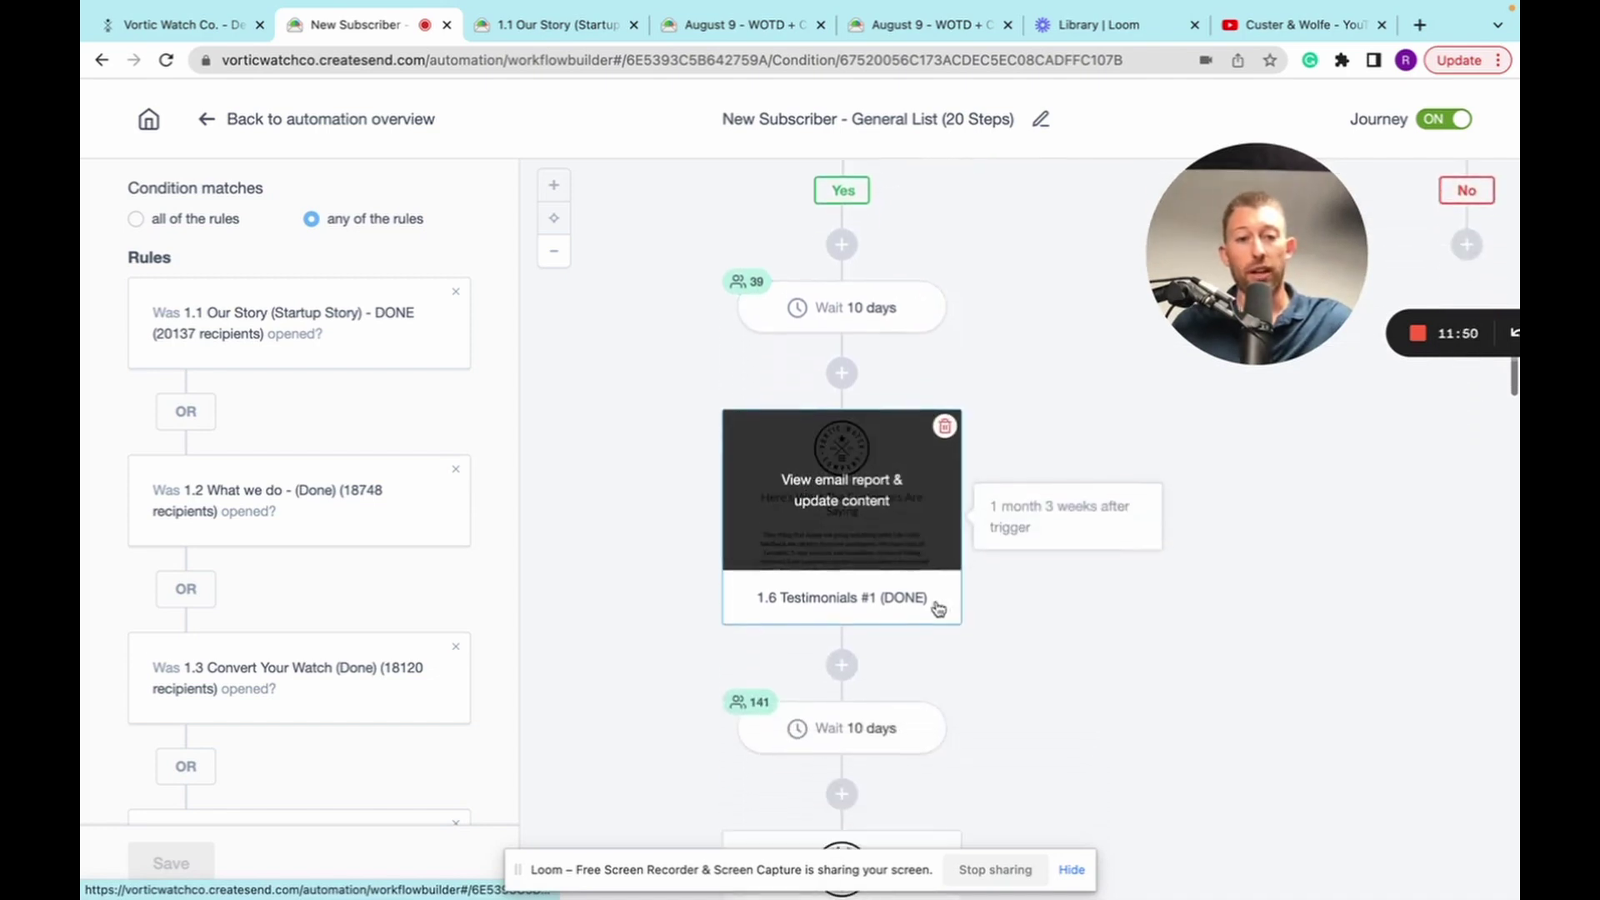
left_click(855, 537)
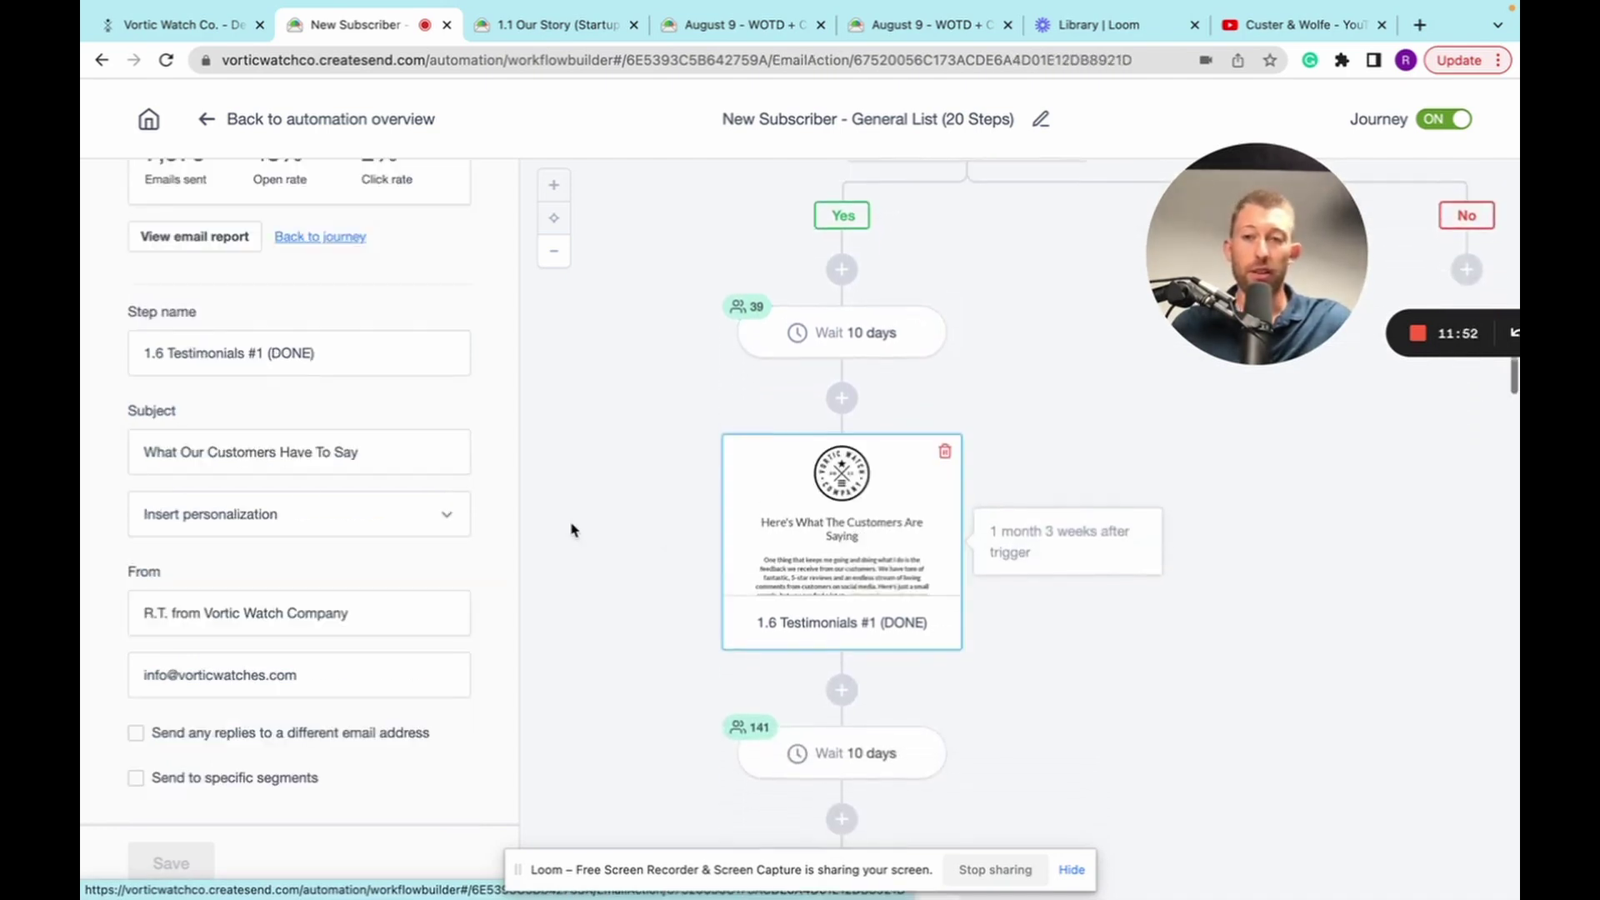
Review the 1.6 Testimonials #1 email's engagement figures, and open the 1.7 Great American Watch Companies email step that follows it.
scroll(267, 493, "up", 1)
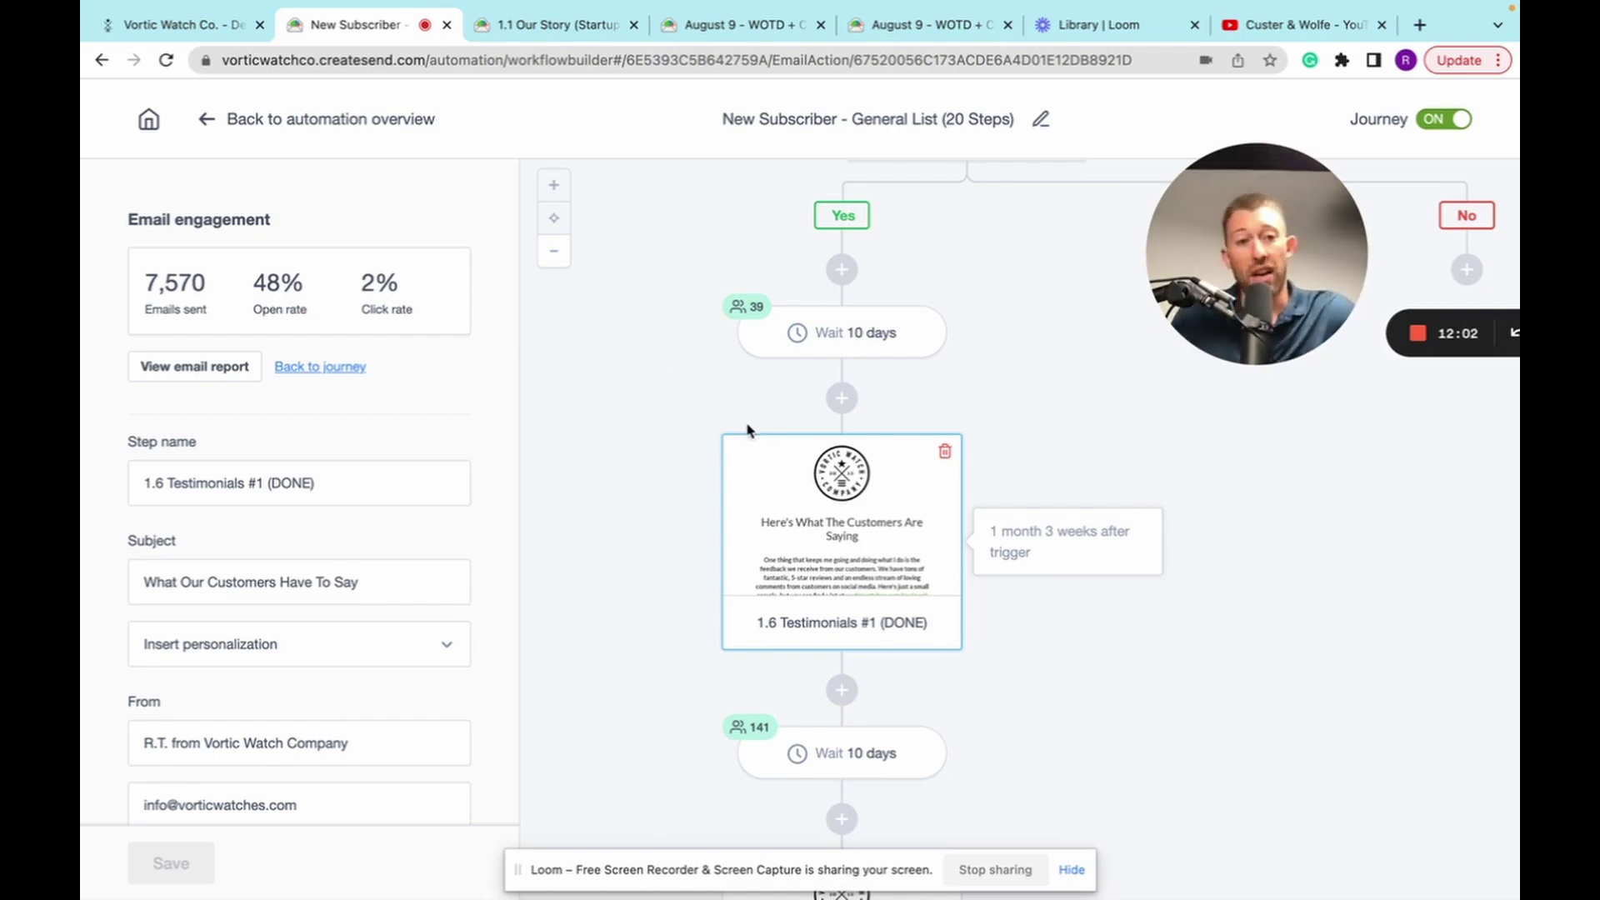
scroll(751, 450, "down", 2)
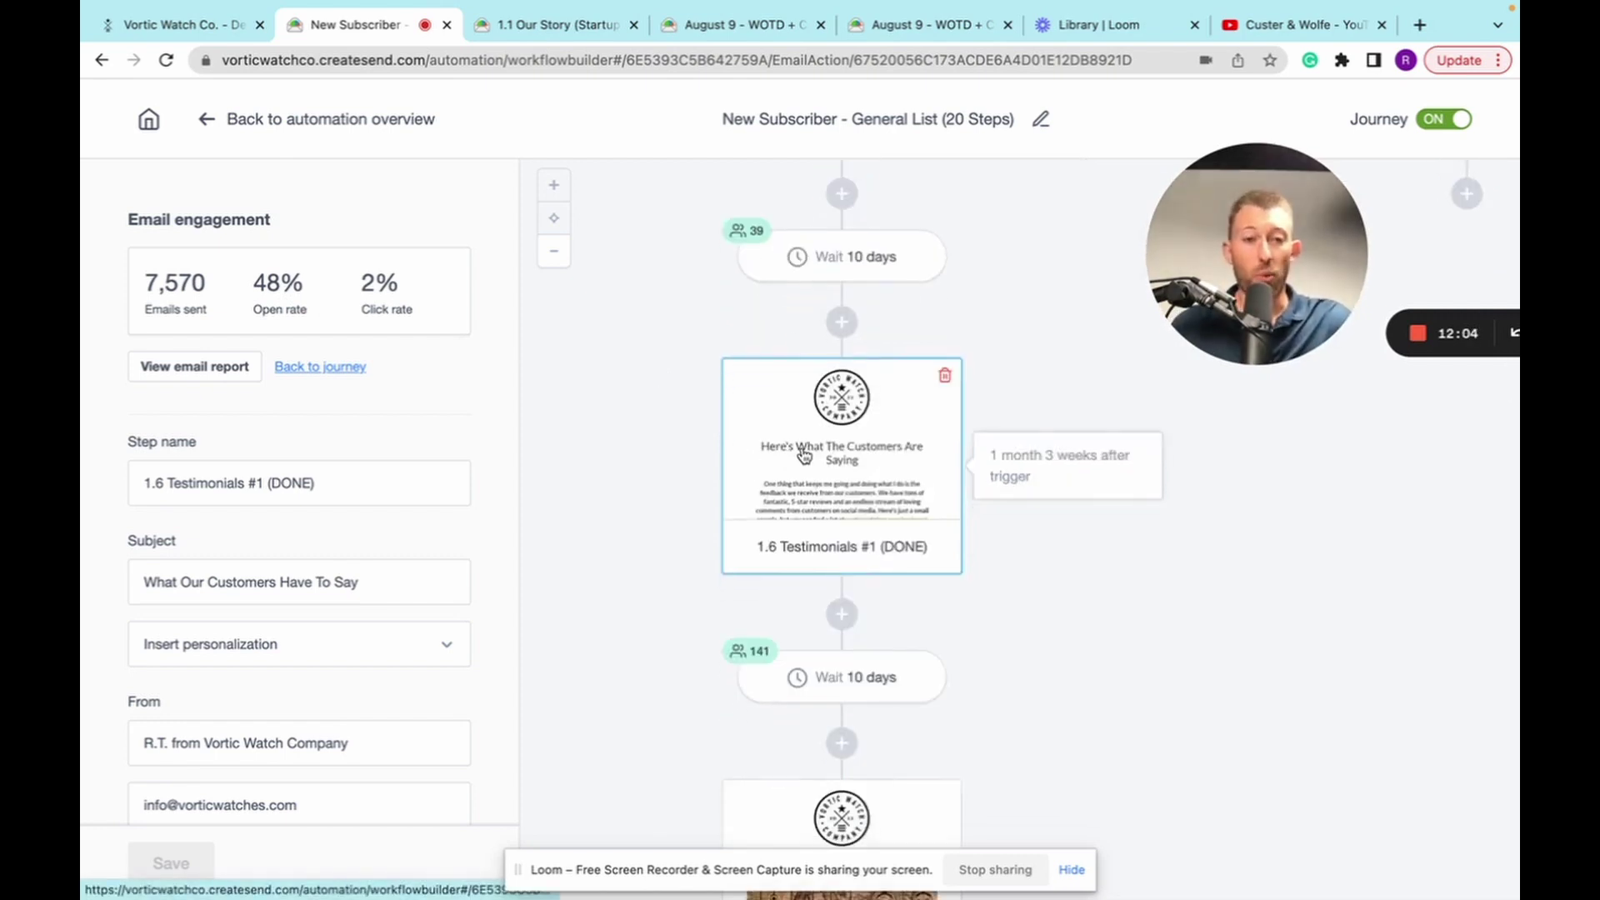
scroll(804, 454, "down", 1)
scroll(802, 454, "down", 2)
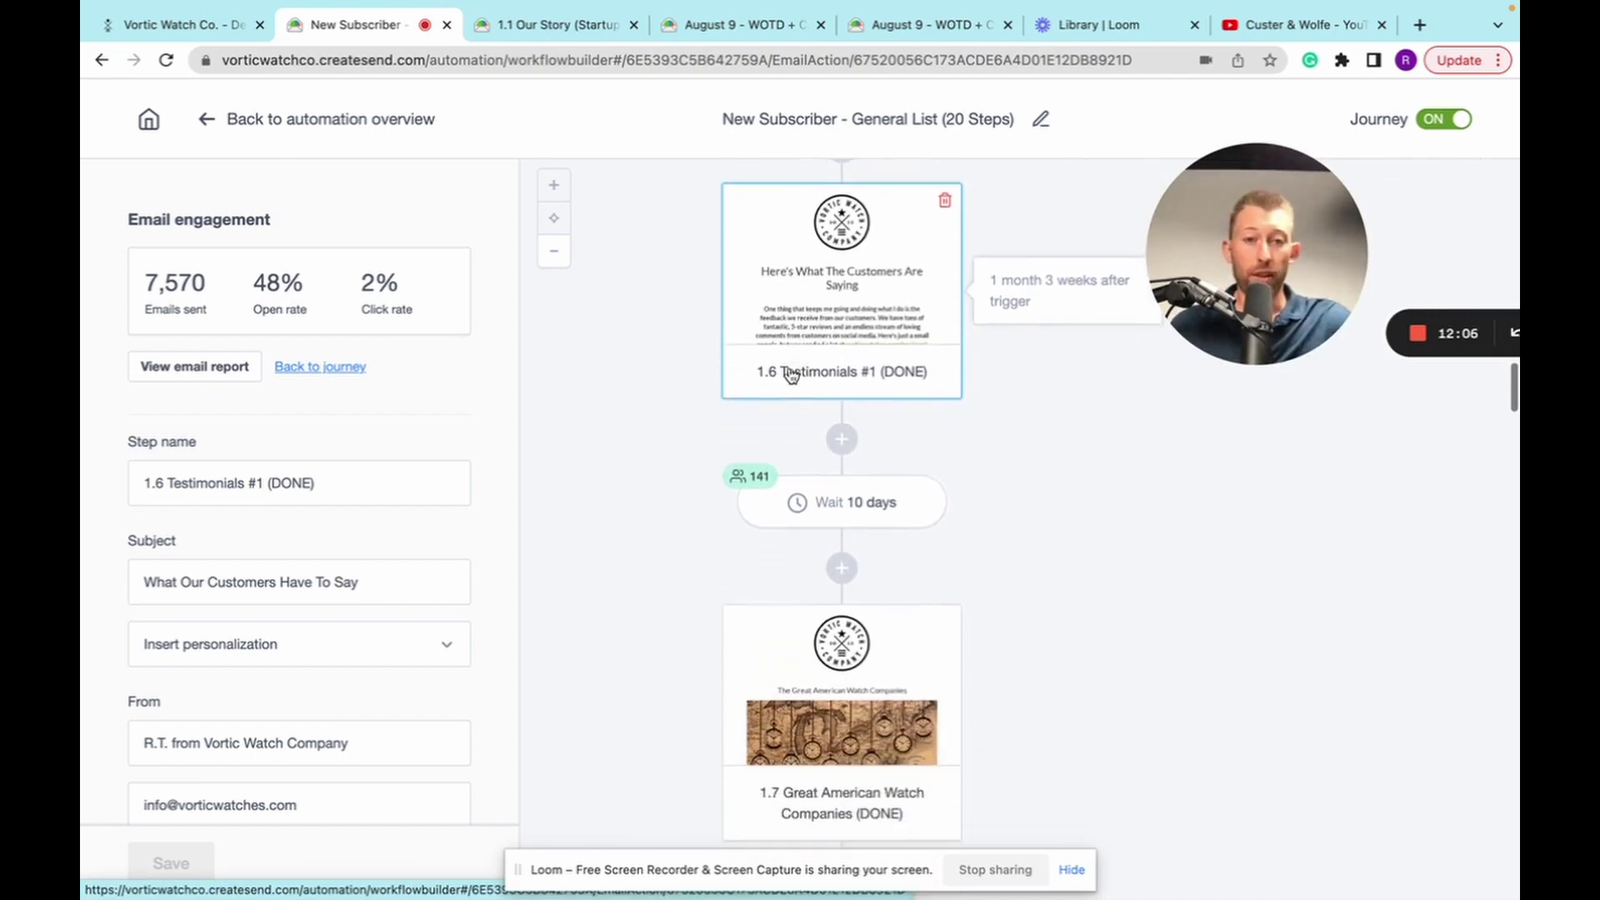
scroll(786, 358, "down", 1)
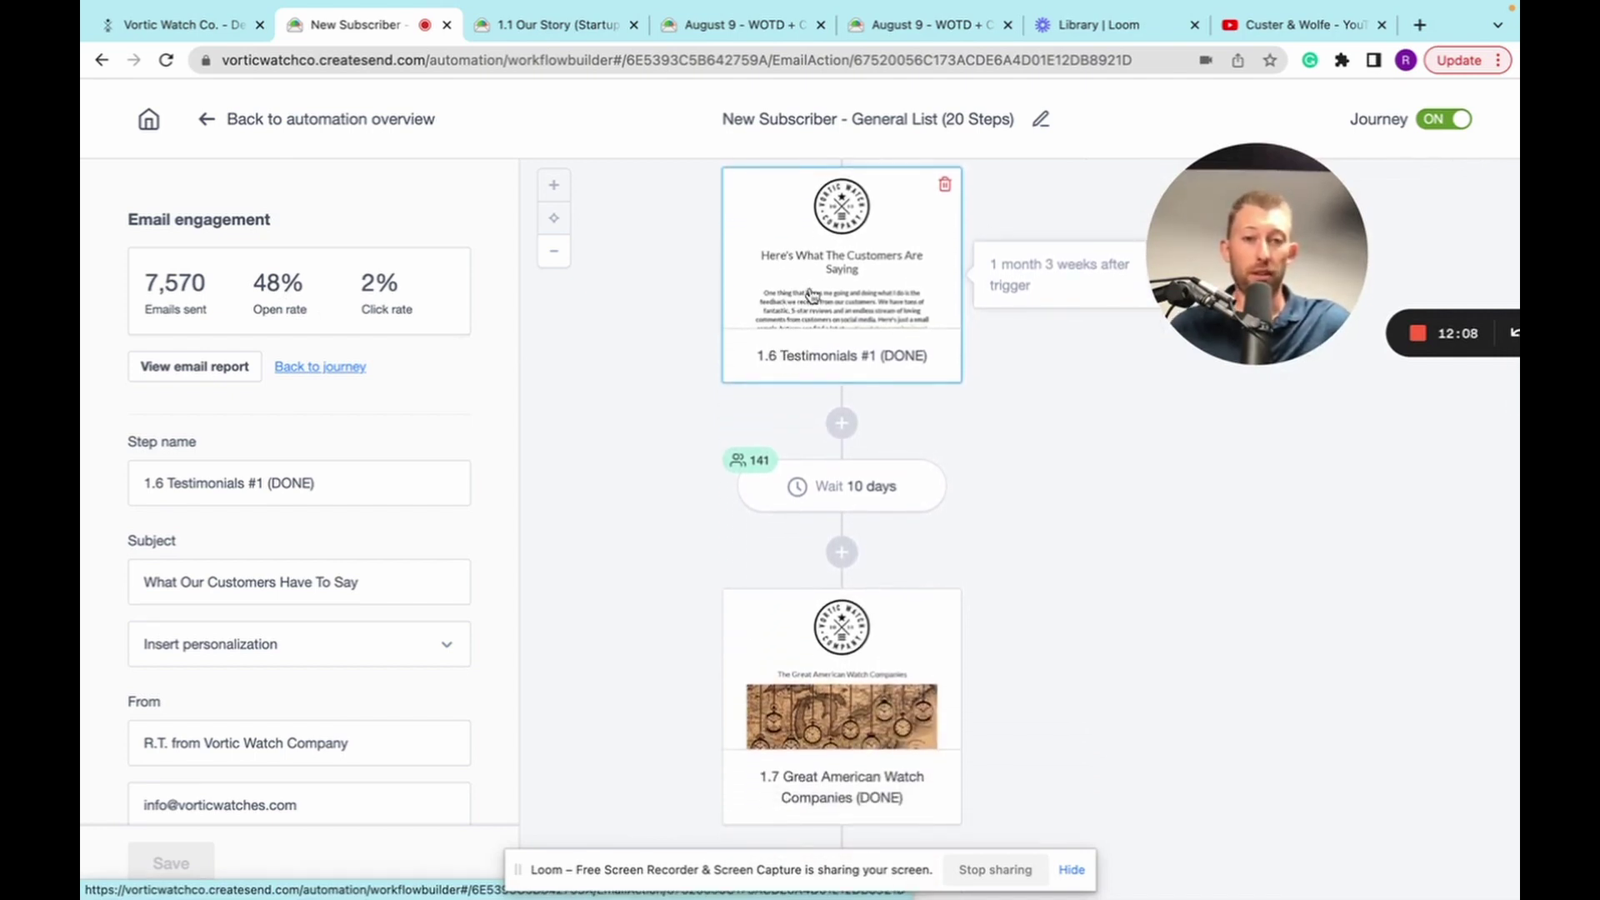
scroll(817, 312, "down", 3)
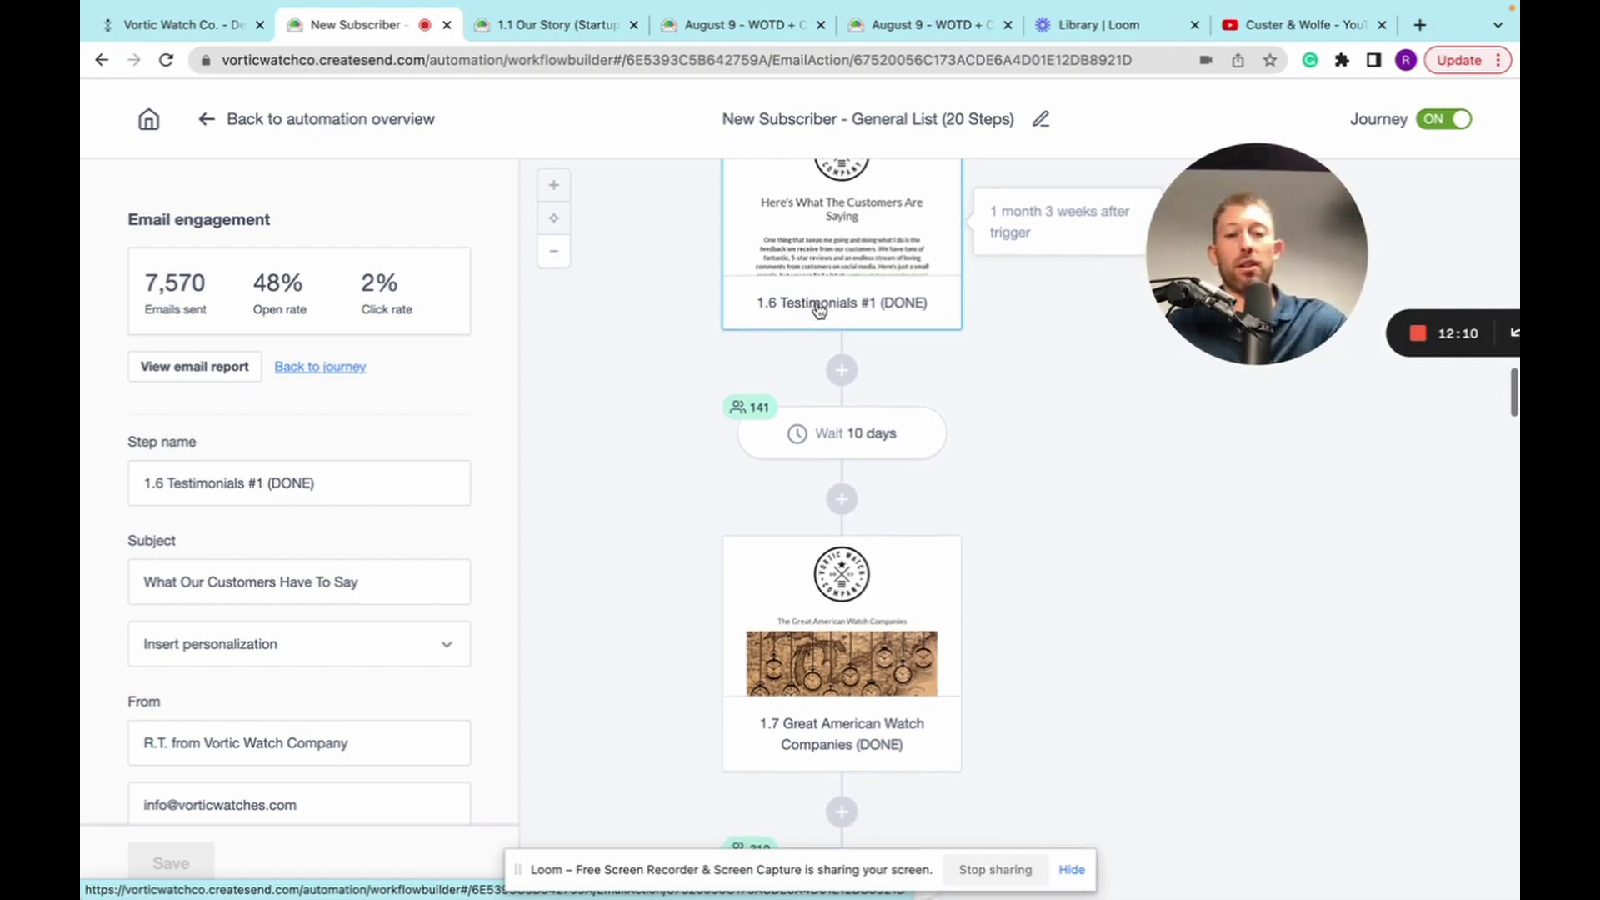
scroll(819, 320, "down", 4)
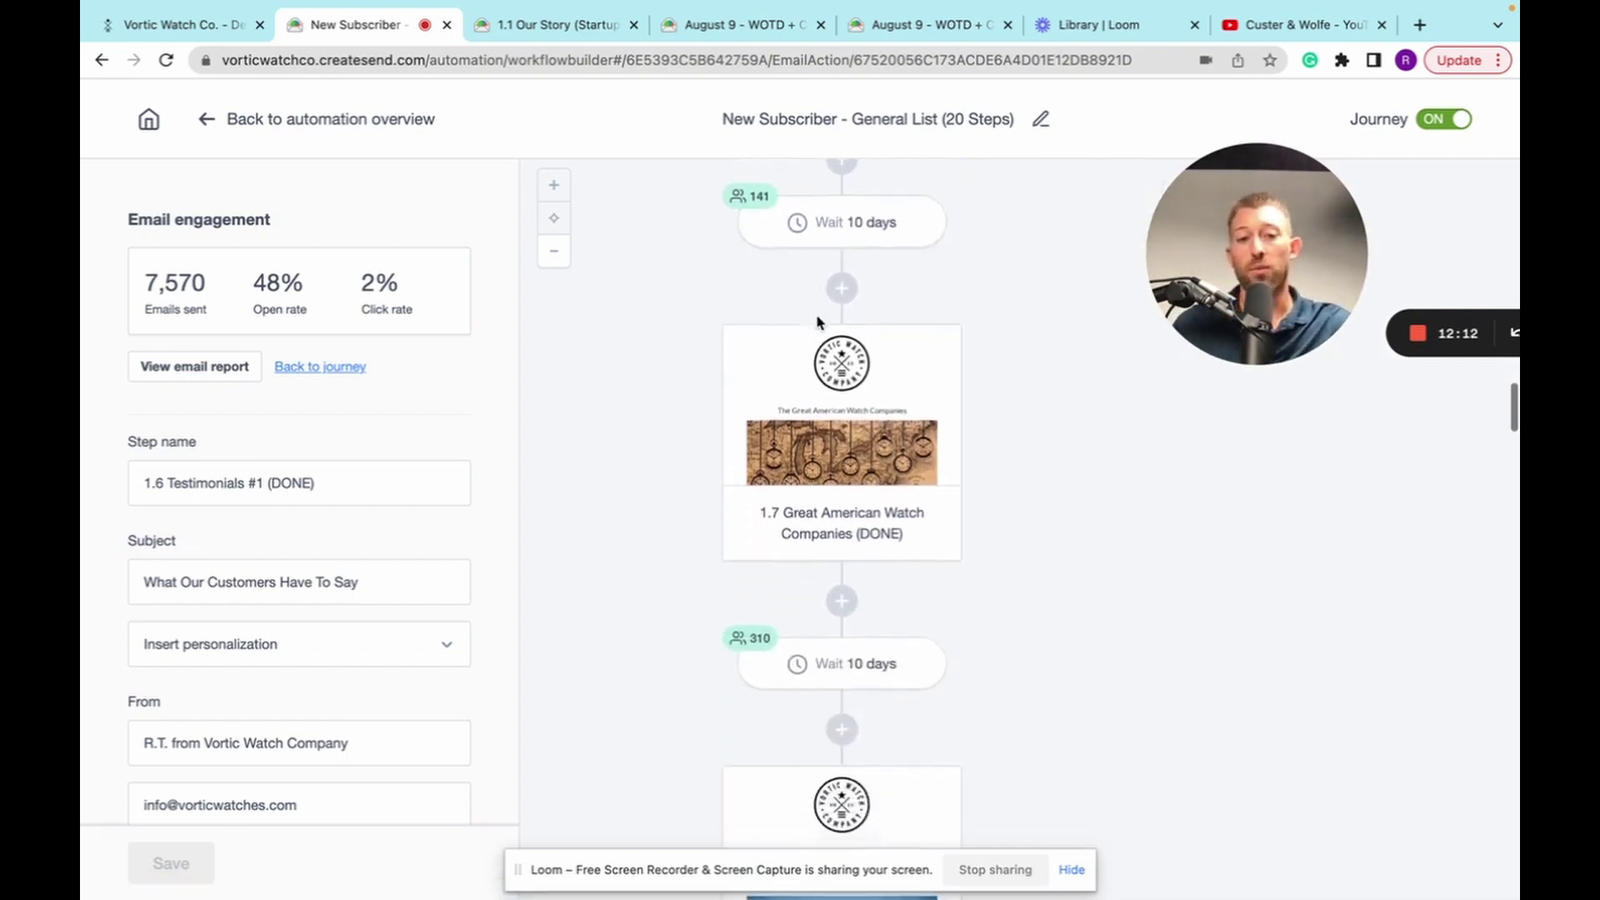
left_click(823, 376)
Examine the delays and the 1.8 Follow Us On Social Media and 1.9 Restoring A Pocket Watch emails that follow email 1.7.
scroll(824, 400, "down", 2)
scroll(823, 404, "down", 2)
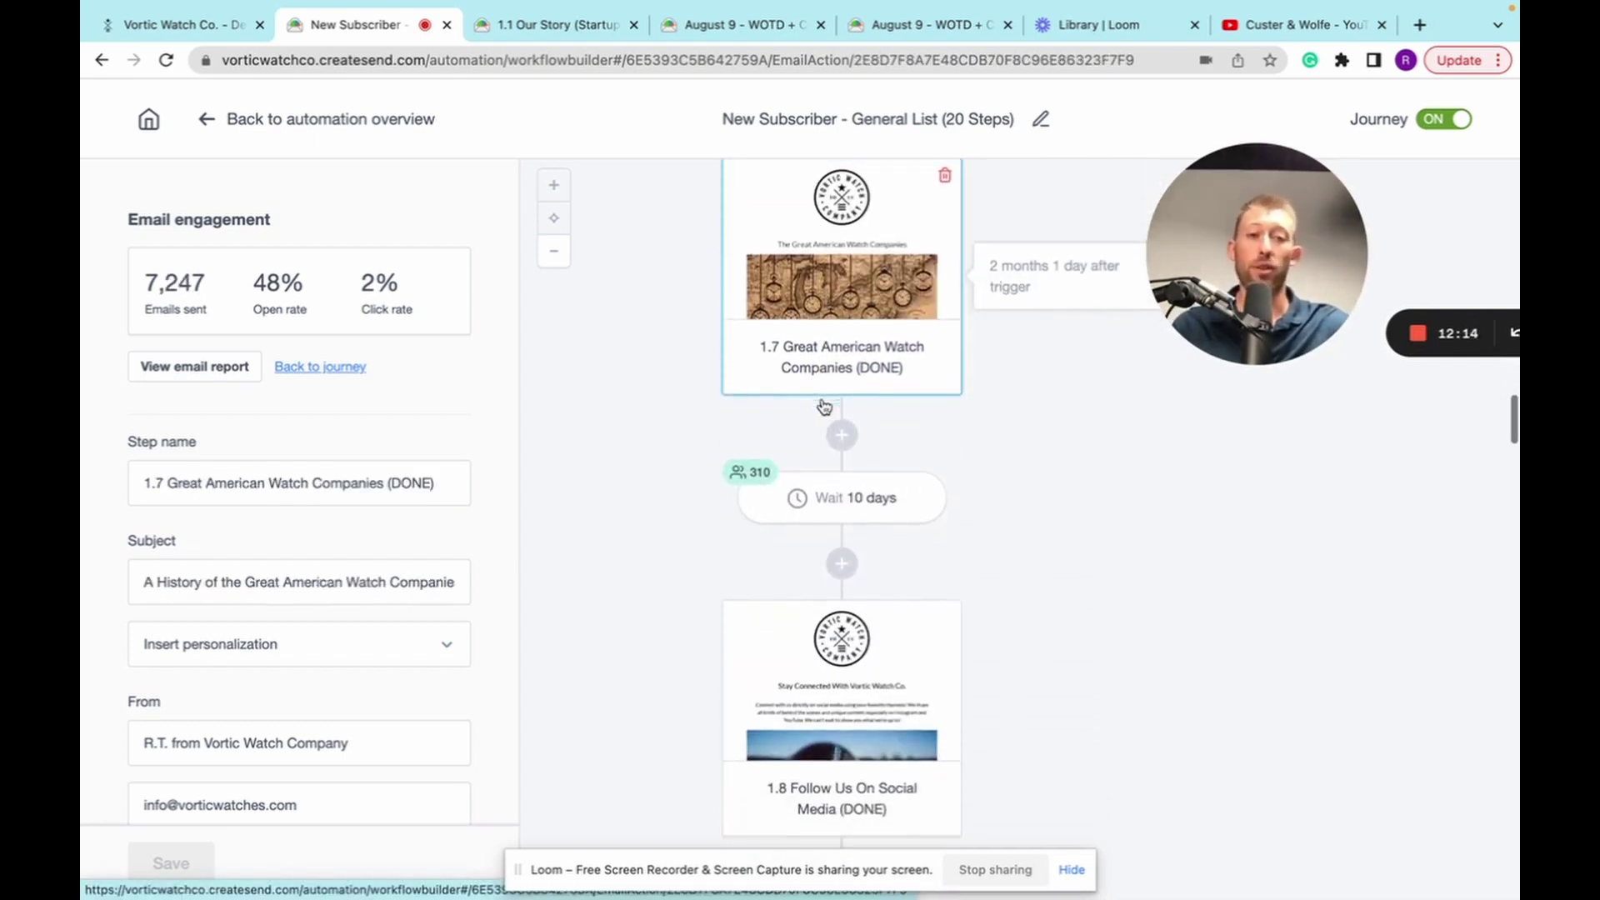
scroll(824, 402, "down", 2)
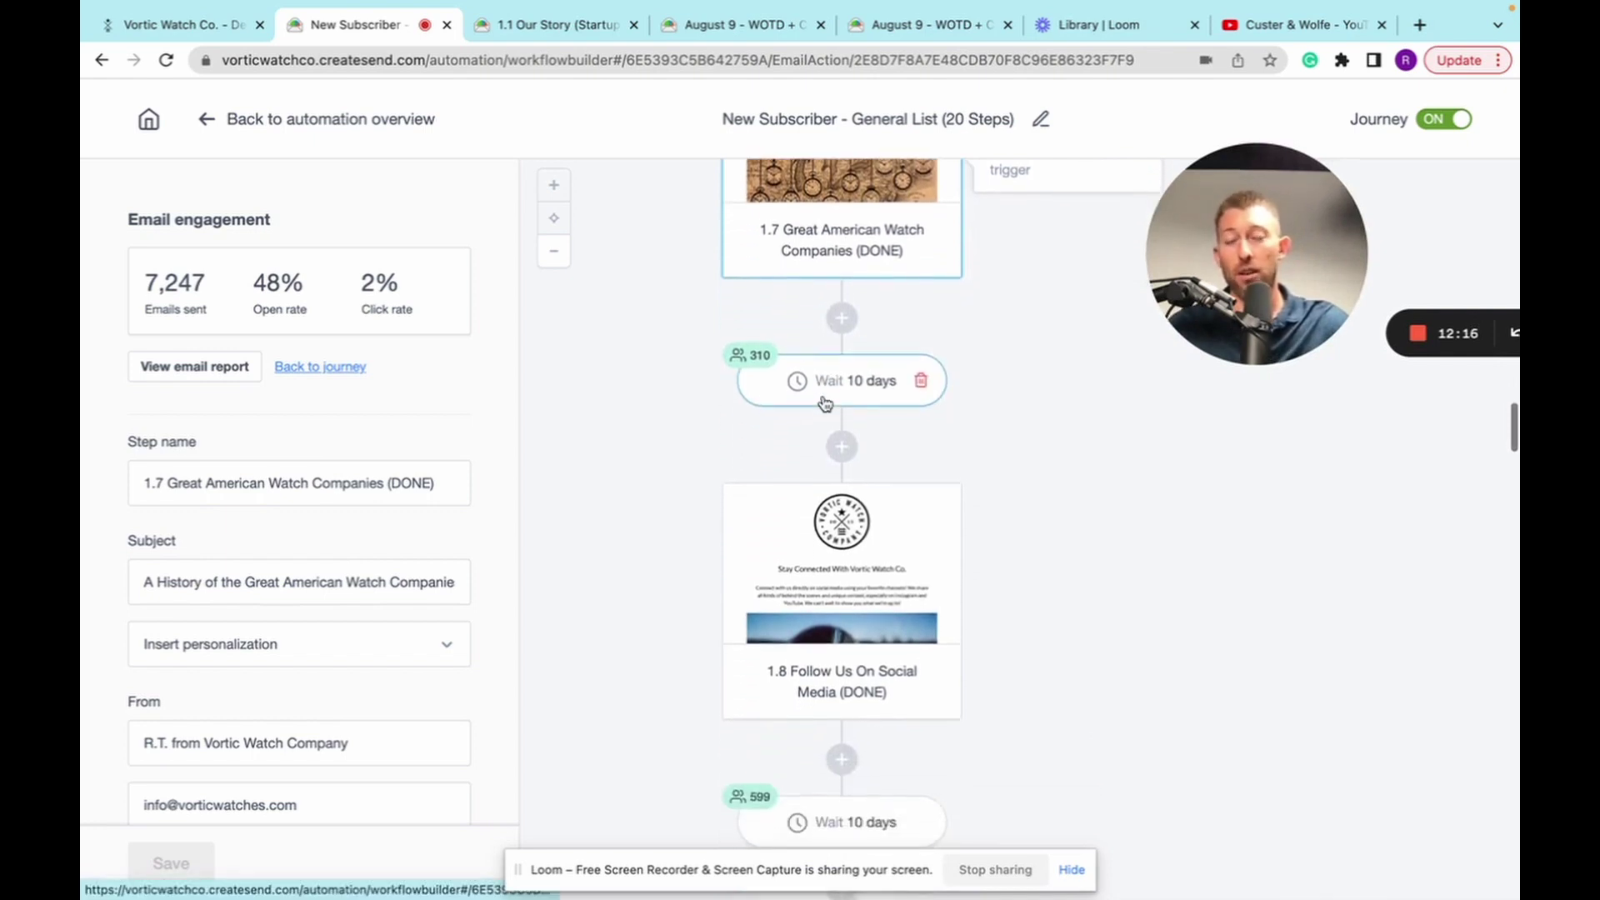
scroll(817, 399, "down", 1)
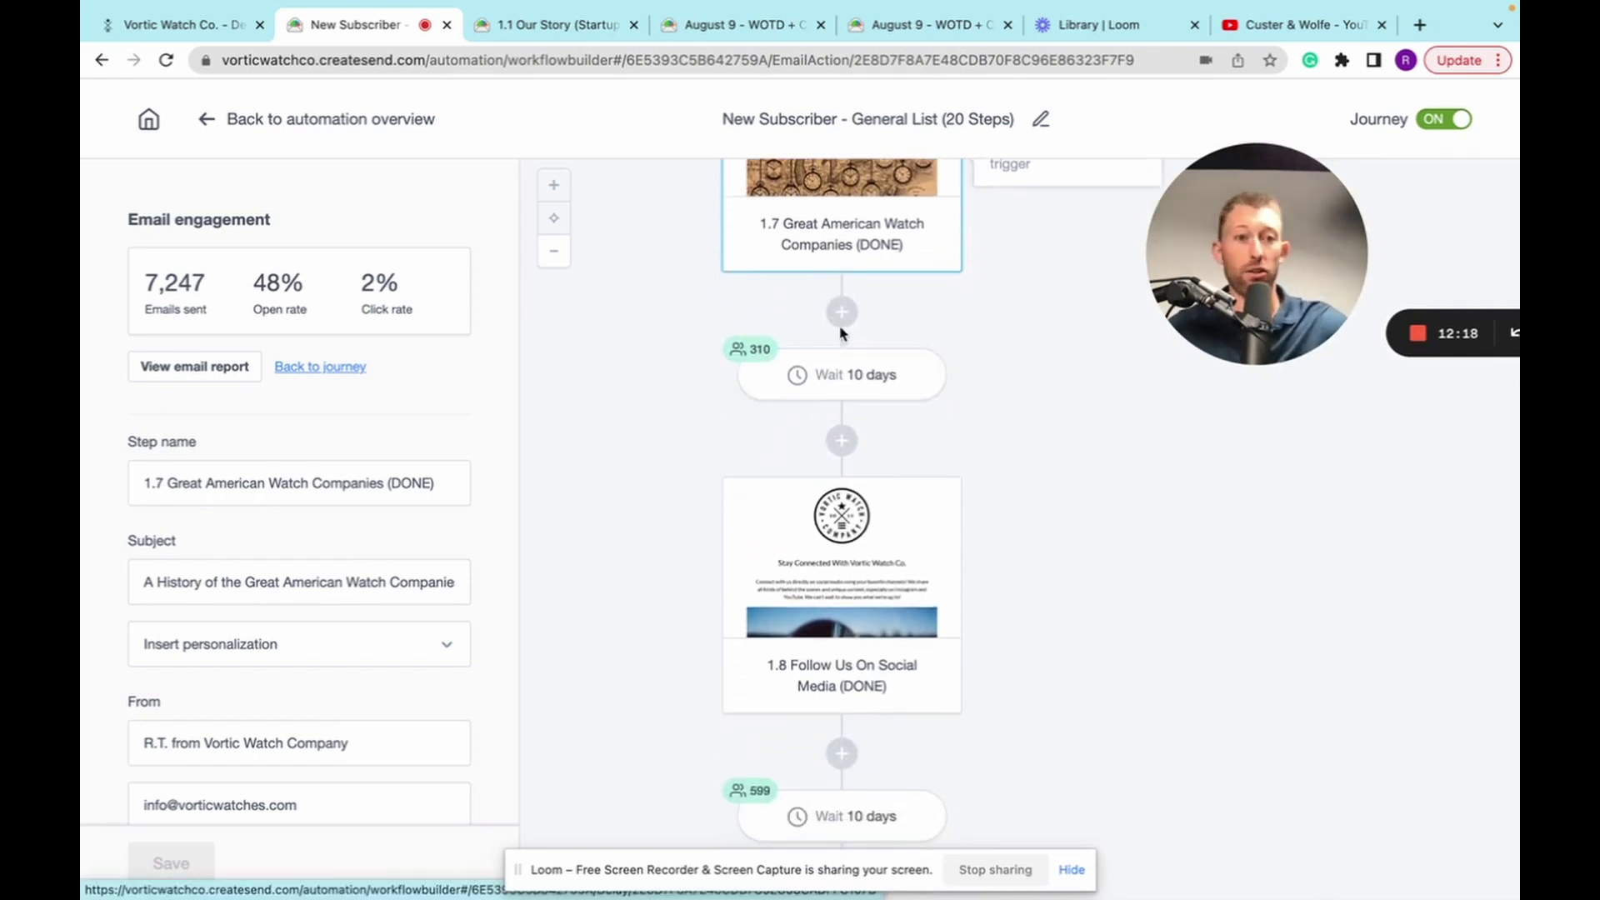
scroll(838, 330, "up", 3)
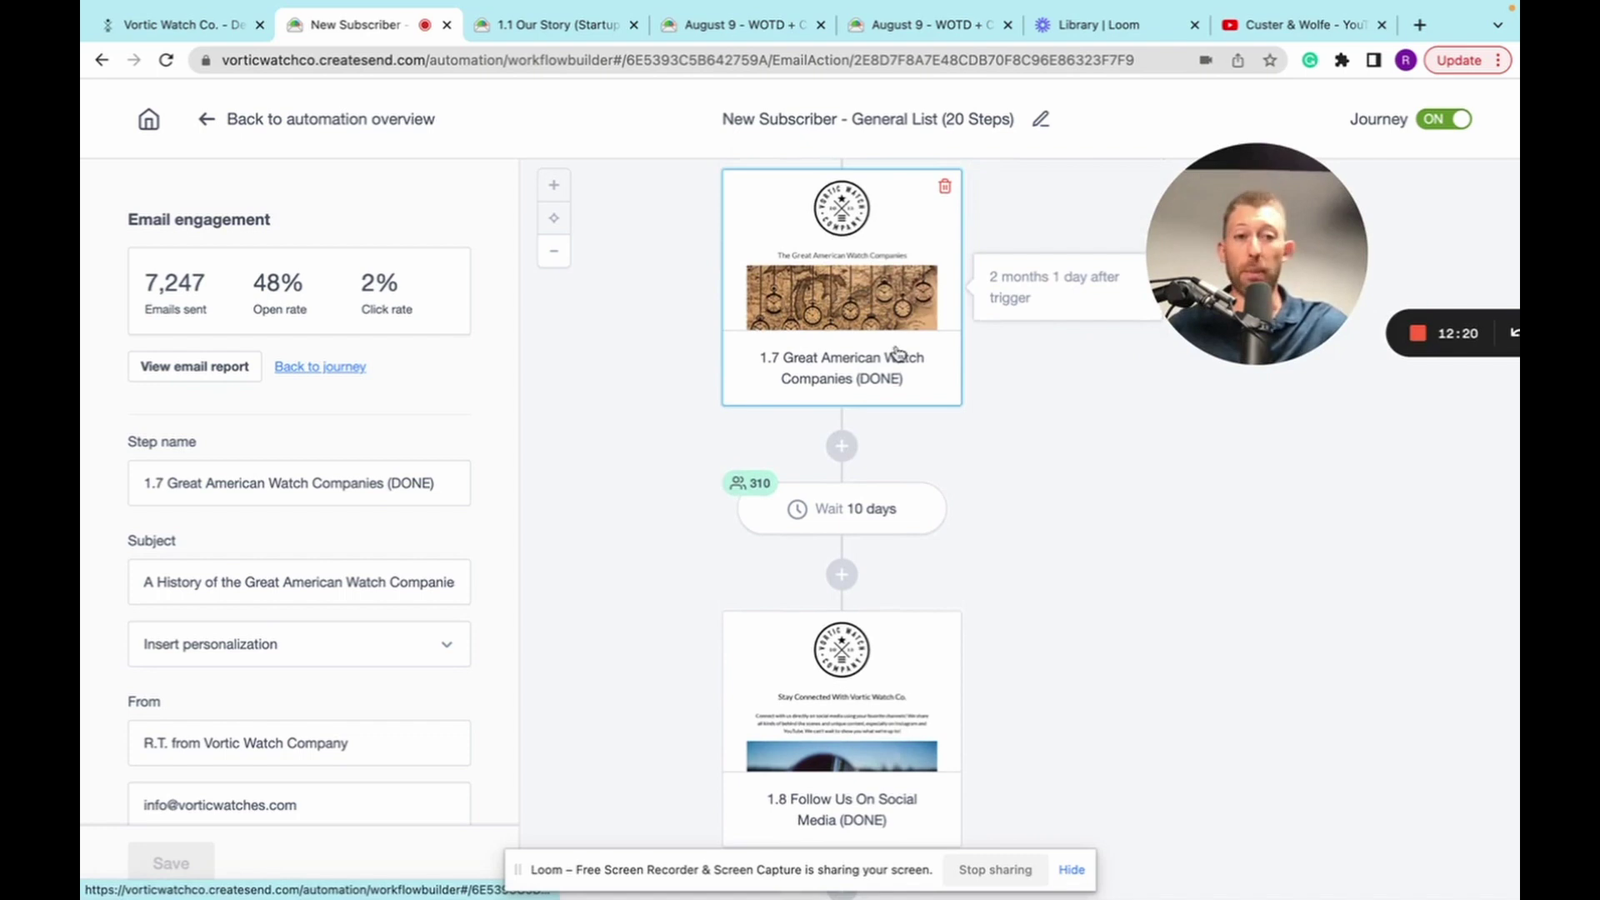
scroll(867, 359, "down", 7)
scroll(868, 368, "down", 10)
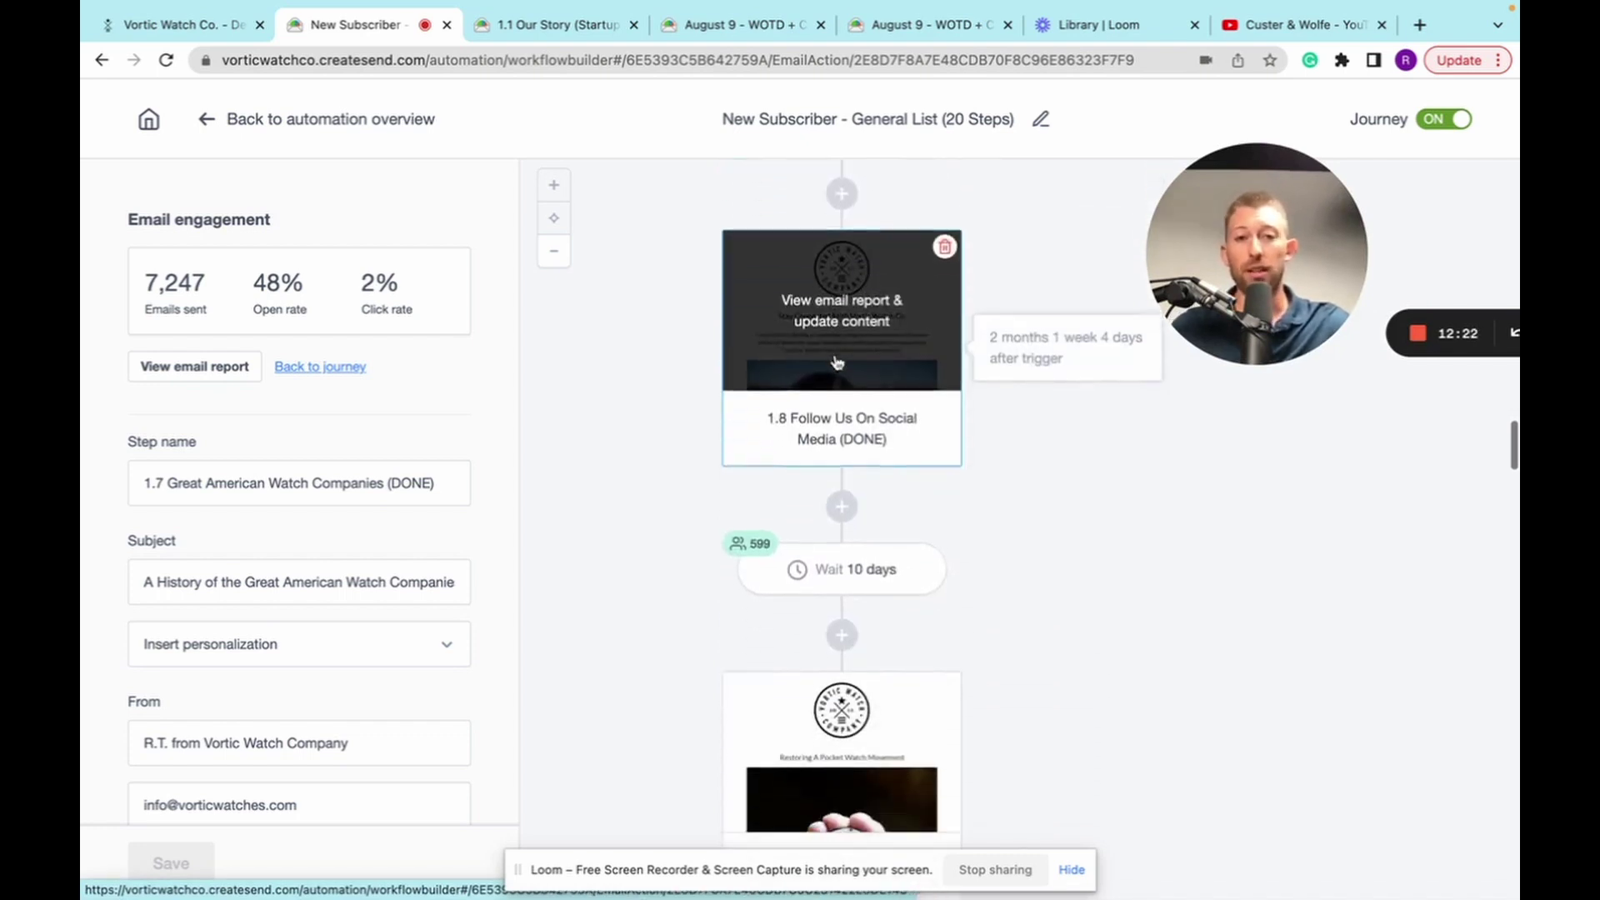
scroll(821, 354, "down", 3)
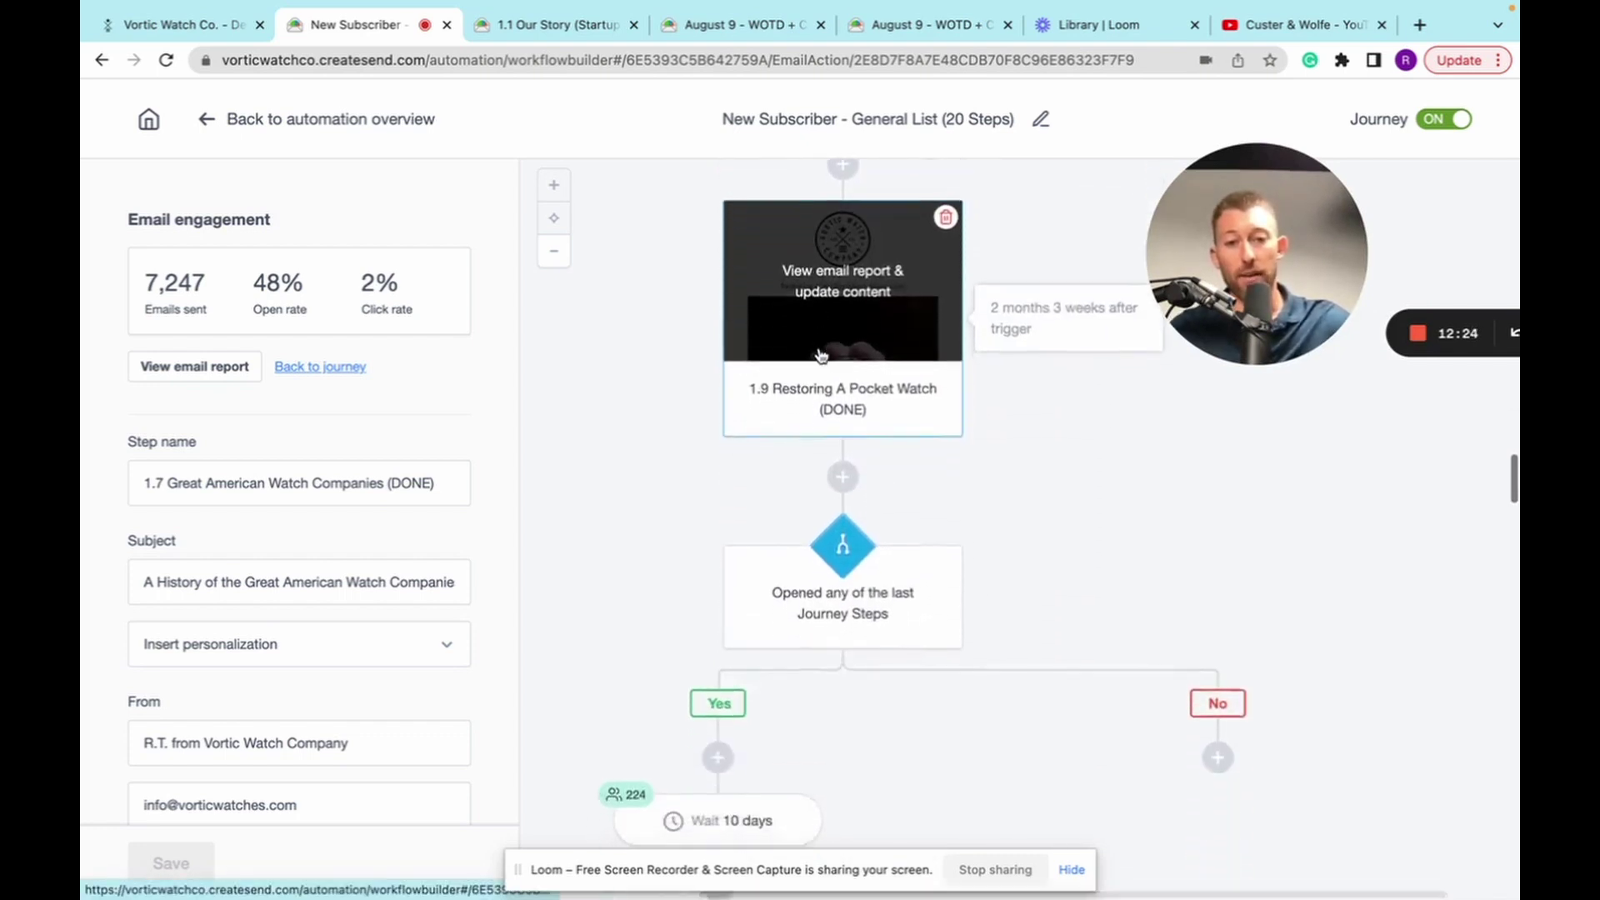
scroll(766, 353, "up", 7)
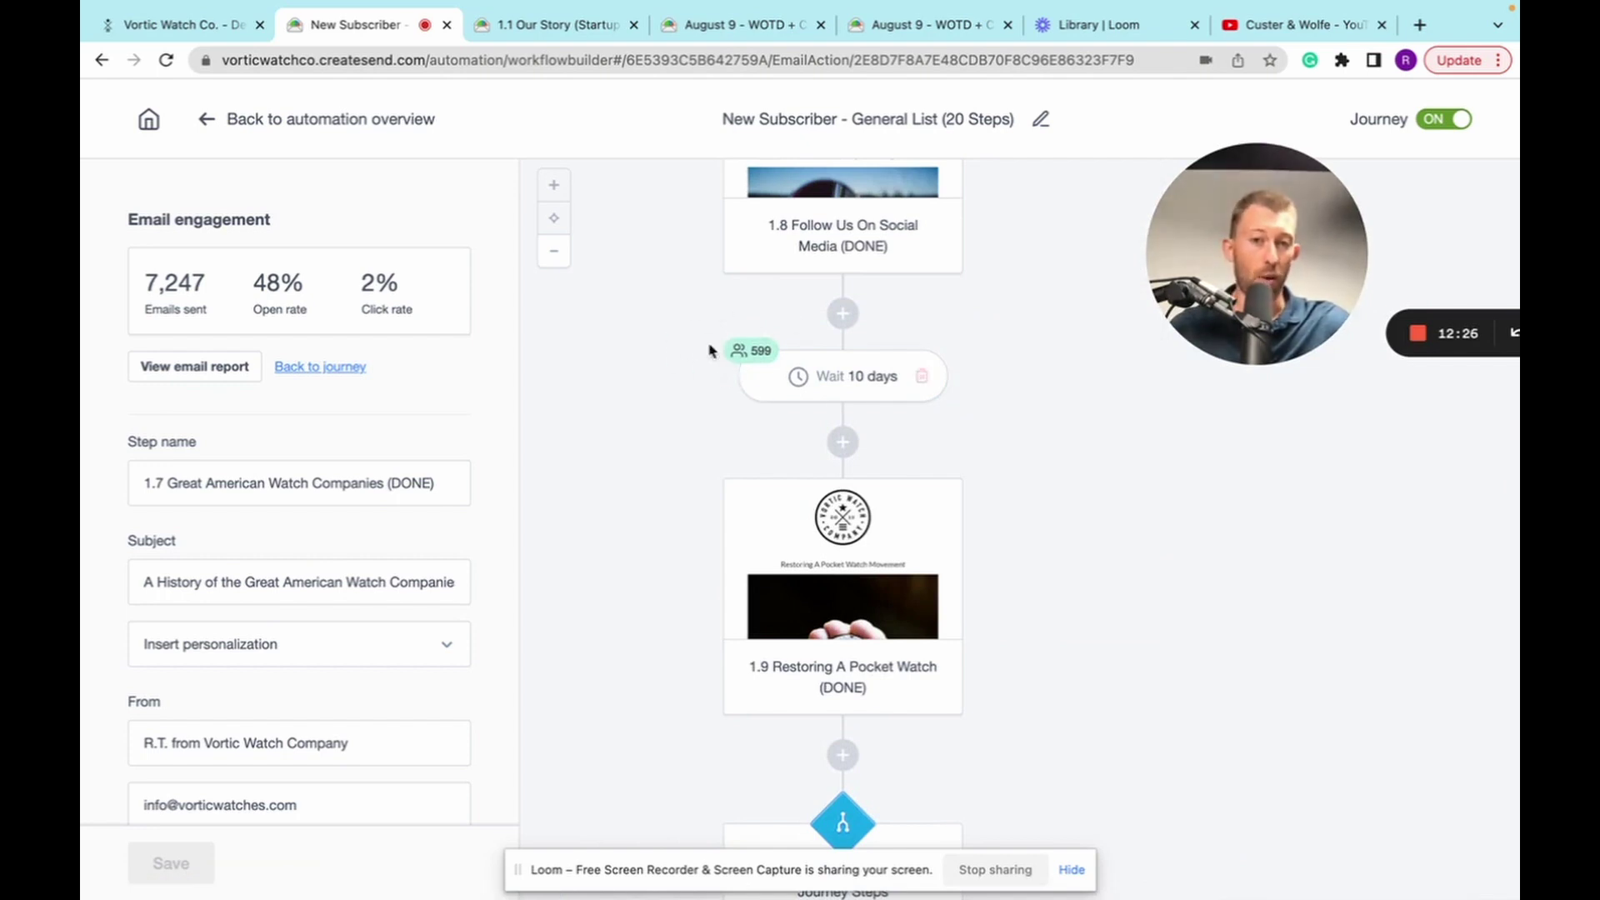
scroll(754, 358, "up", 1)
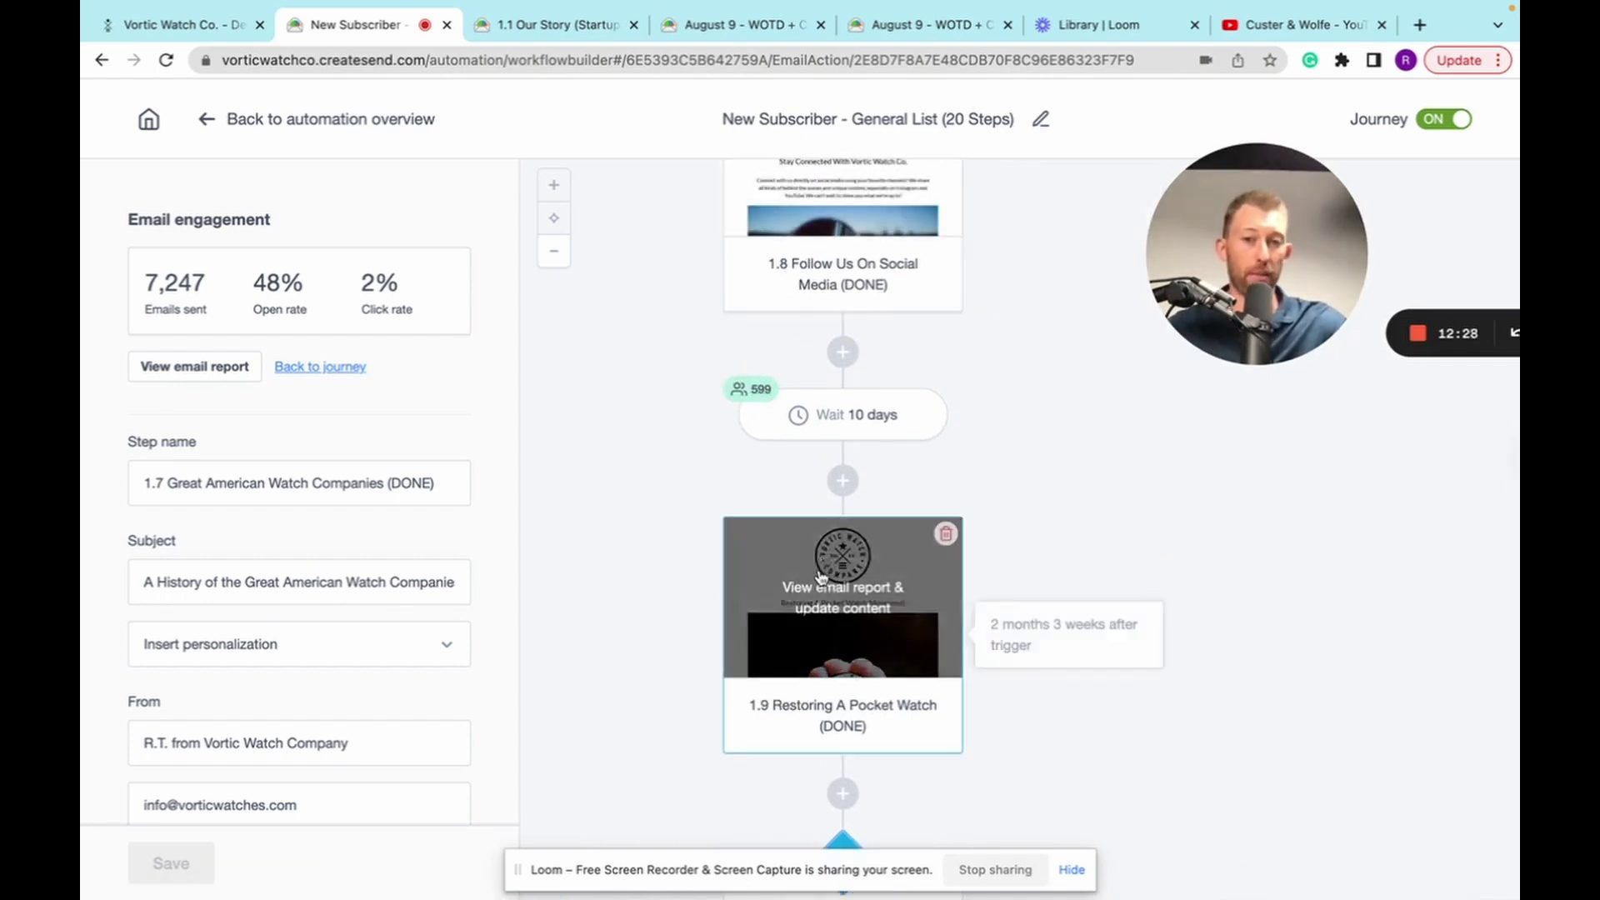
Open the Opened any of the last Journey Steps condition after the 1.9 Restoring A Pocket Watch email to review its rules.
scroll(757, 400, "down", 3)
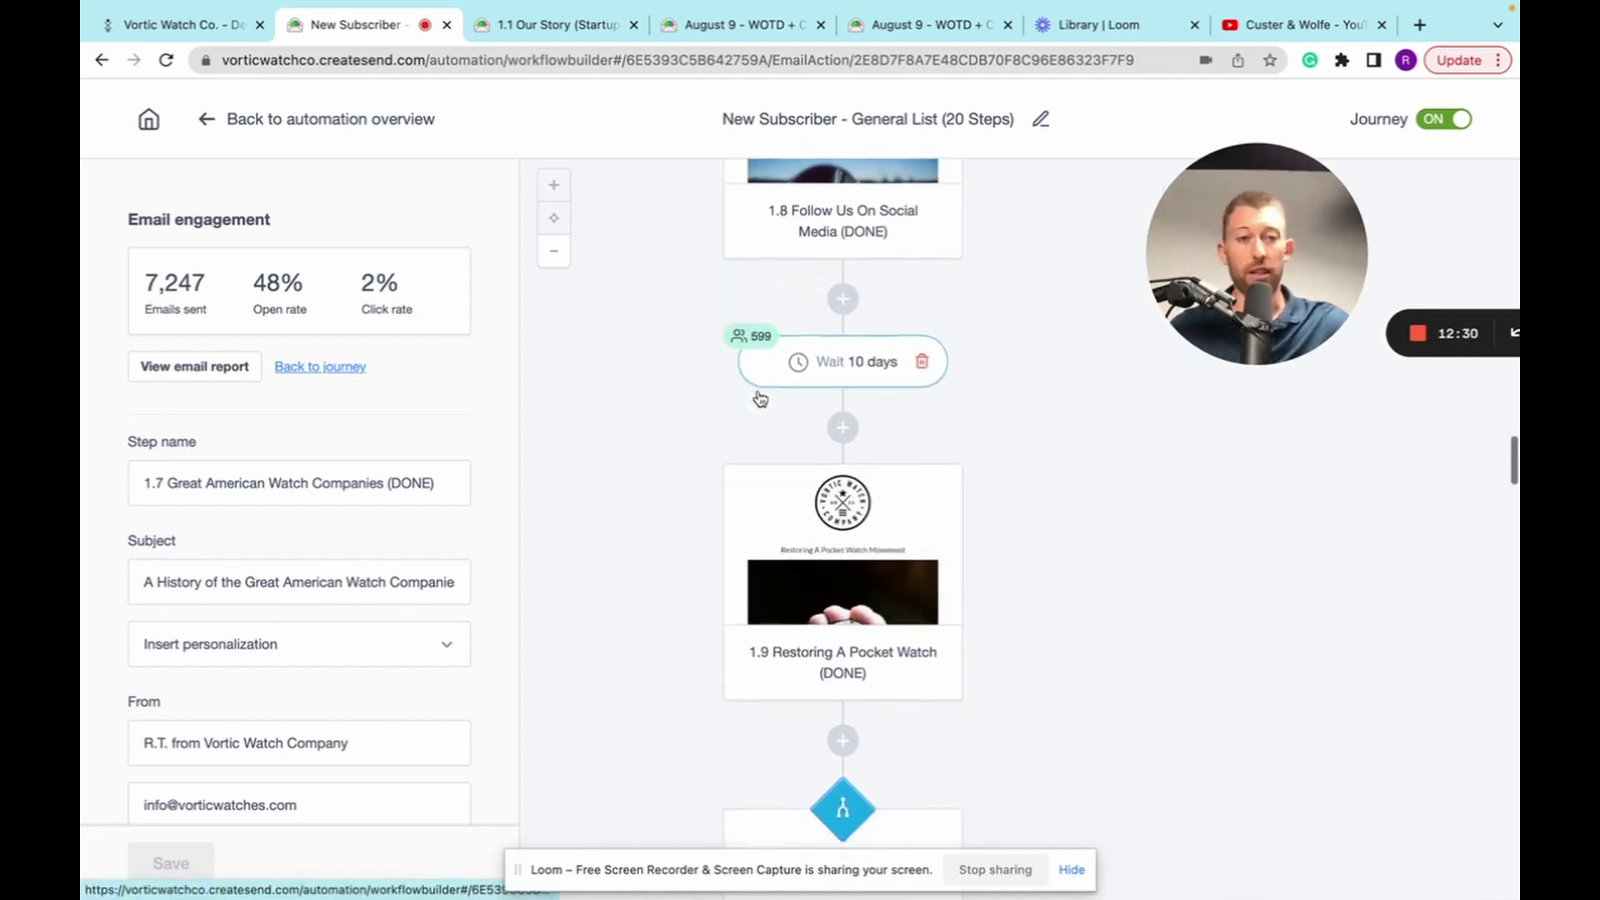
scroll(821, 492, "down", 15)
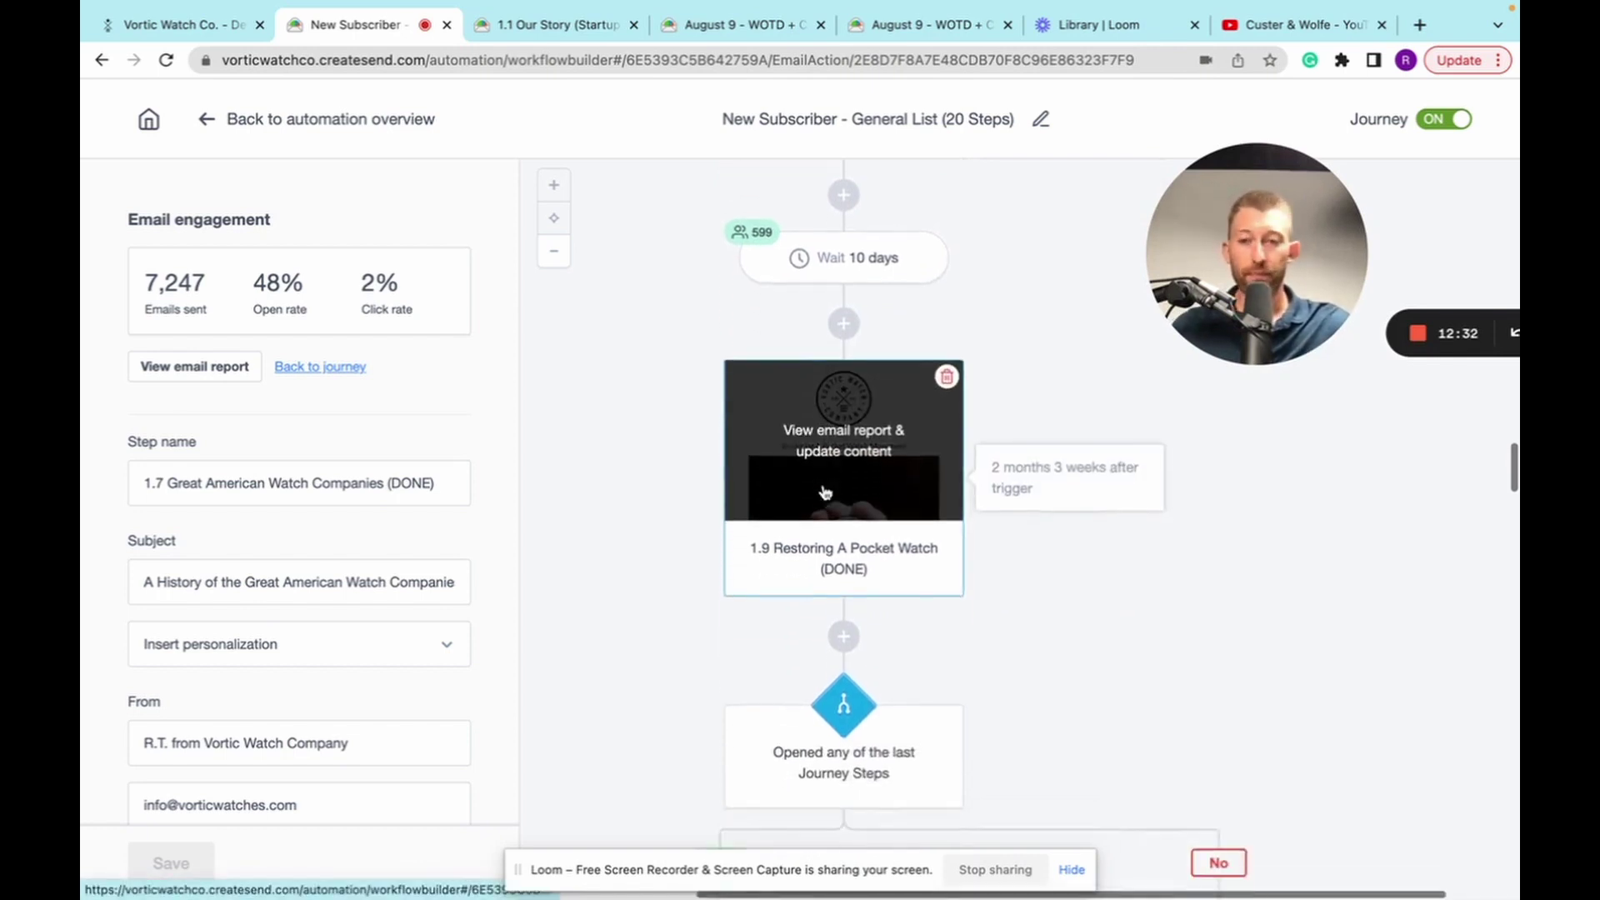
scroll(841, 386, "left", 2)
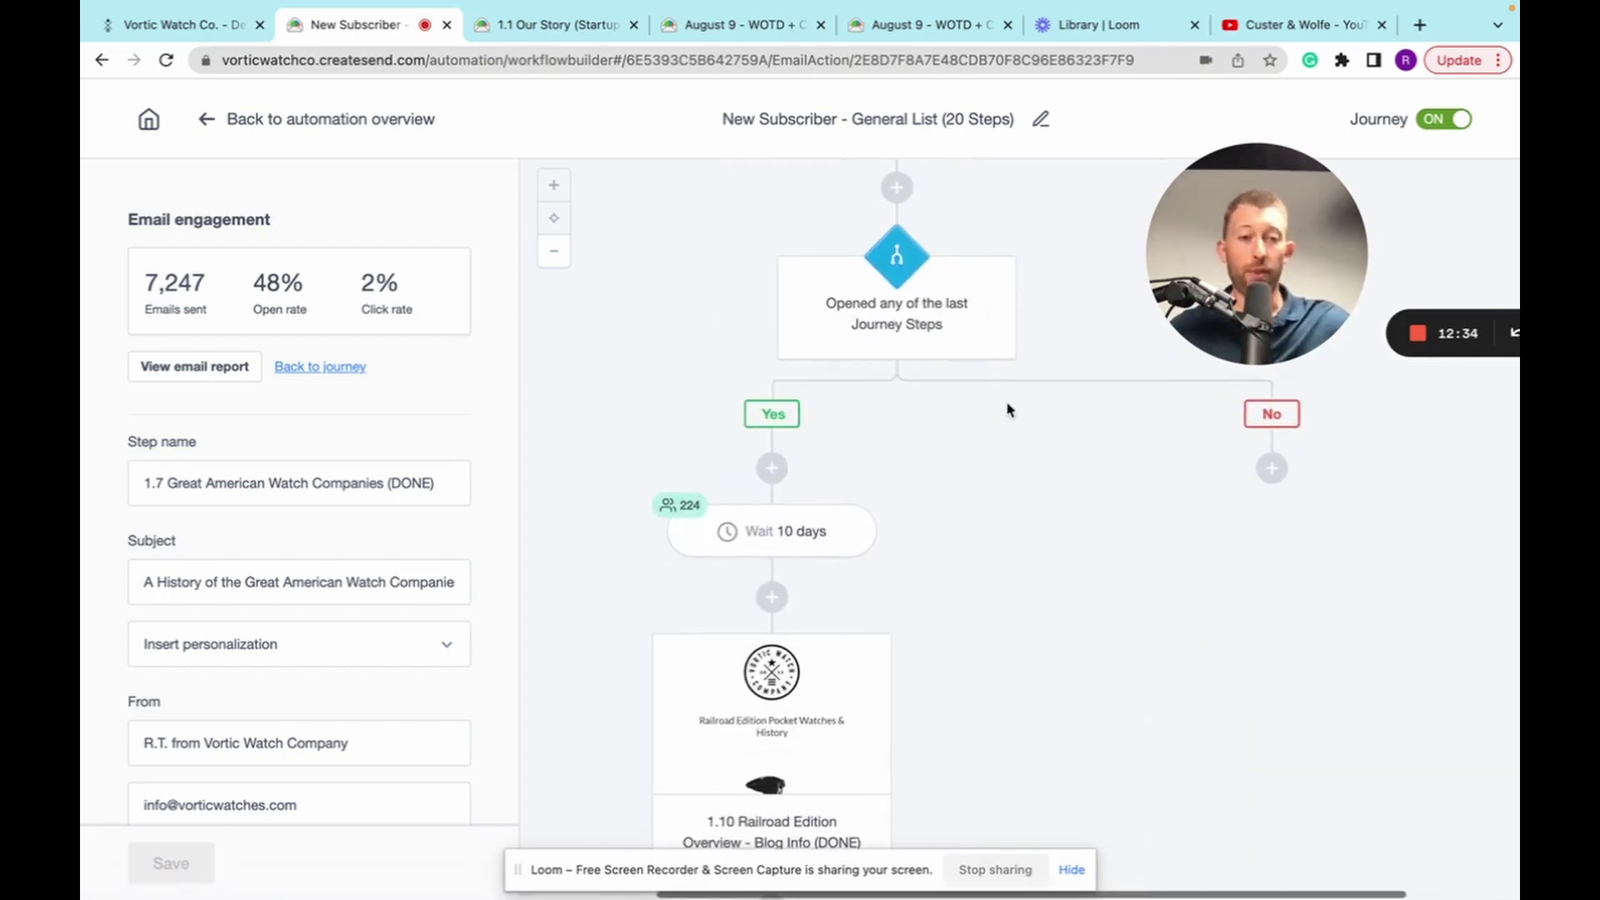
left_click(859, 326)
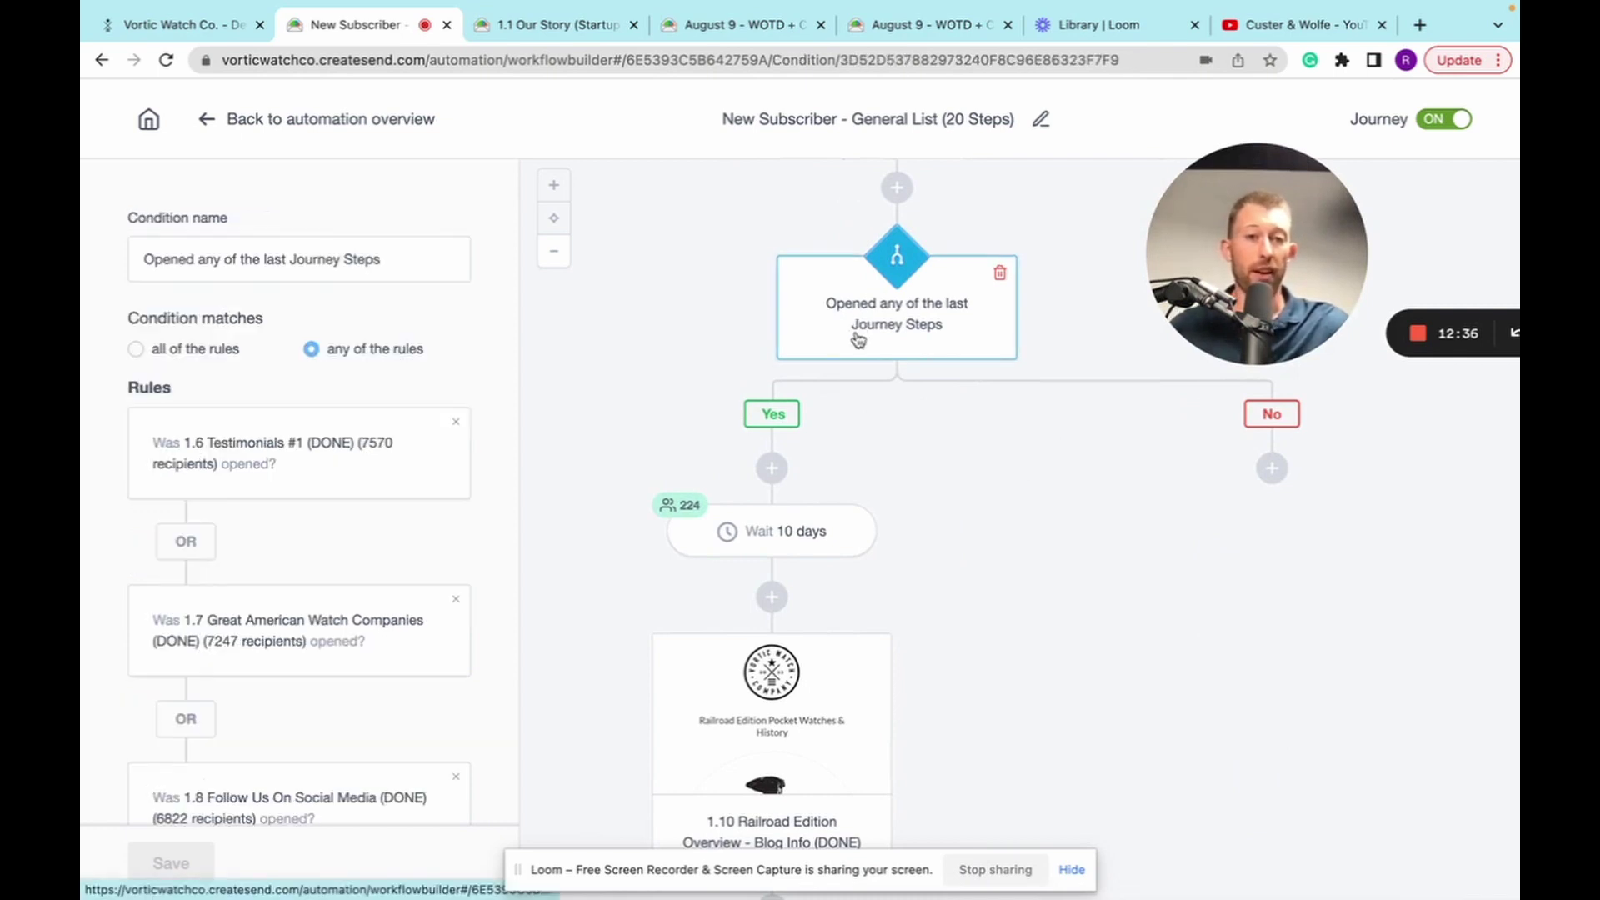
Follow the condition's Yes branch and open the 1.10 Railroad Edition Overview email step to review its engagement figures.
scroll(889, 361, "down", 3)
scroll(888, 361, "down", 2)
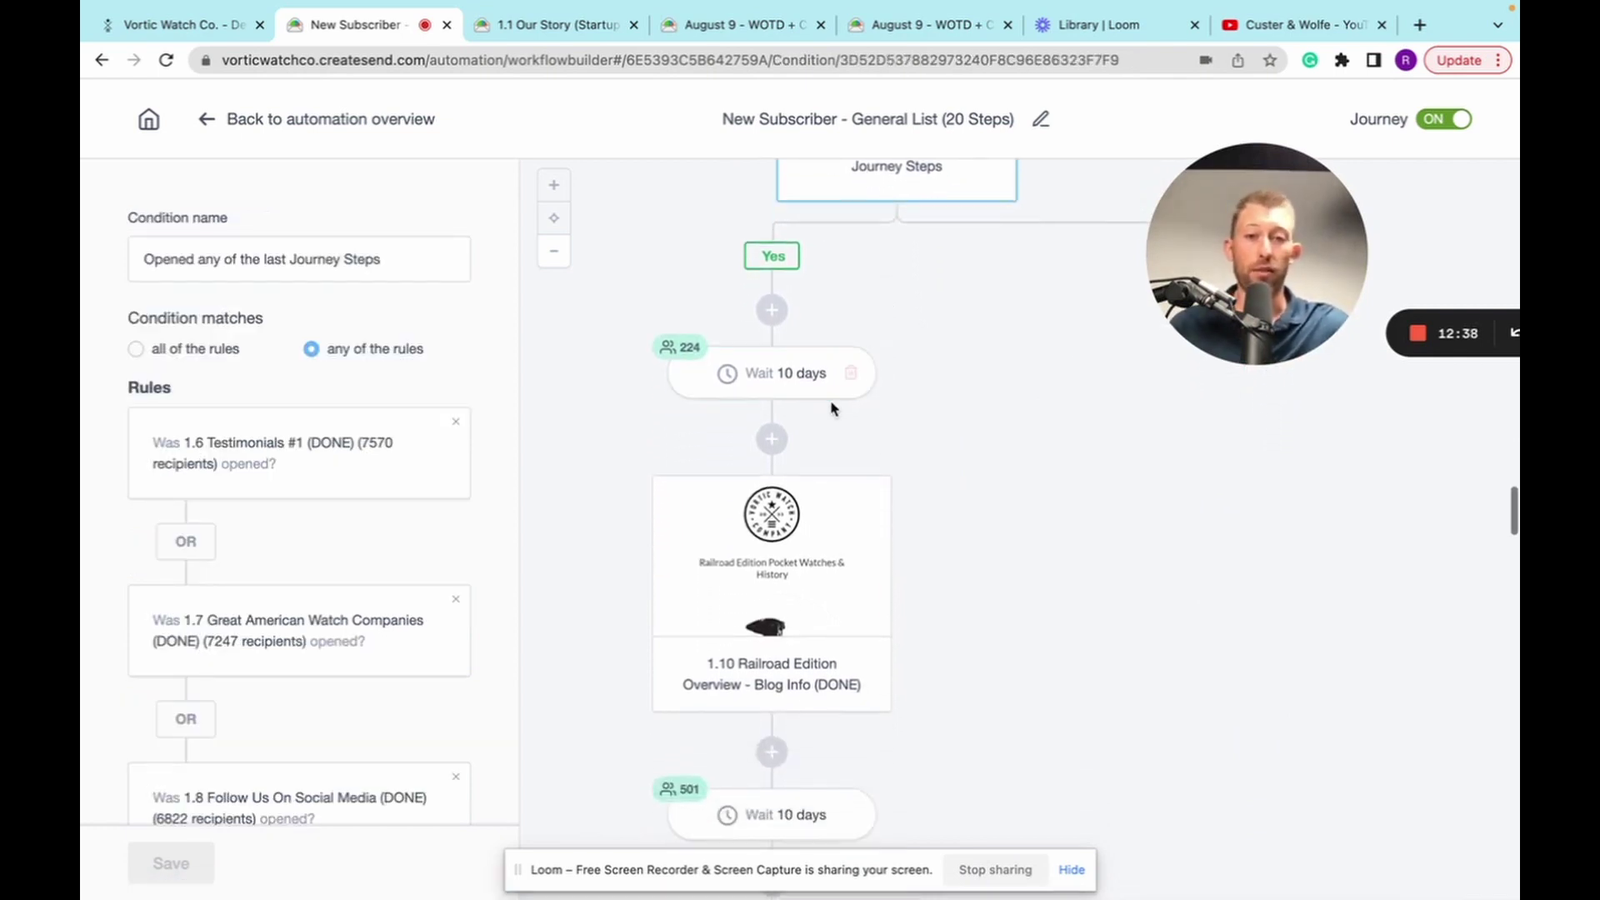
left_click(798, 521)
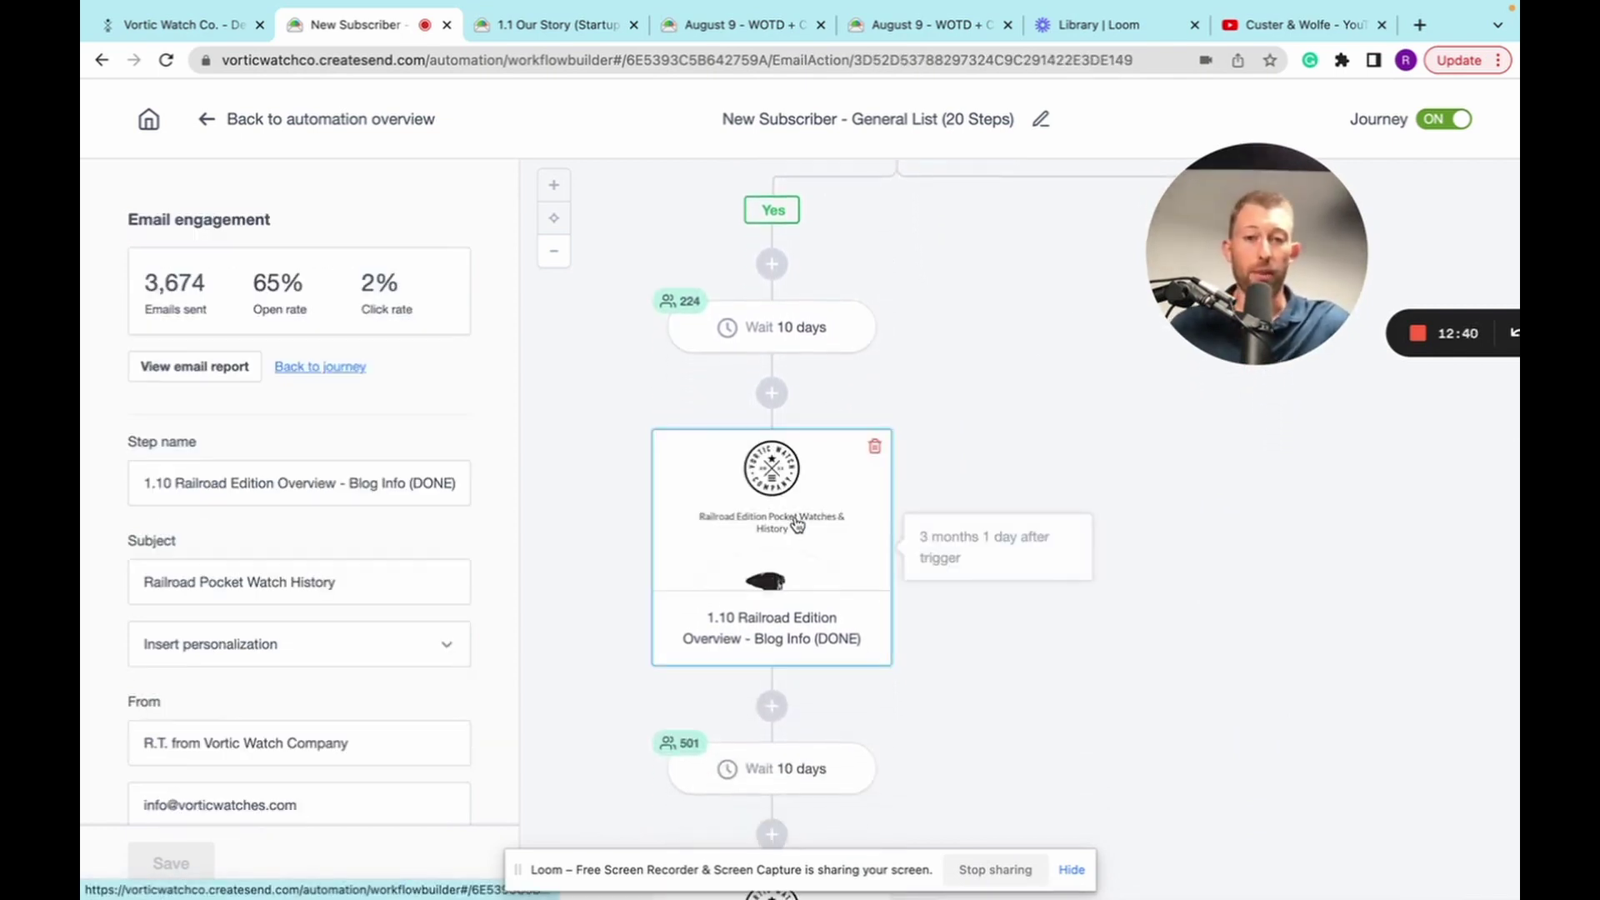
scroll(704, 511, "down", 1)
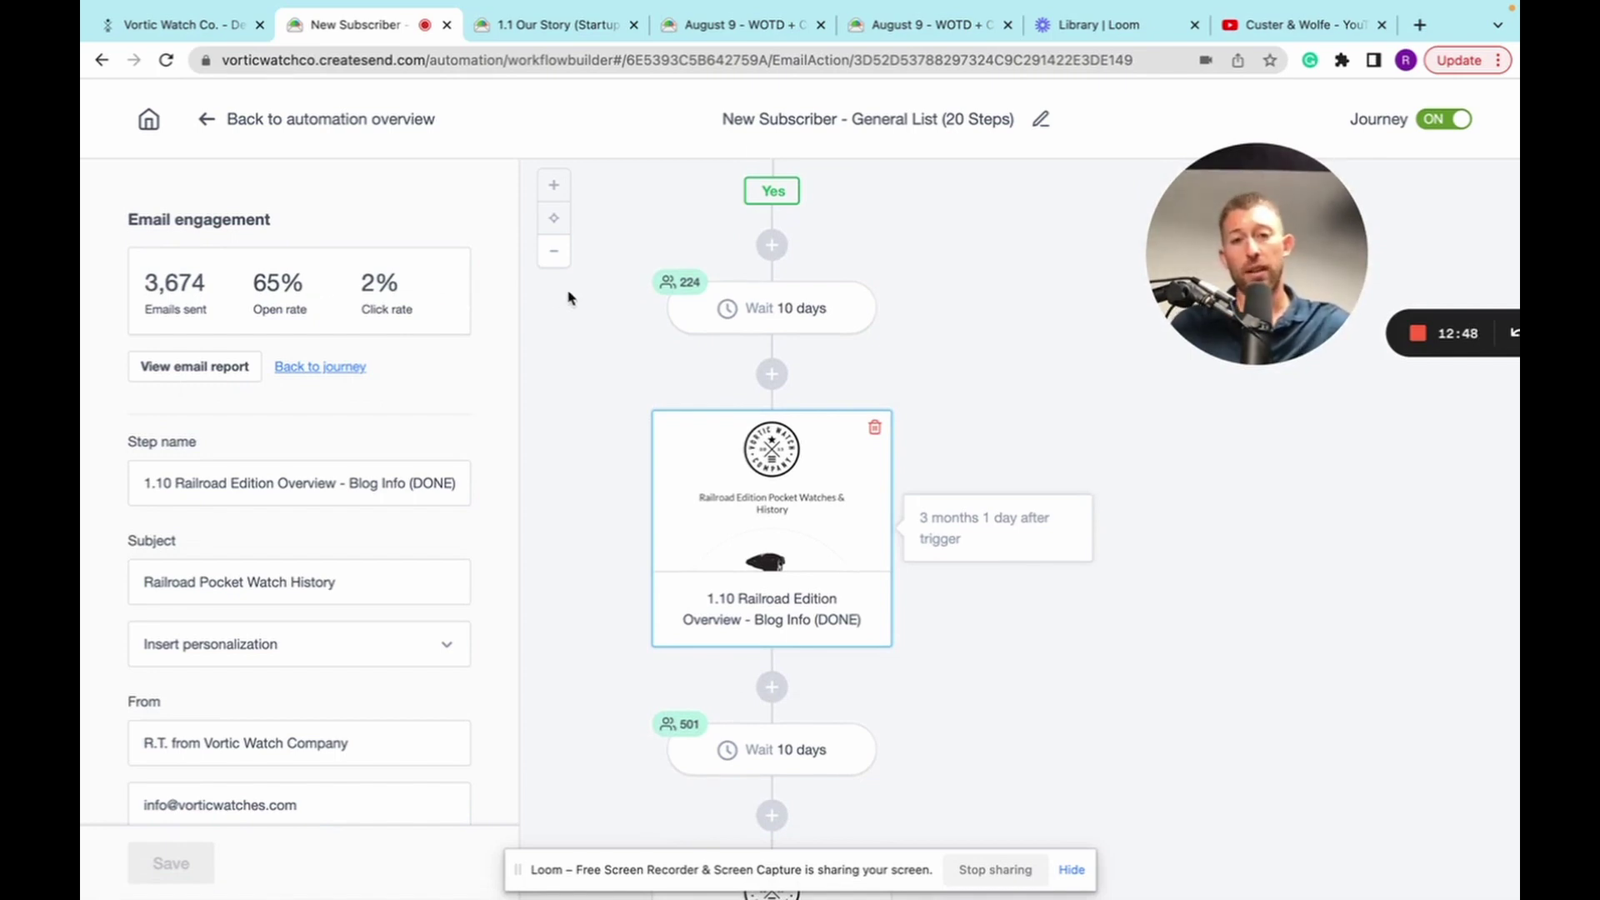
Go back to the start of the journey and review its list trigger, first delay and 1.1 Our Story email.
scroll(683, 290, "up", 5)
scroll(683, 290, "up", 10)
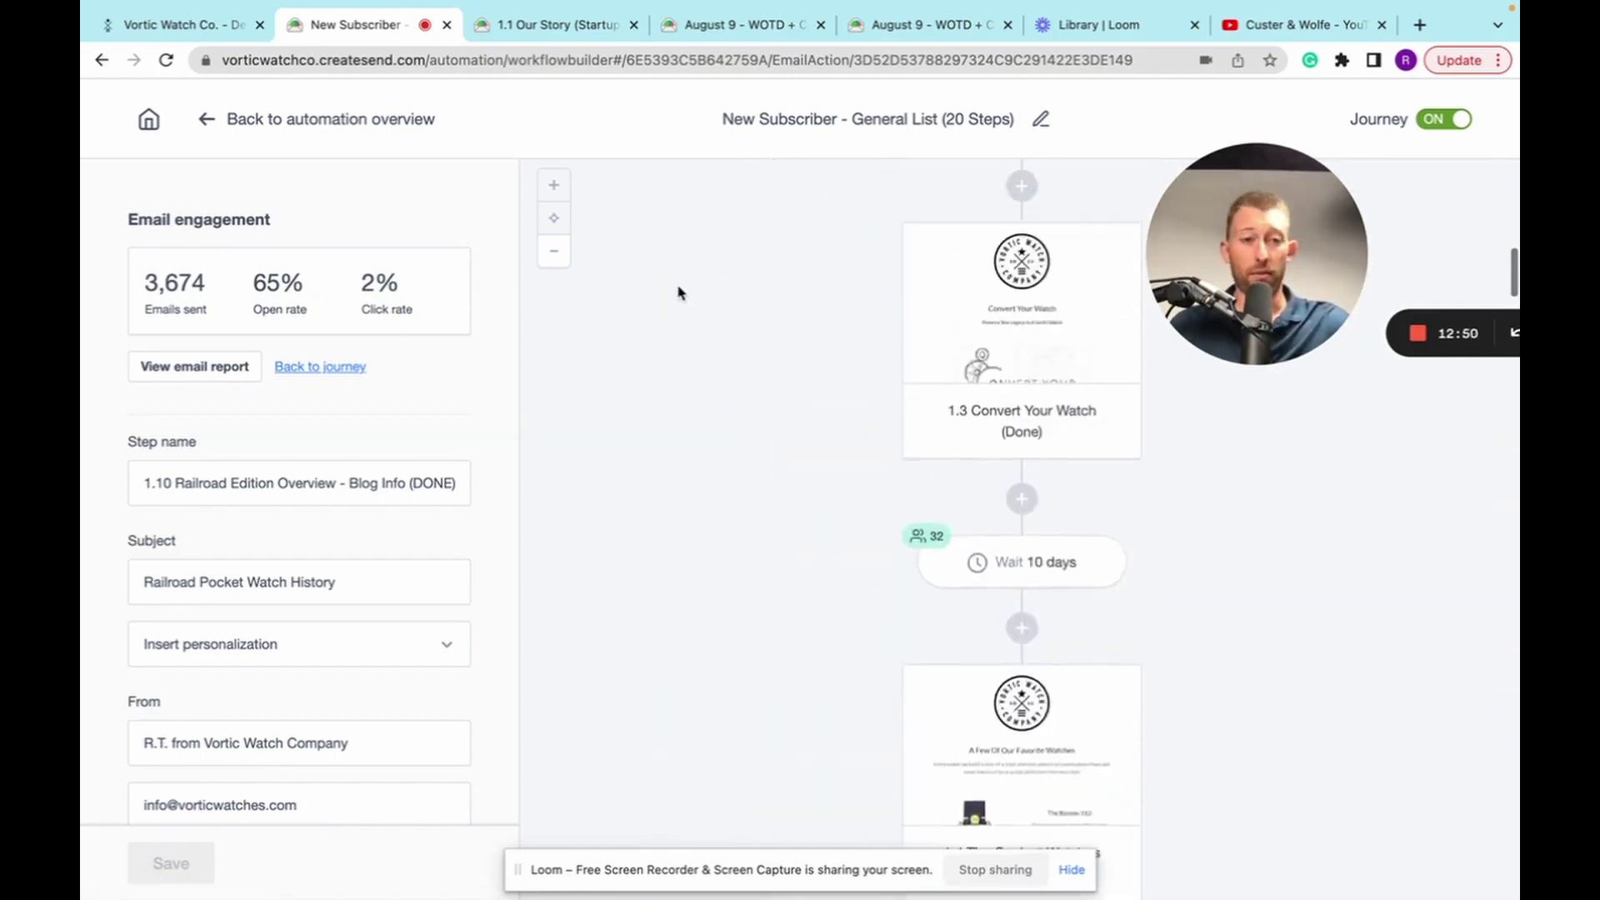
scroll(678, 291, "up", 5)
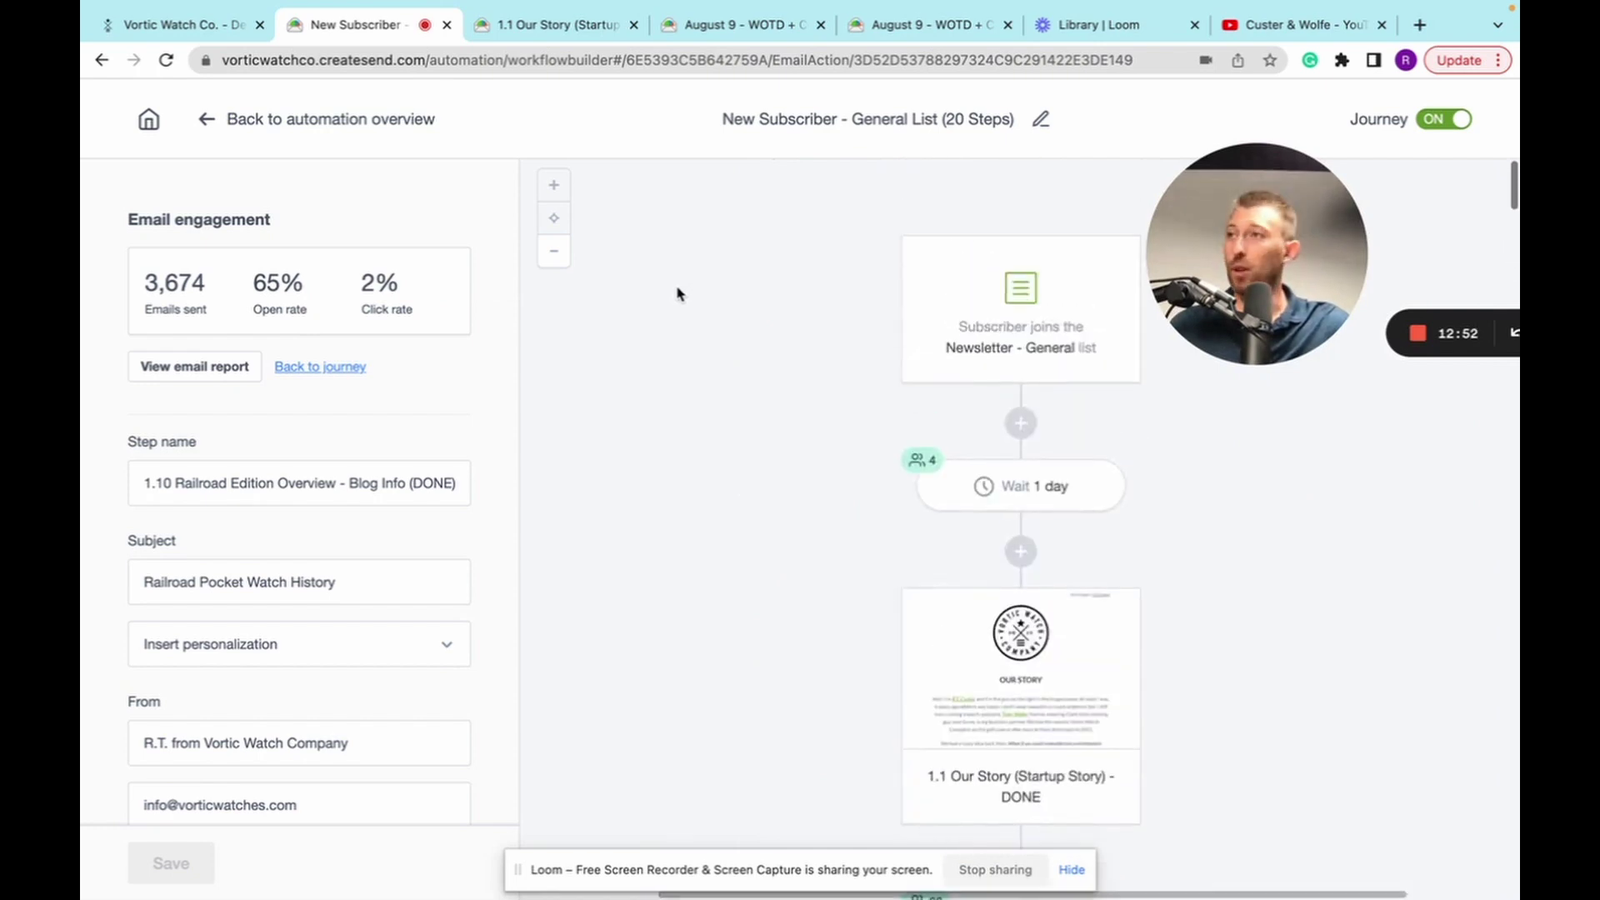
scroll(700, 300, "down", 3)
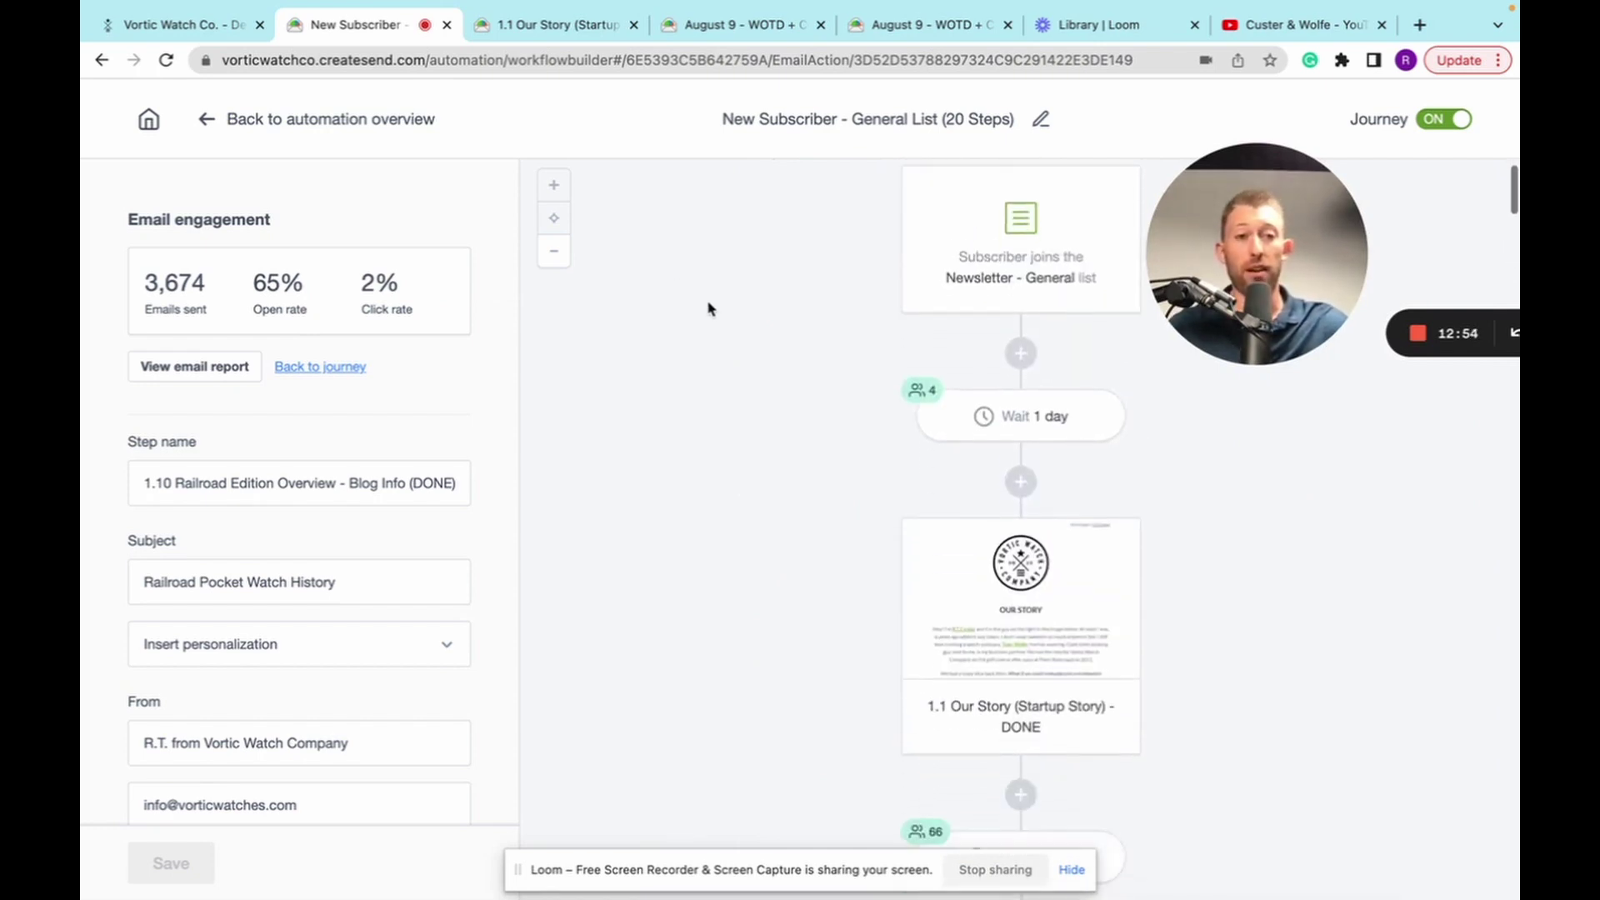
scroll(725, 308, "down", 2)
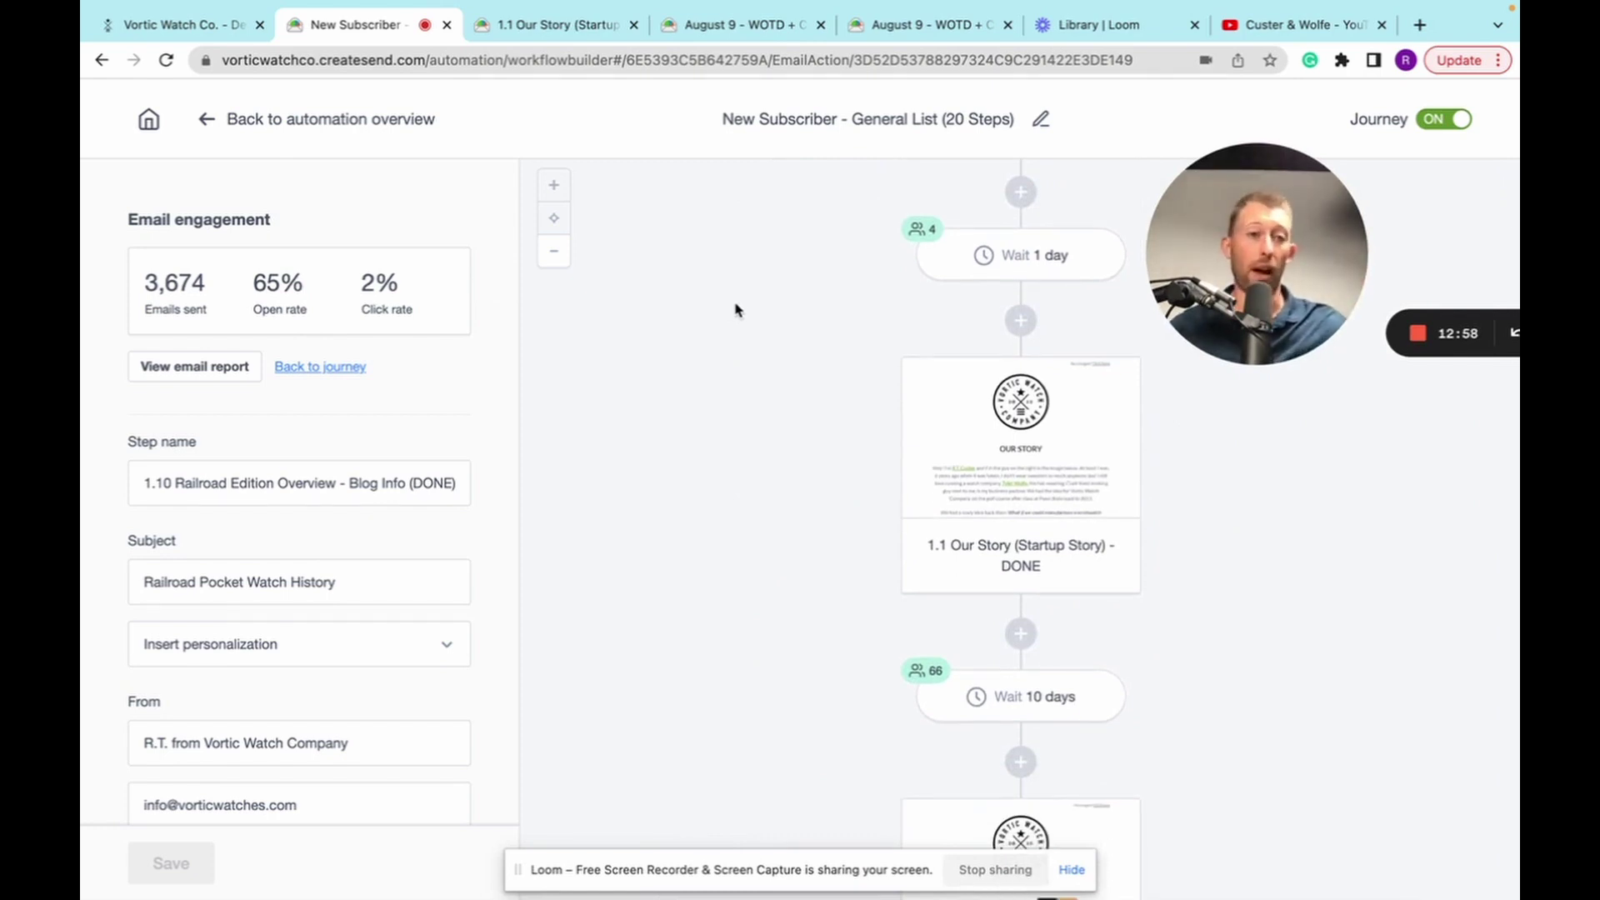
scroll(754, 336, "right", 1)
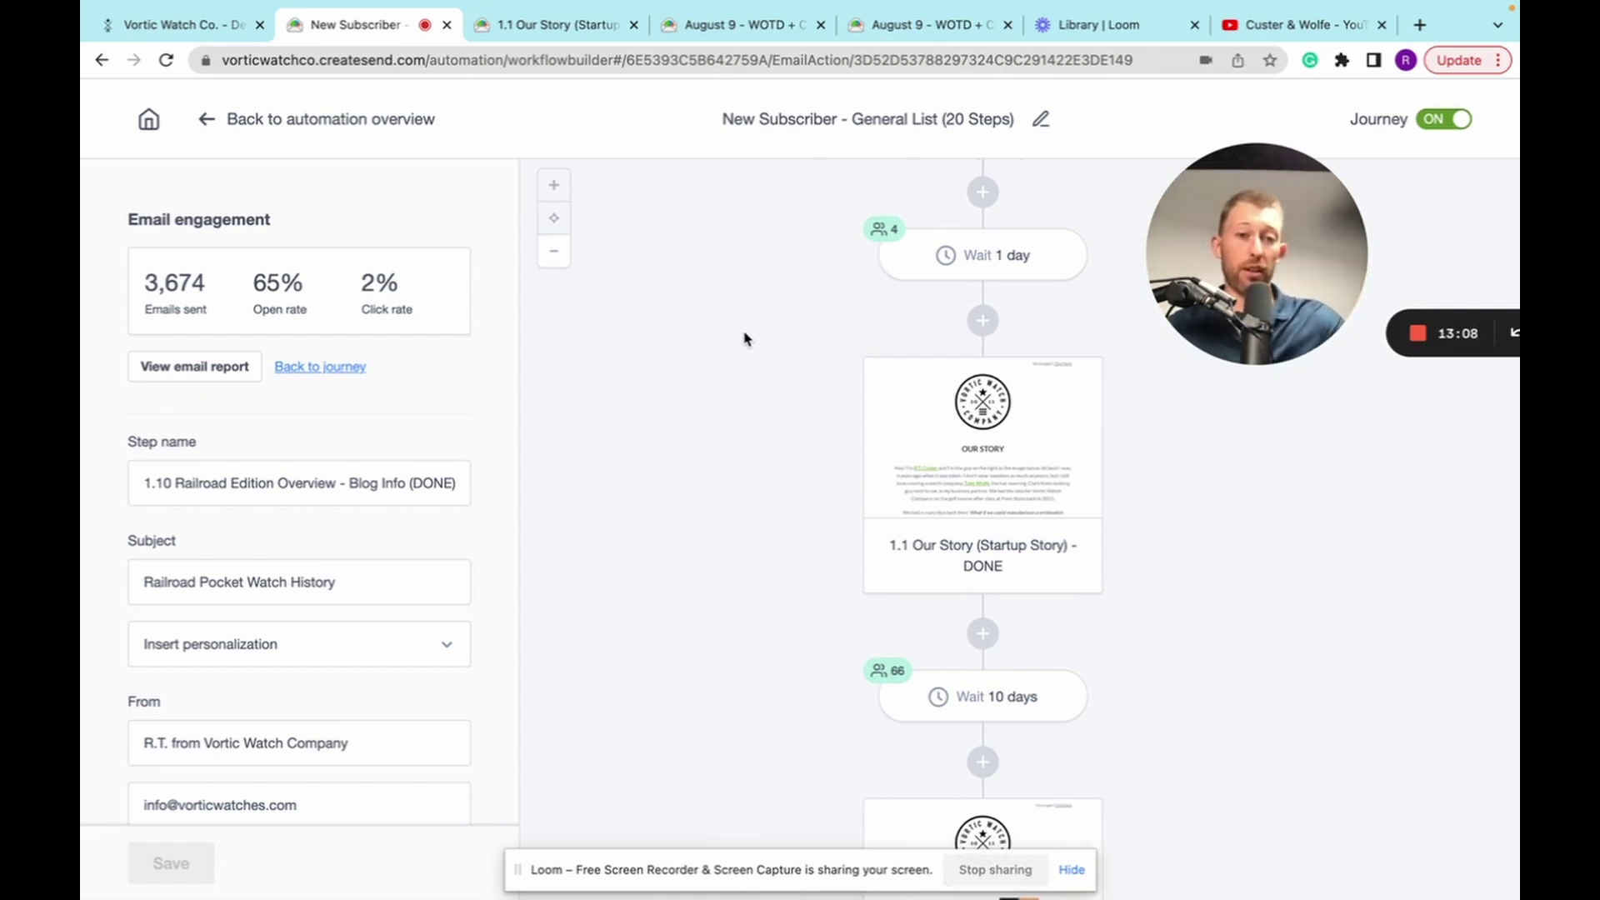
scroll(708, 284, "down", 1)
Switch to the 1.1 Our Story email preview, read its closing paragraph above the footer, and return to its beginning.
left_click(544, 25)
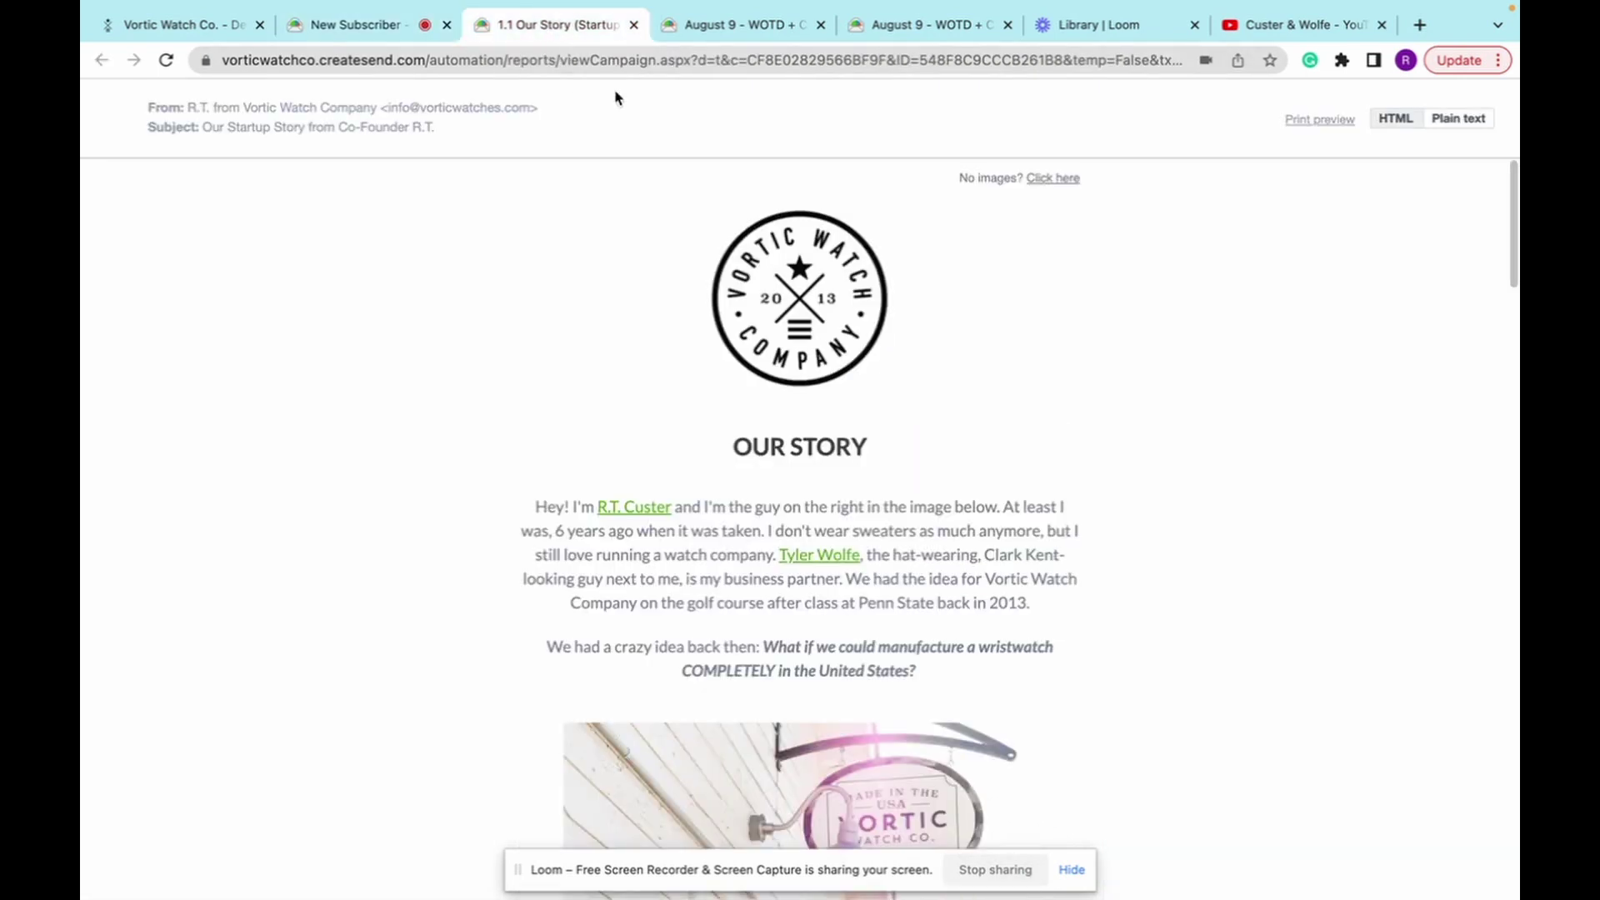
scroll(779, 472, "down", 20)
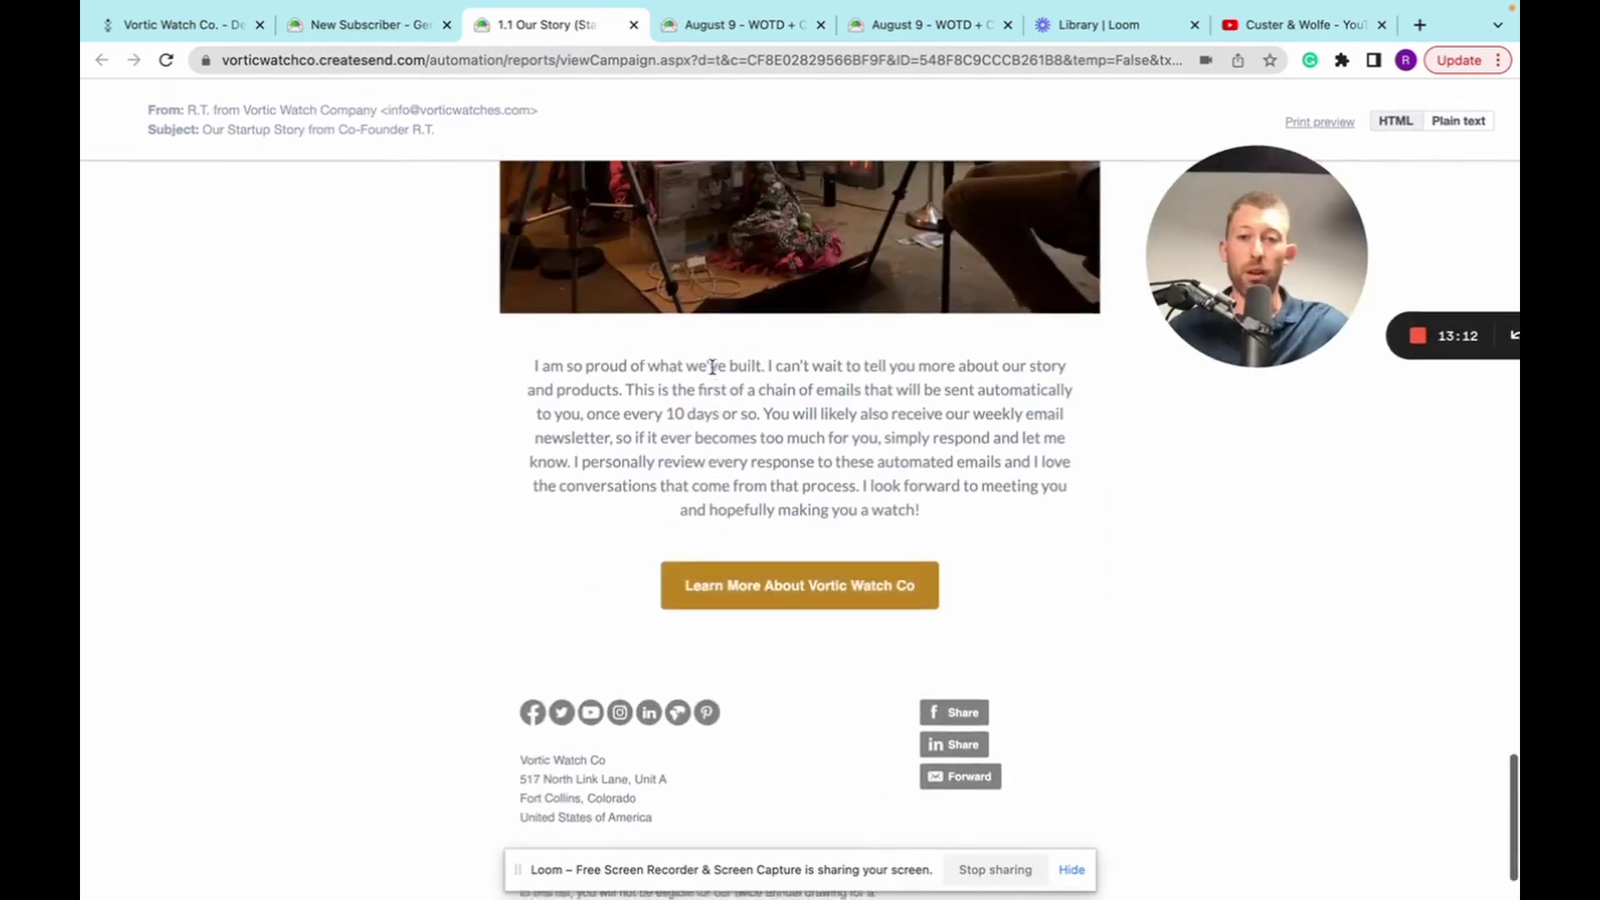
scroll(867, 525, "up", 1)
scroll(900, 547, "down", 2)
scroll(900, 546, "up", 6)
scroll(901, 546, "up", 15)
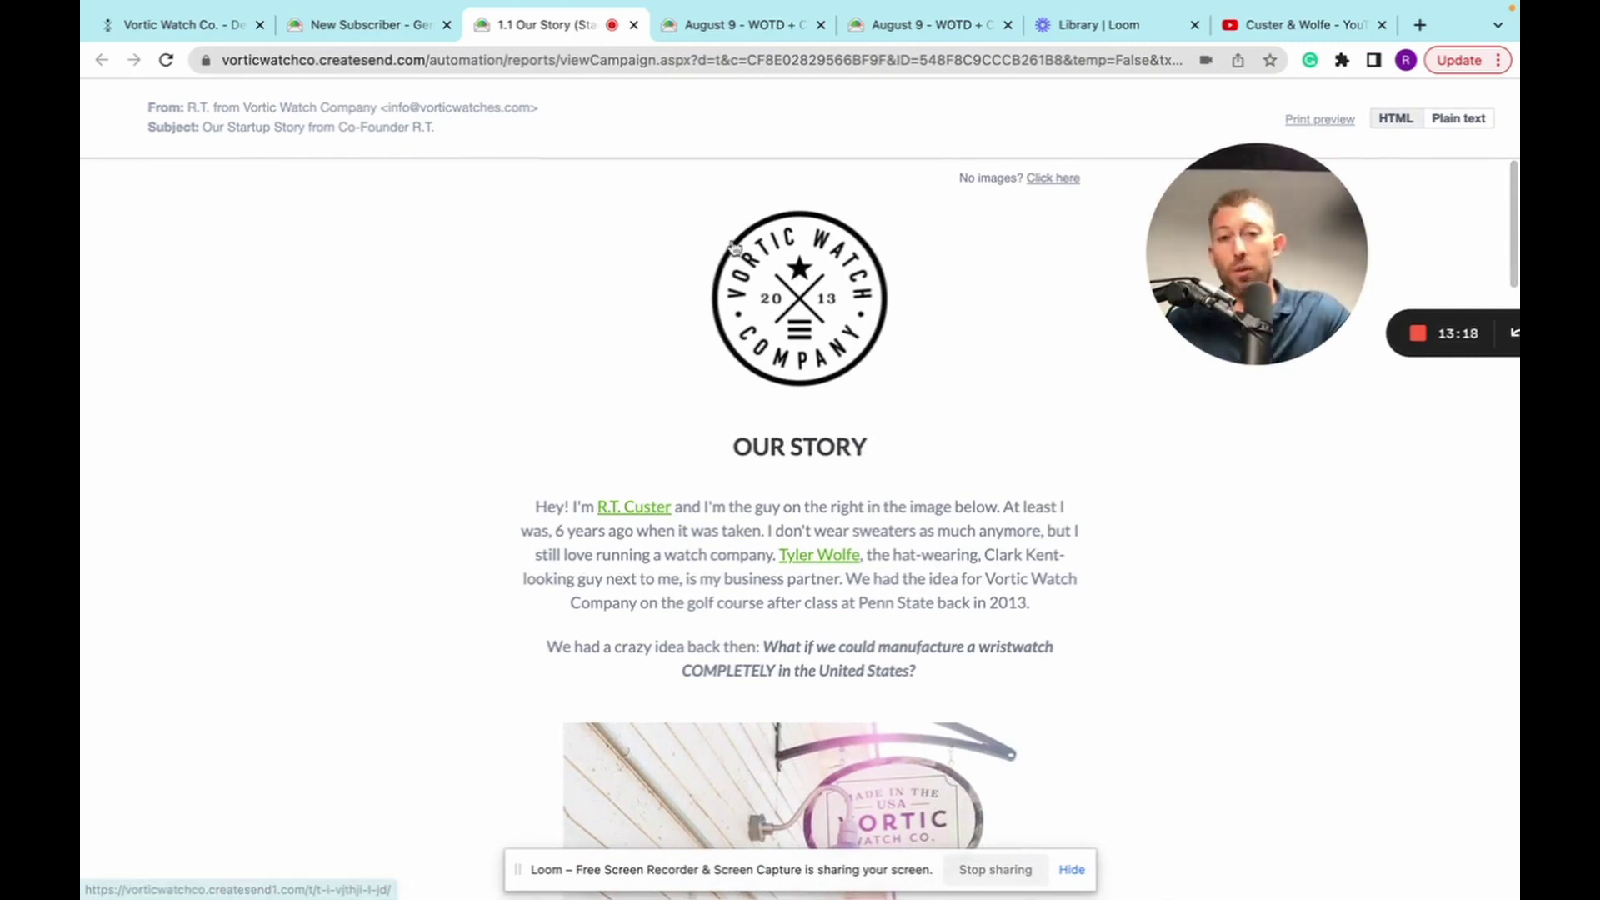
scroll(767, 250, "down", 1)
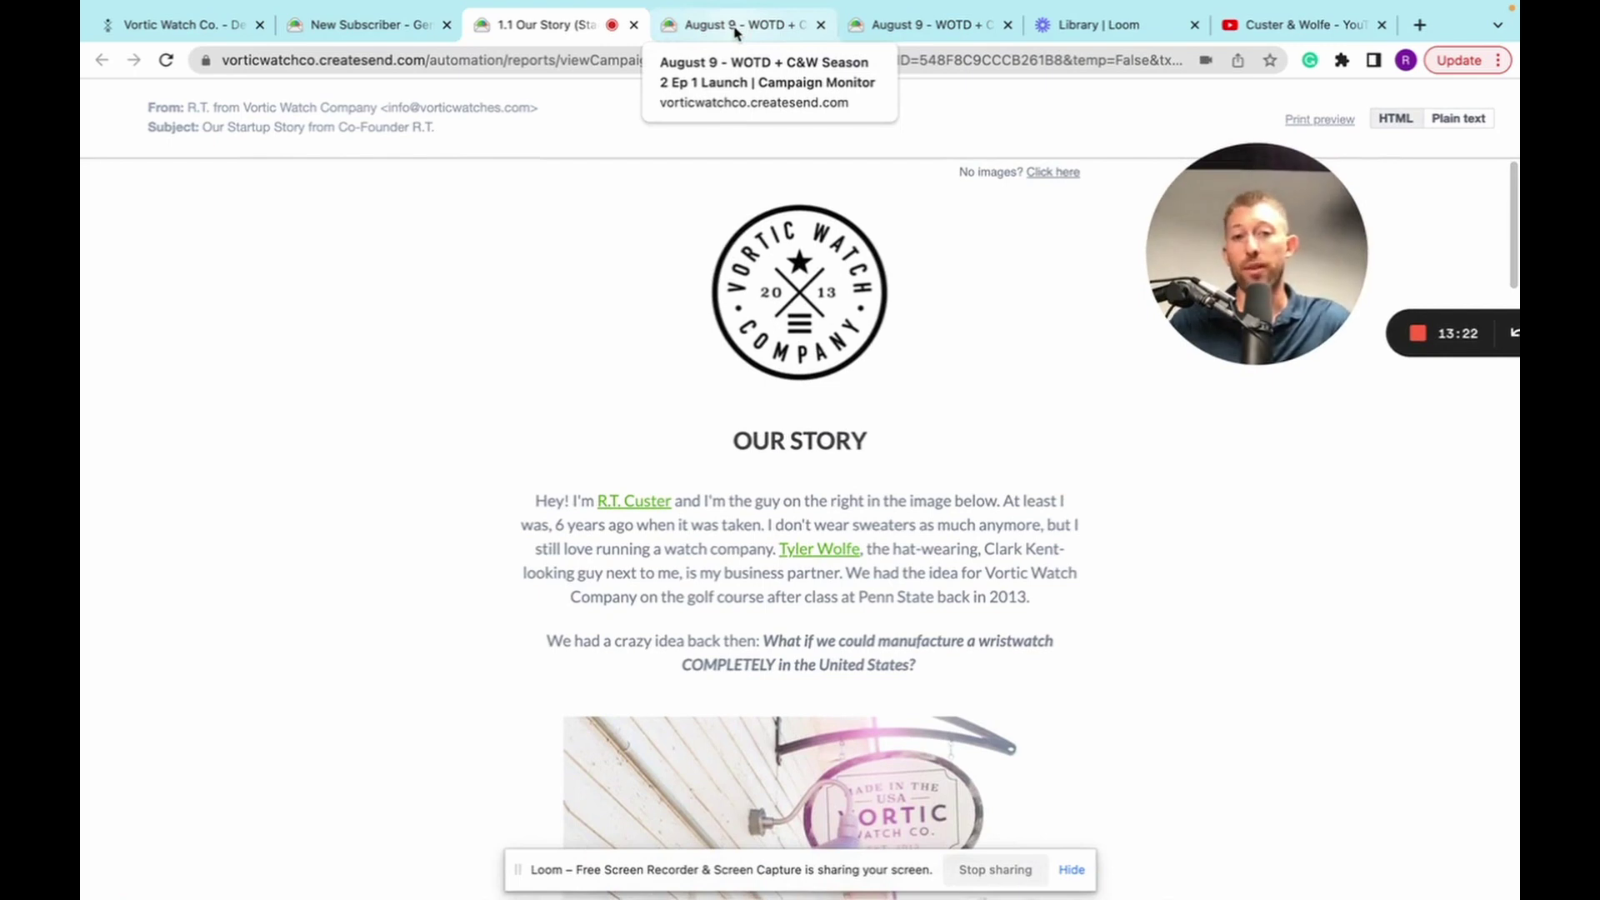
Switch to the August 9 - WOTD + C&W Season 2 Ep 1 Launch campaign report and review its opens chart and engagement figures.
left_click(734, 33)
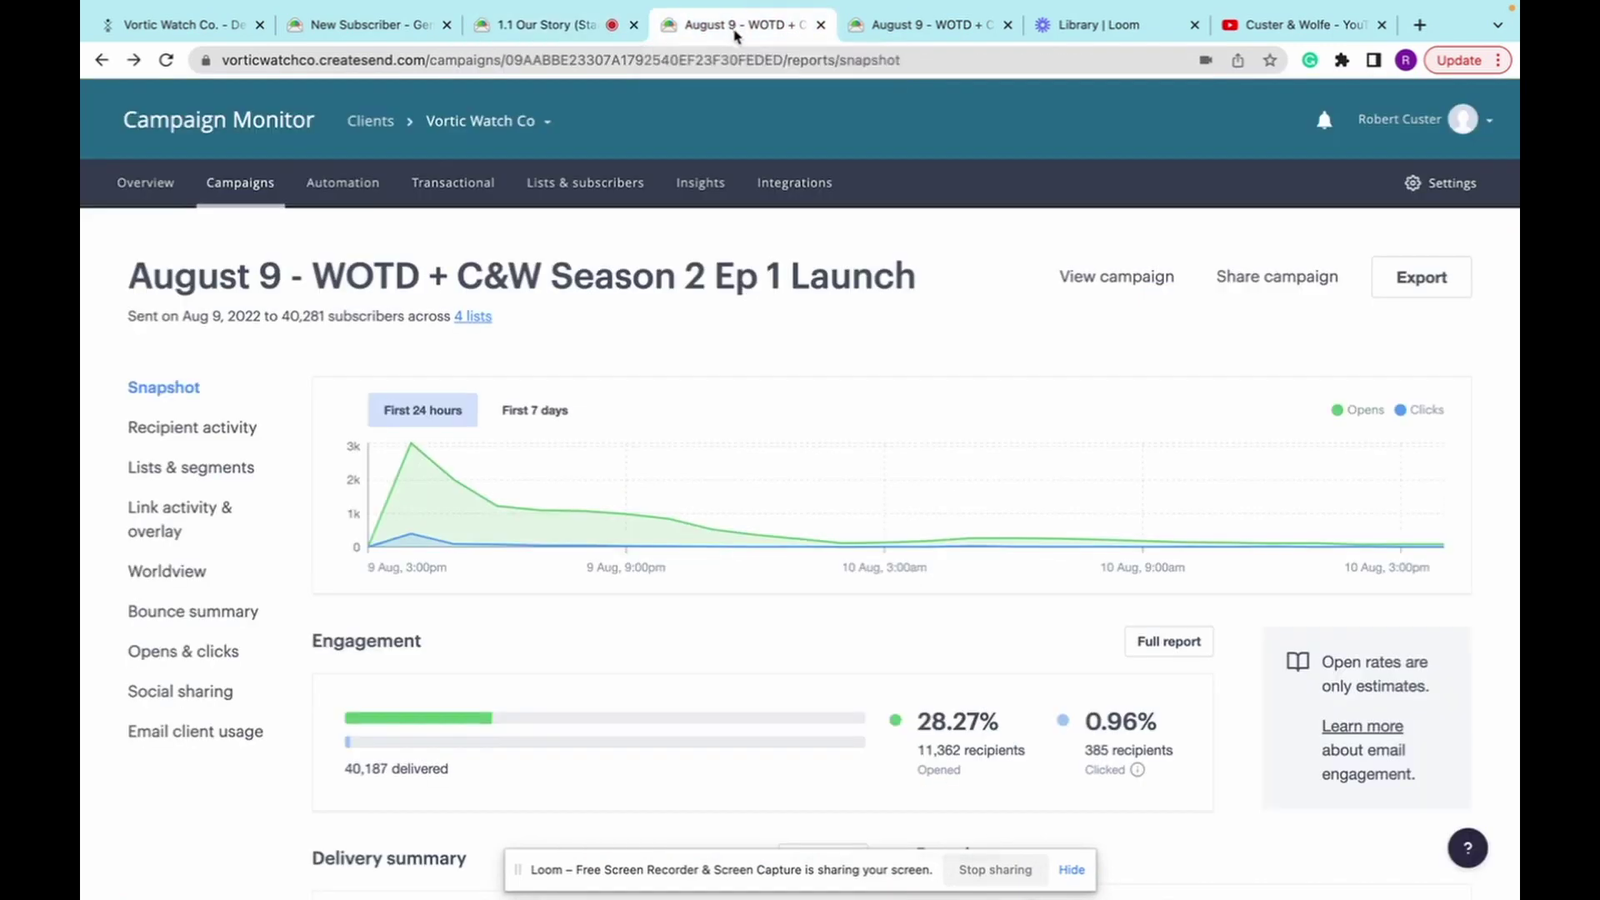
scroll(721, 385, "down", 2)
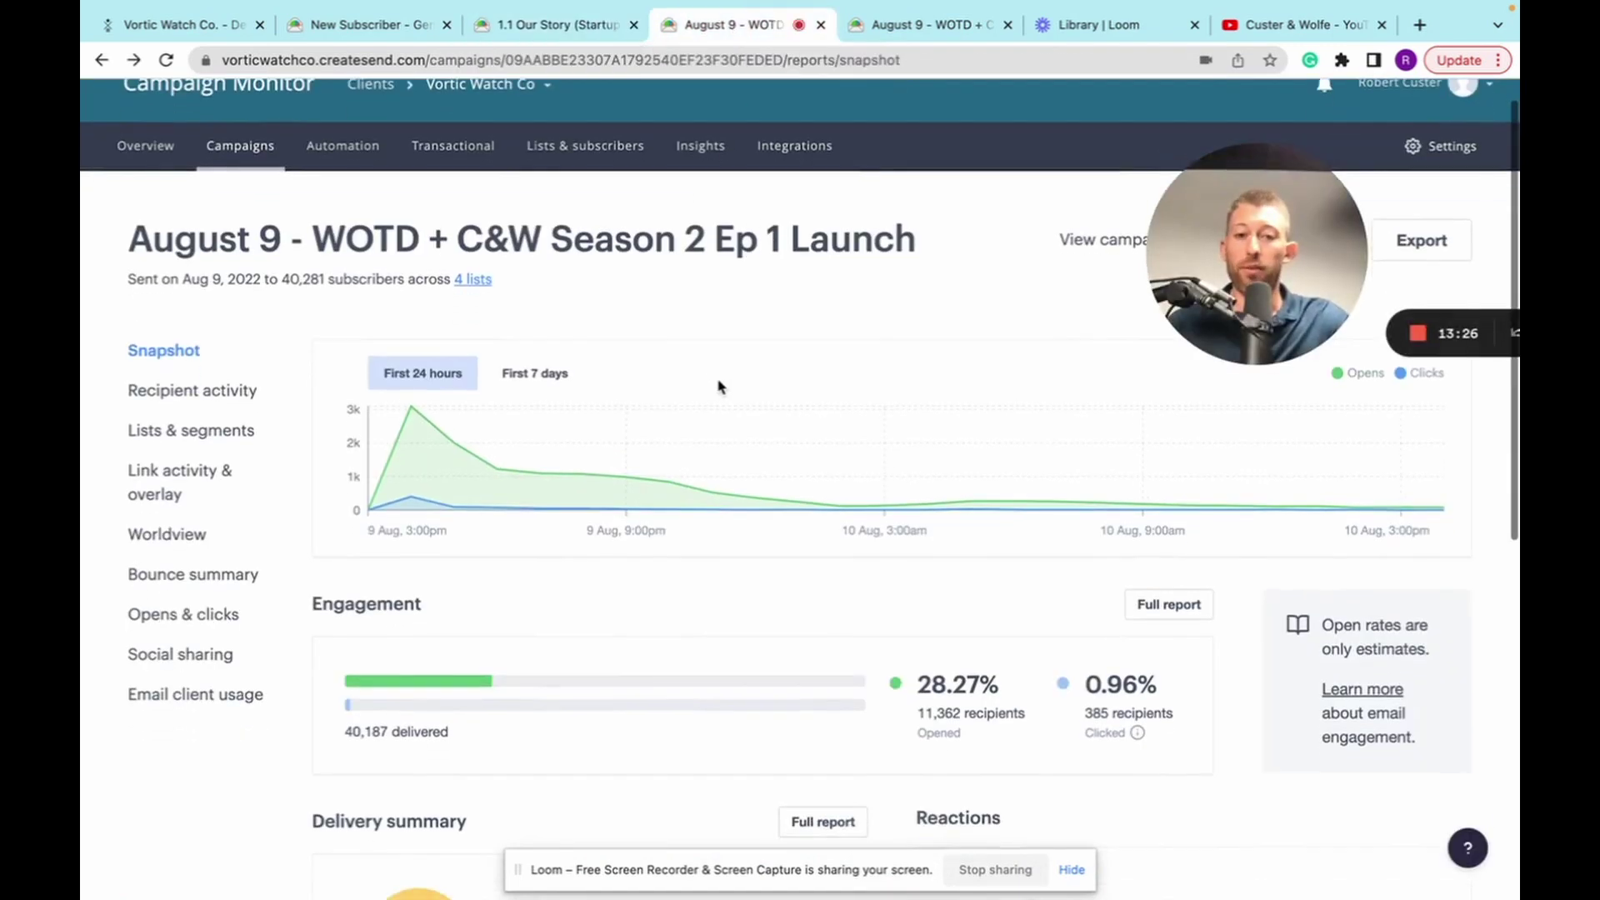
scroll(722, 385, "up", 2)
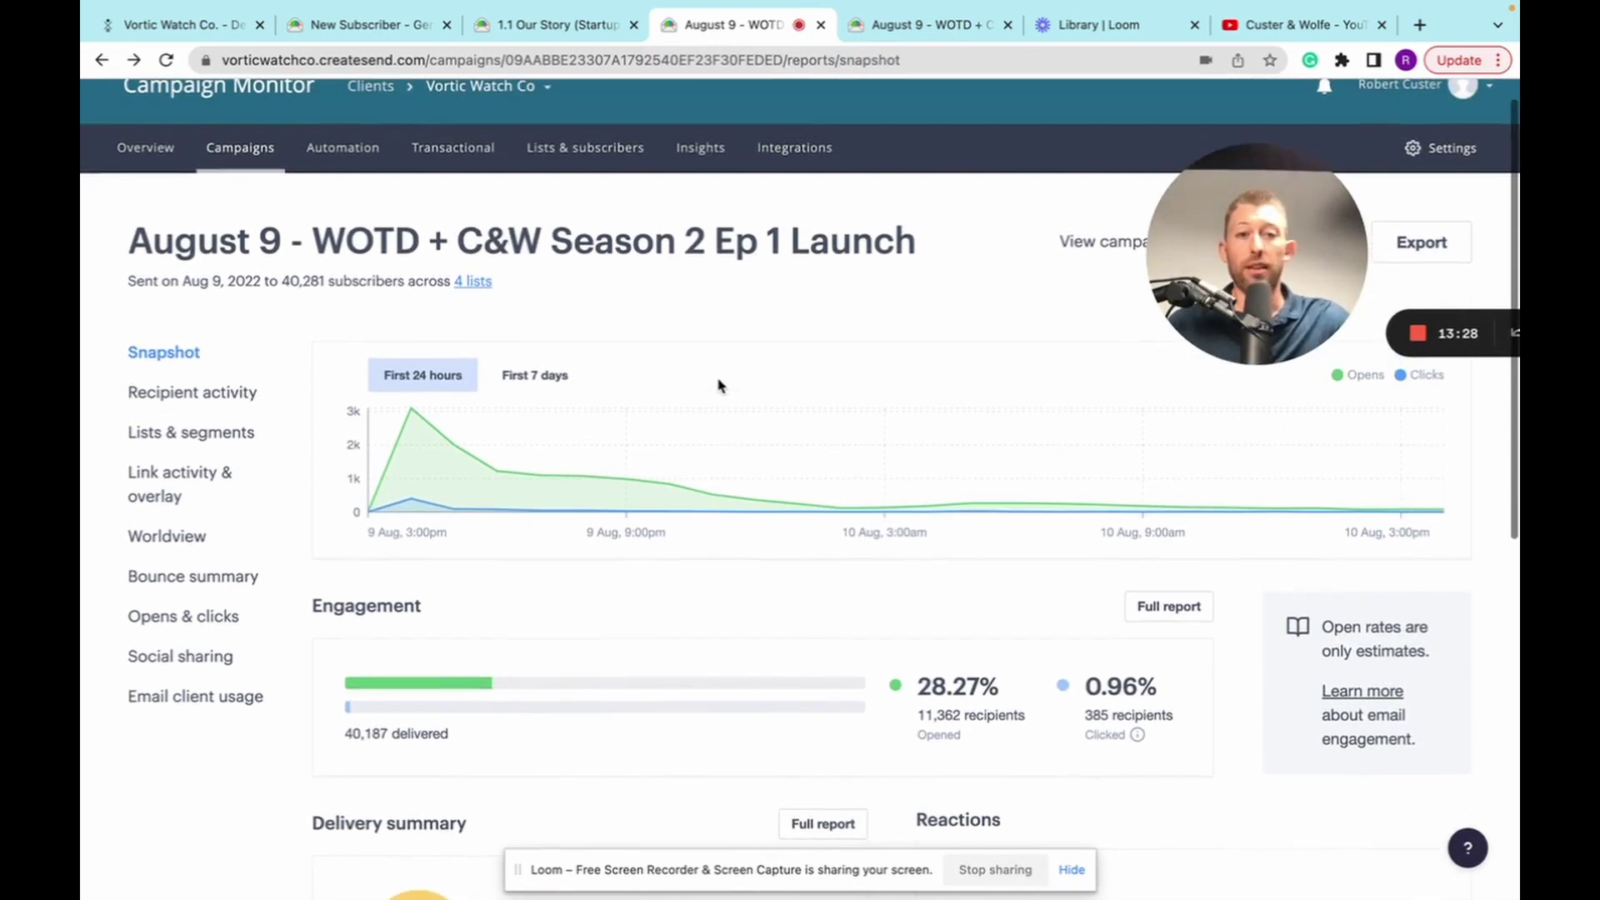
scroll(721, 385, "up", 1)
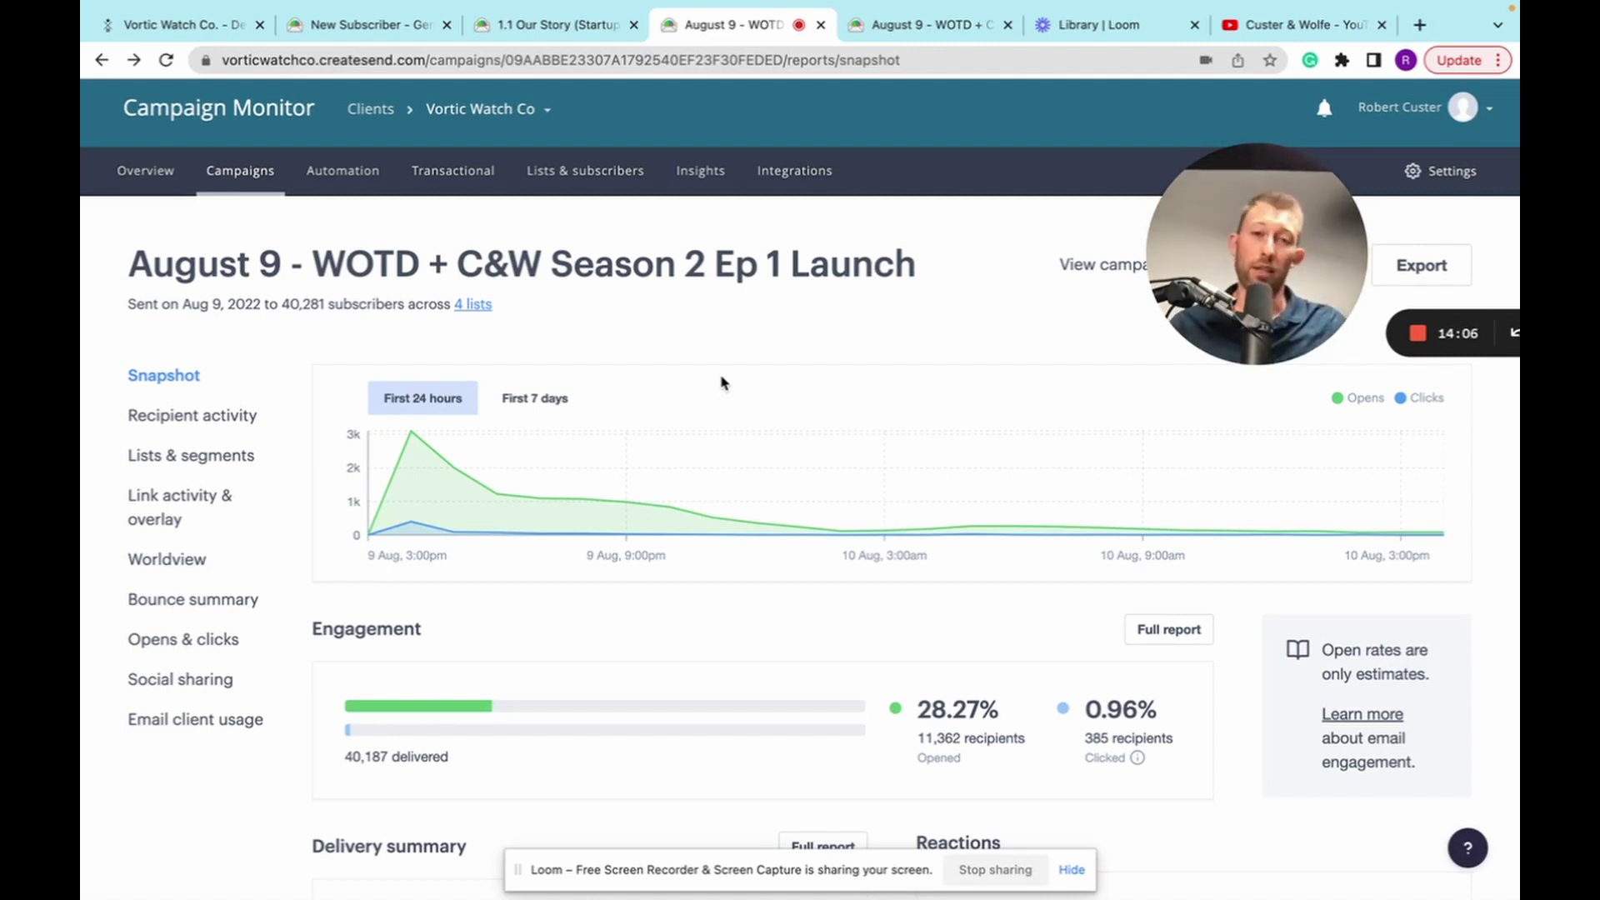
scroll(722, 382, "down", 3)
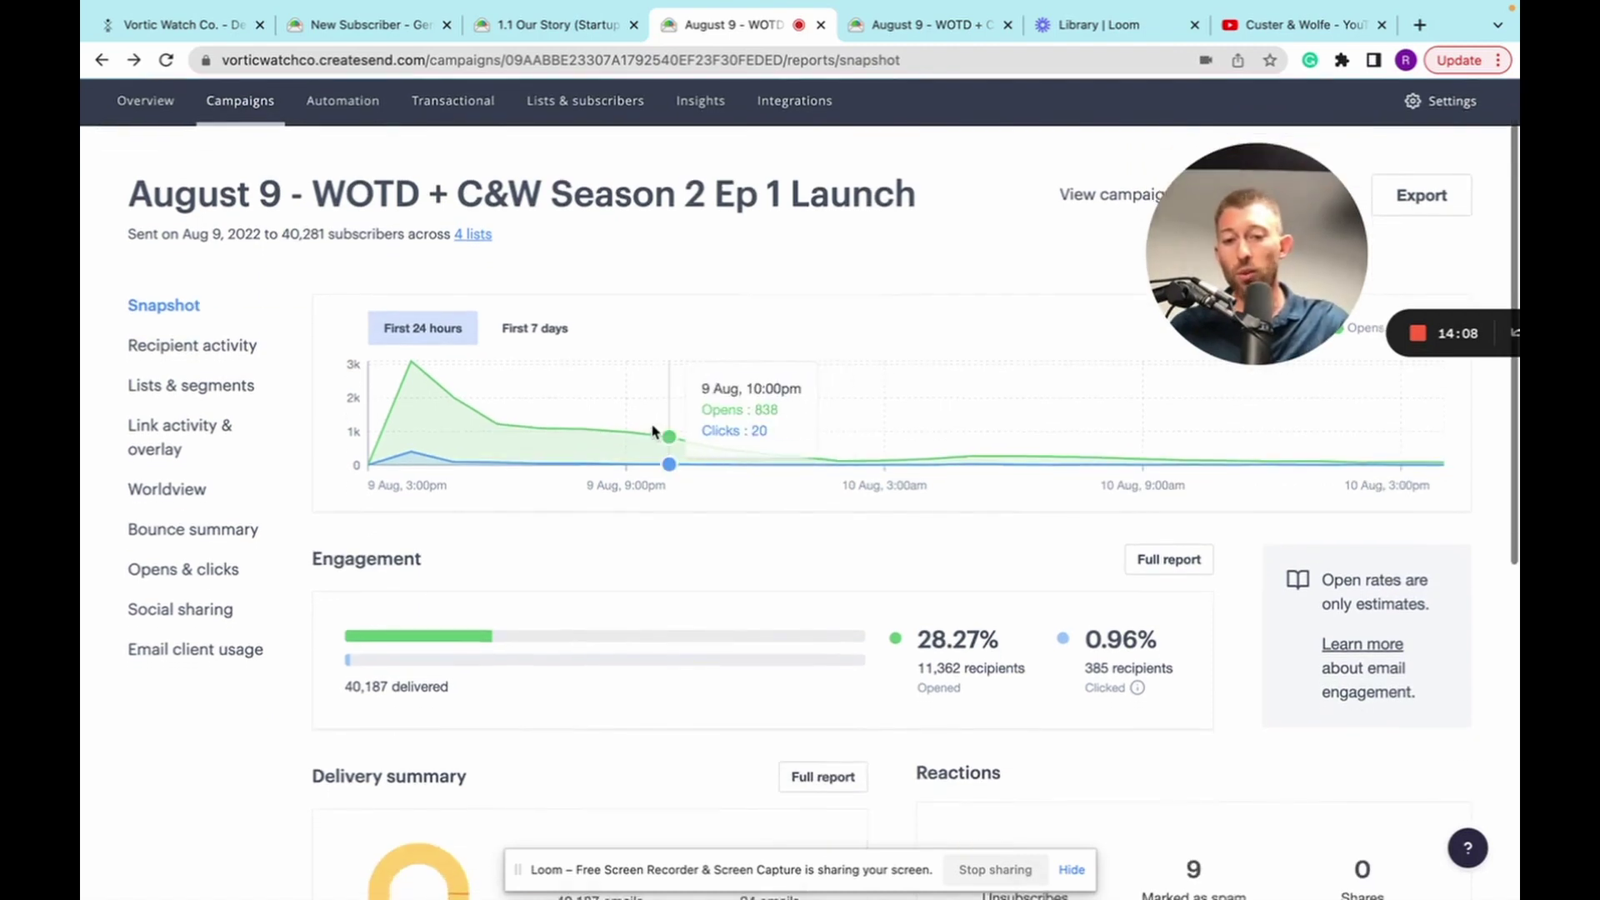
Review the rest of the campaign snapshot: engagement, delivery summary, reactions such as unsubscribes and spam marks, top links and top countries.
scroll(690, 357, "down", 1)
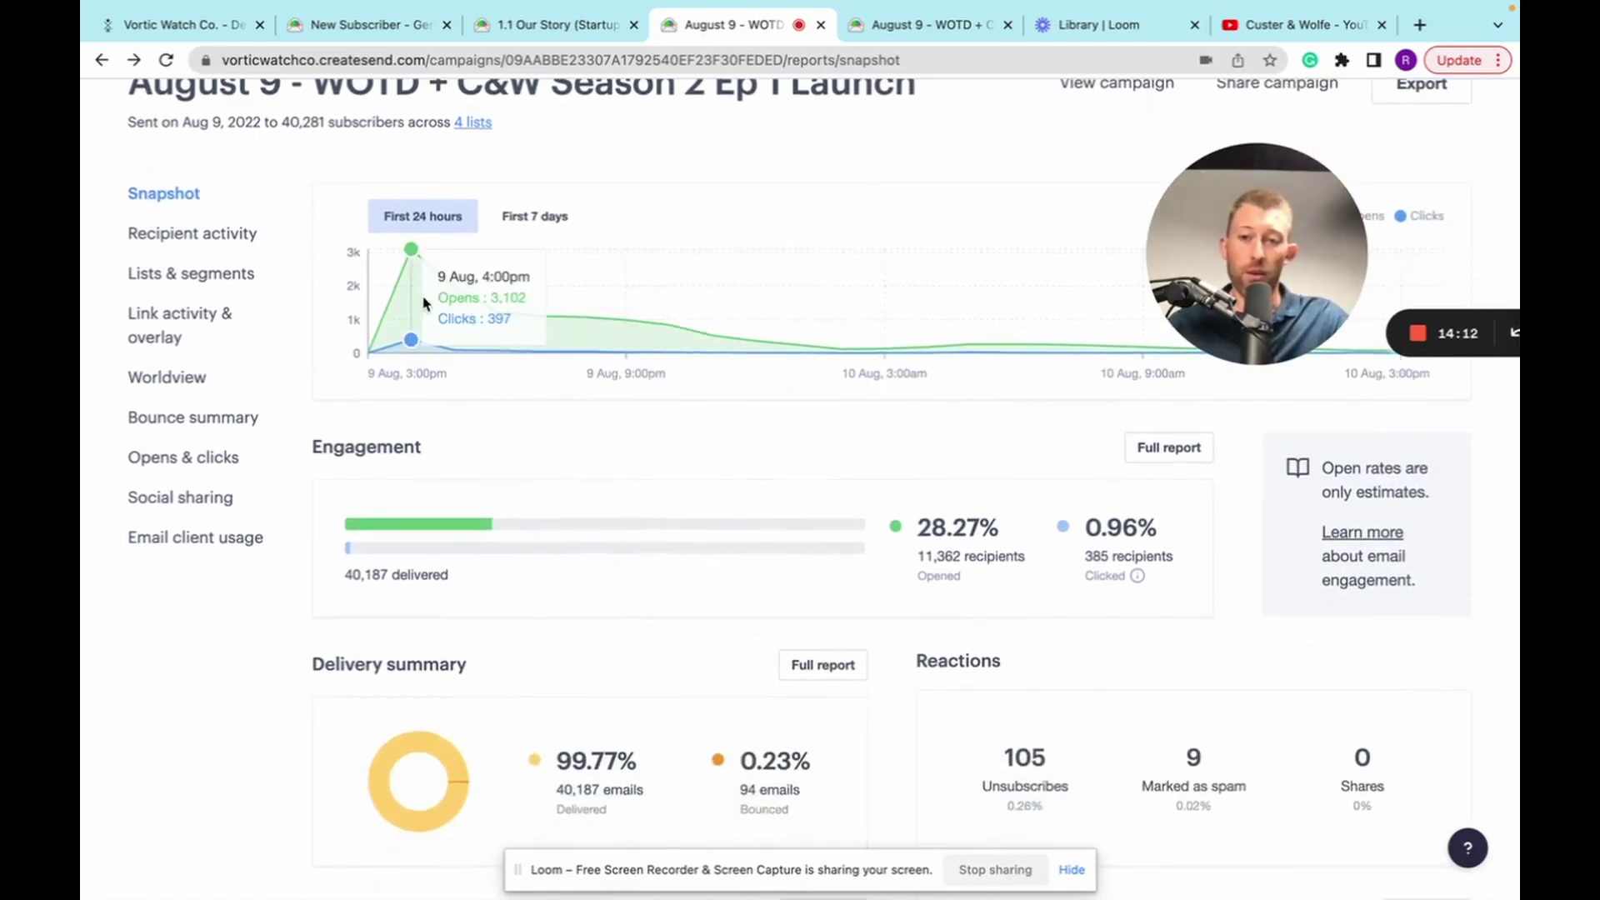
scroll(1009, 542, "down", 1)
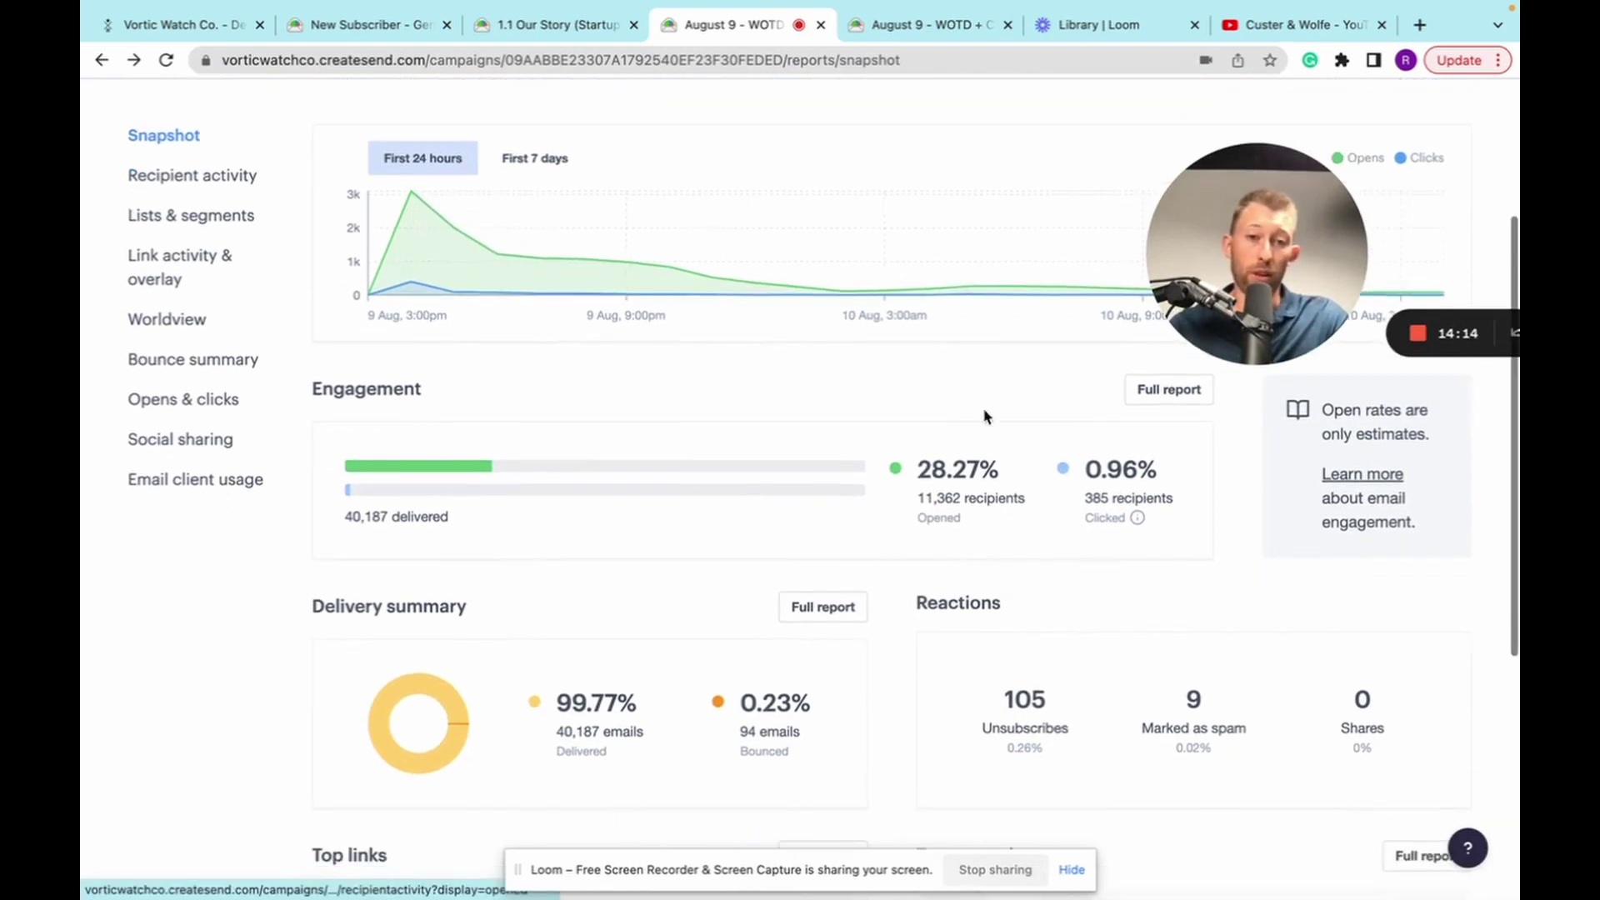
scroll(1057, 571, "down", 1)
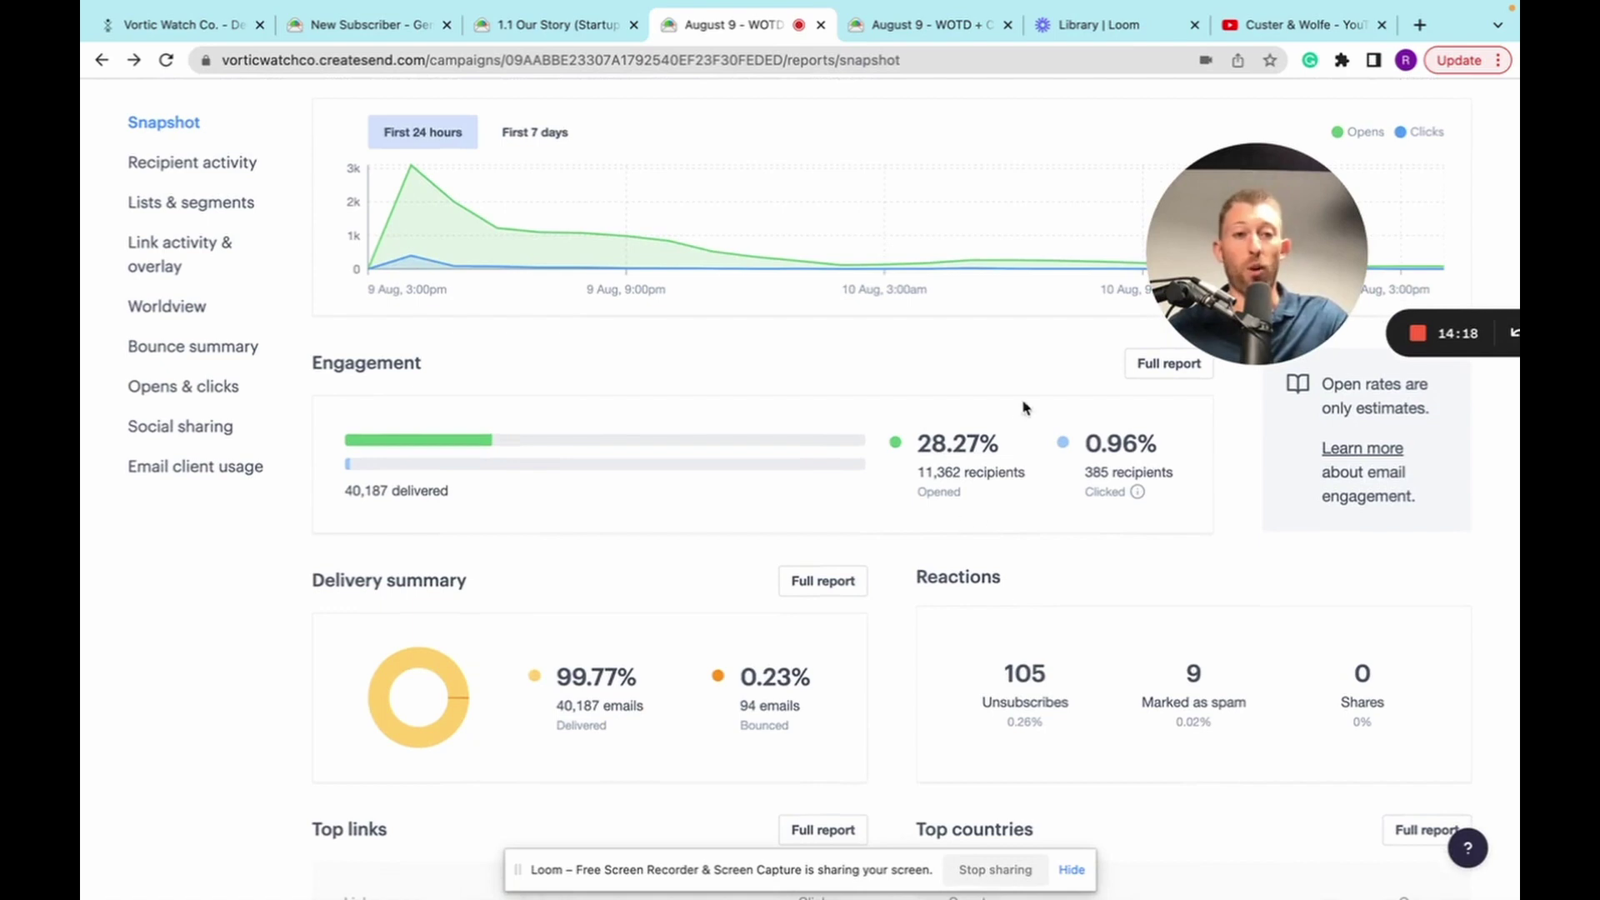
scroll(1015, 453, "down", 1)
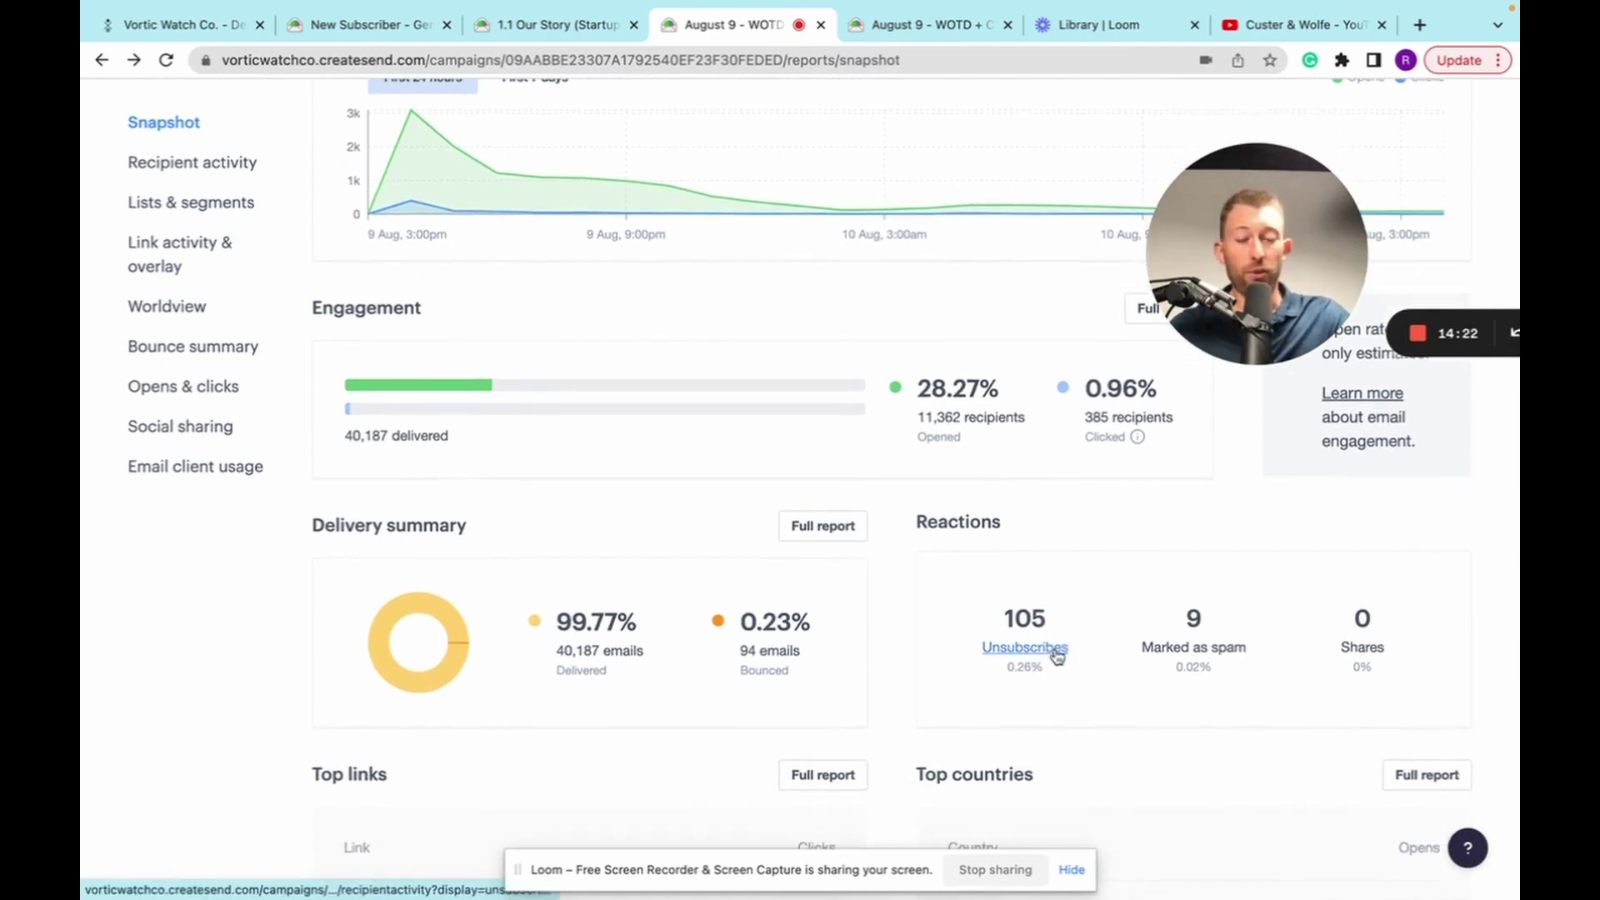
scroll(1182, 618, "down", 4)
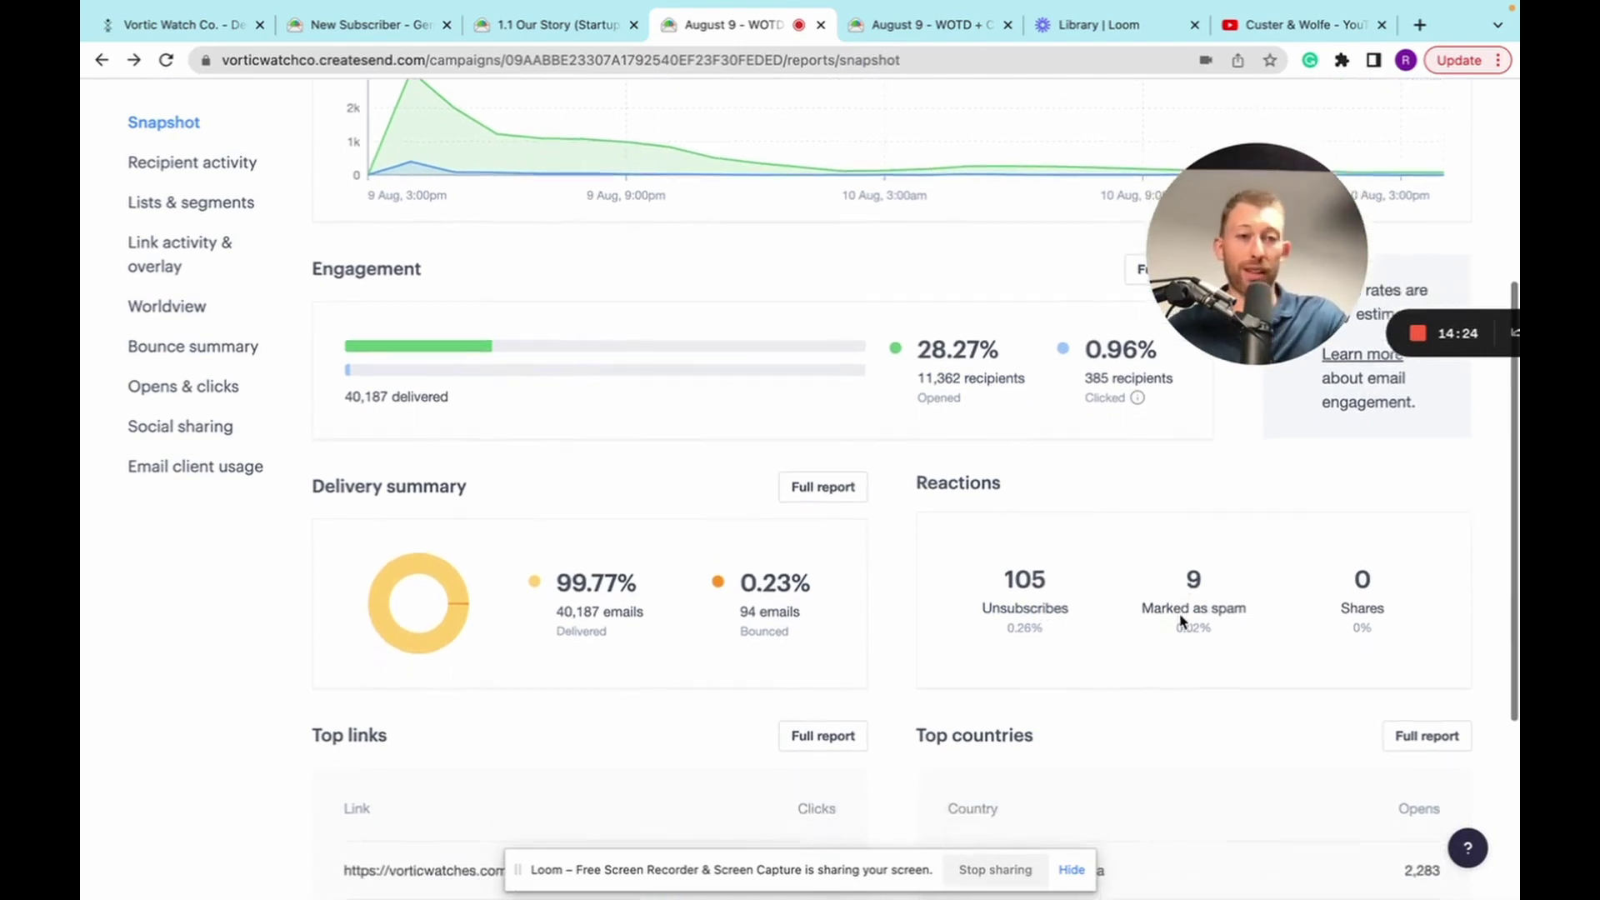
scroll(1177, 617, "down", 2)
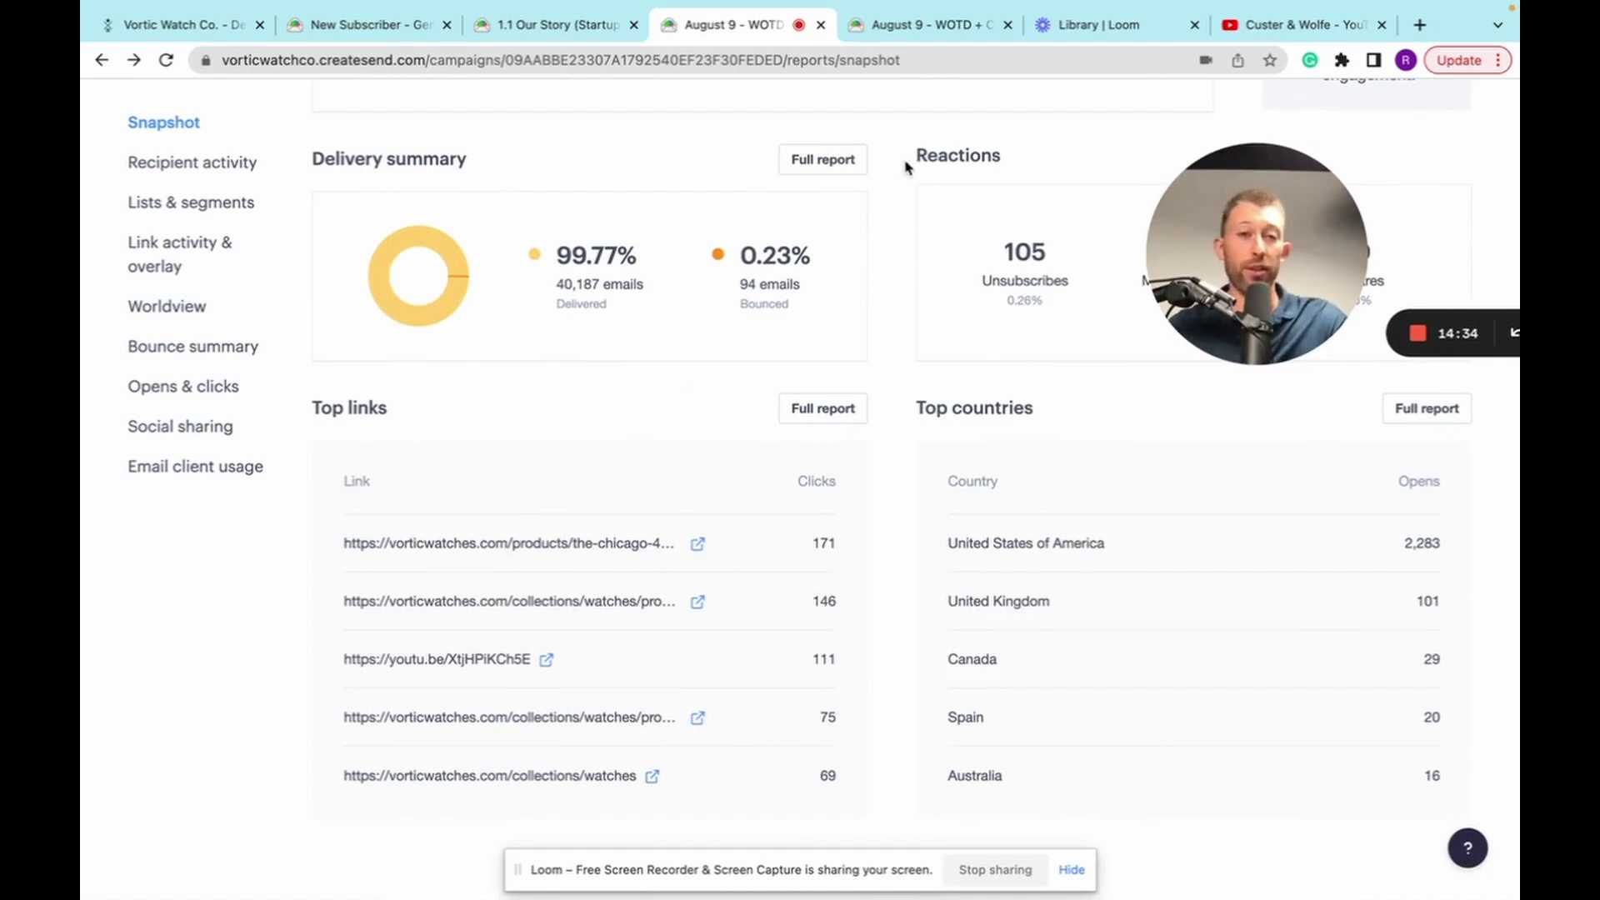
Switch to the August 9 newsletter preview, review its opening section, and highlight the line "Your weekly roundup of one-of-a-kind watches is below, but first...".
left_click(934, 25)
scroll(856, 396, "down", 2)
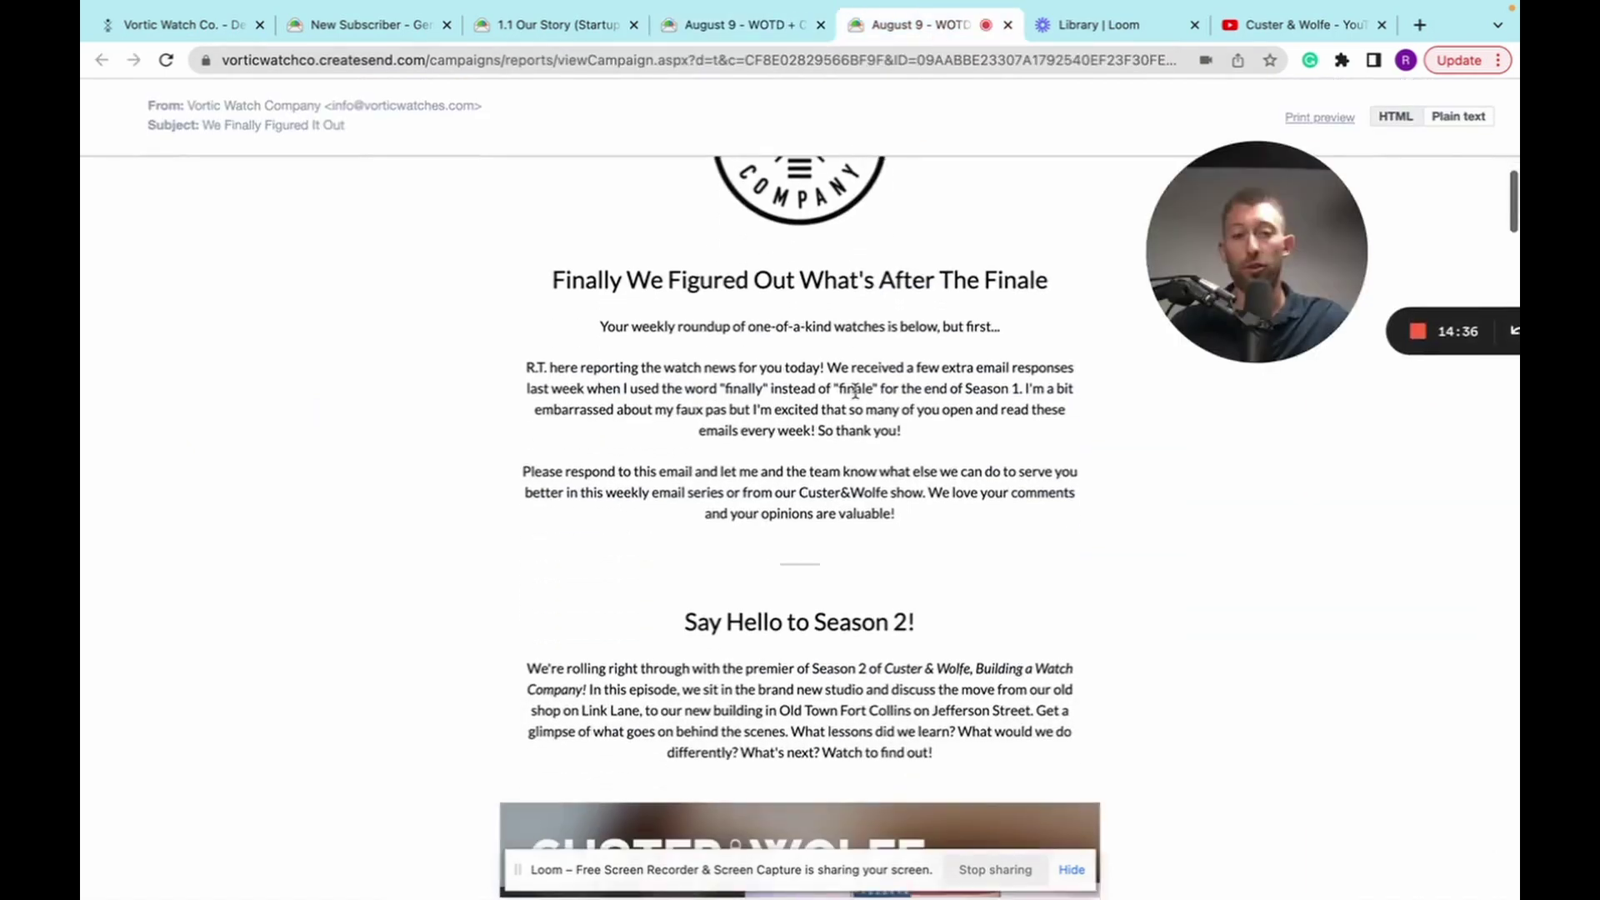
scroll(855, 392, "up", 1)
scroll(850, 392, "down", 1)
scroll(846, 394, "up", 2)
scroll(837, 400, "down", 1)
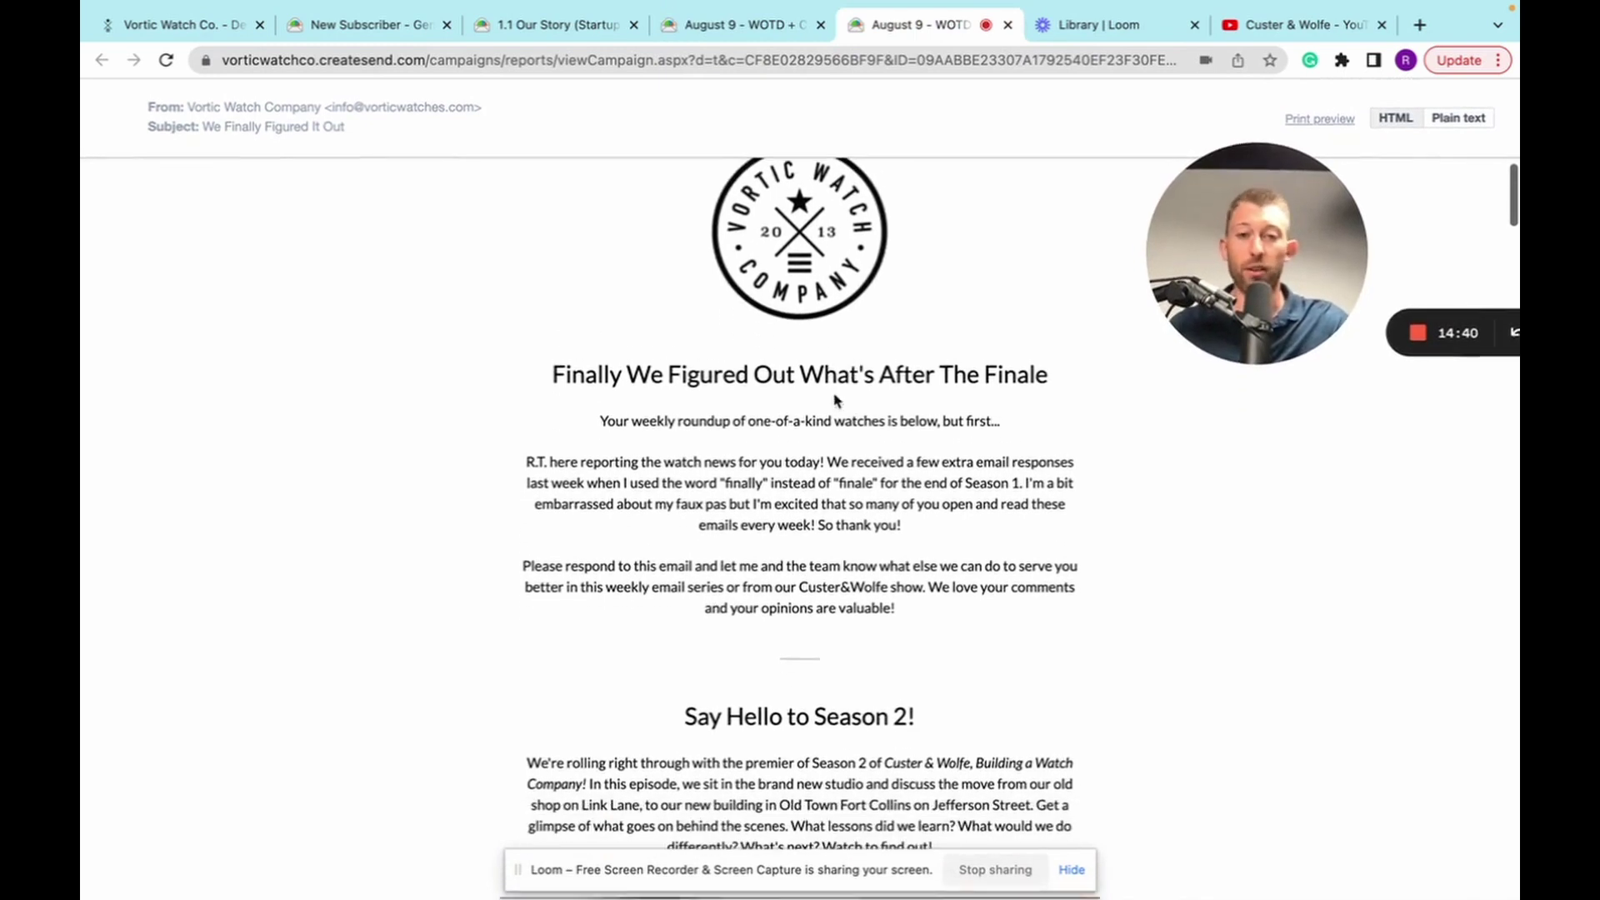
left_click_drag(603, 420, 1003, 435)
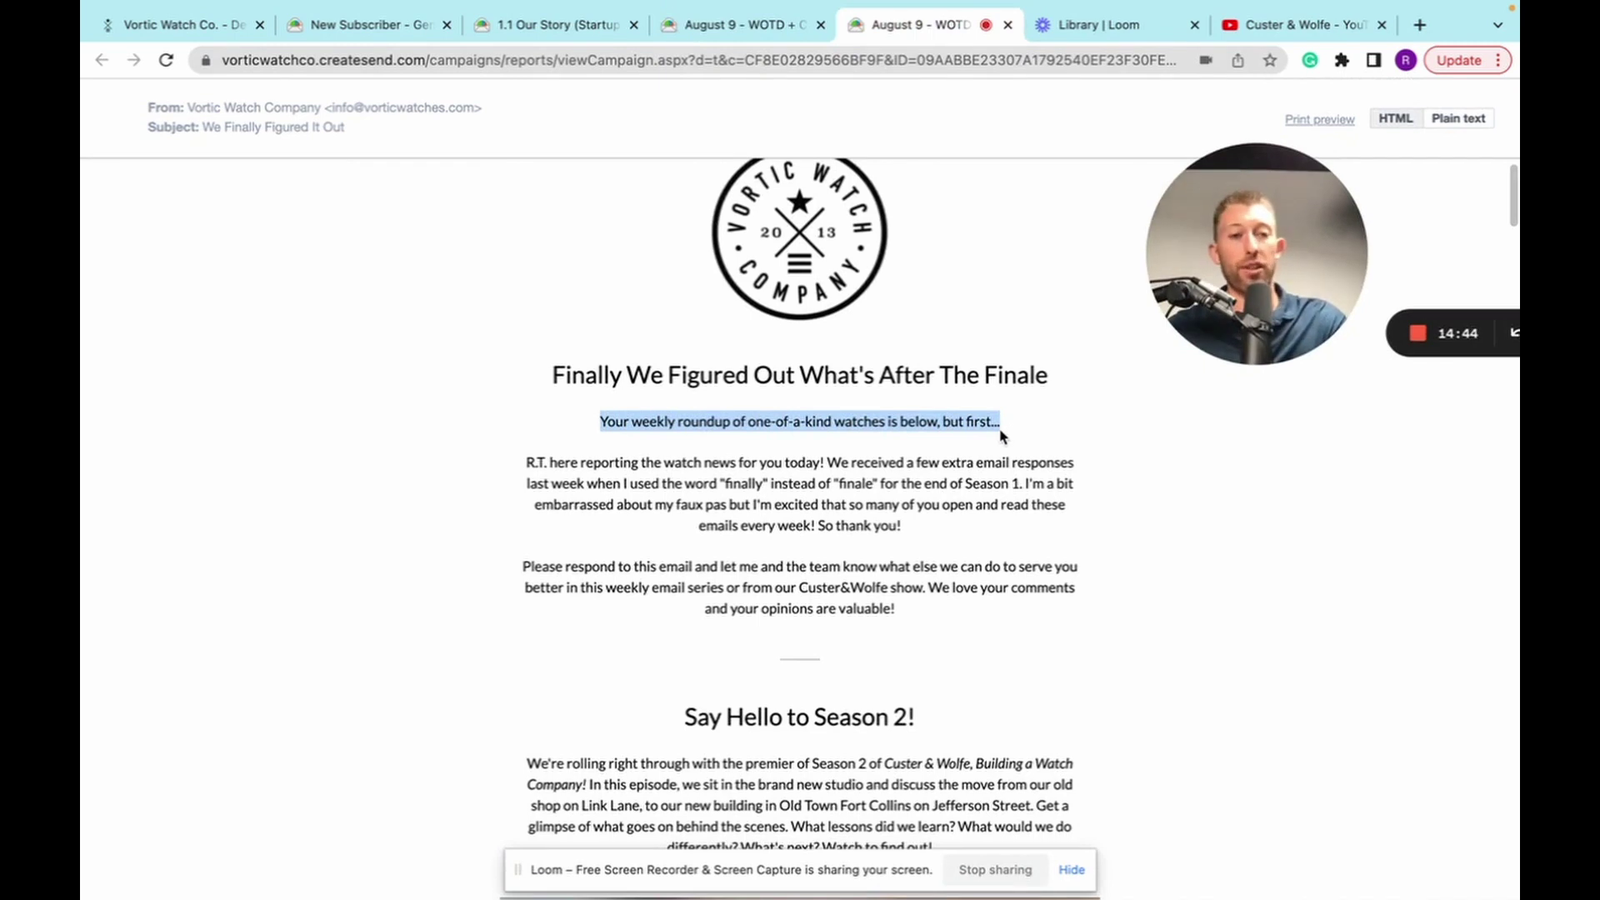